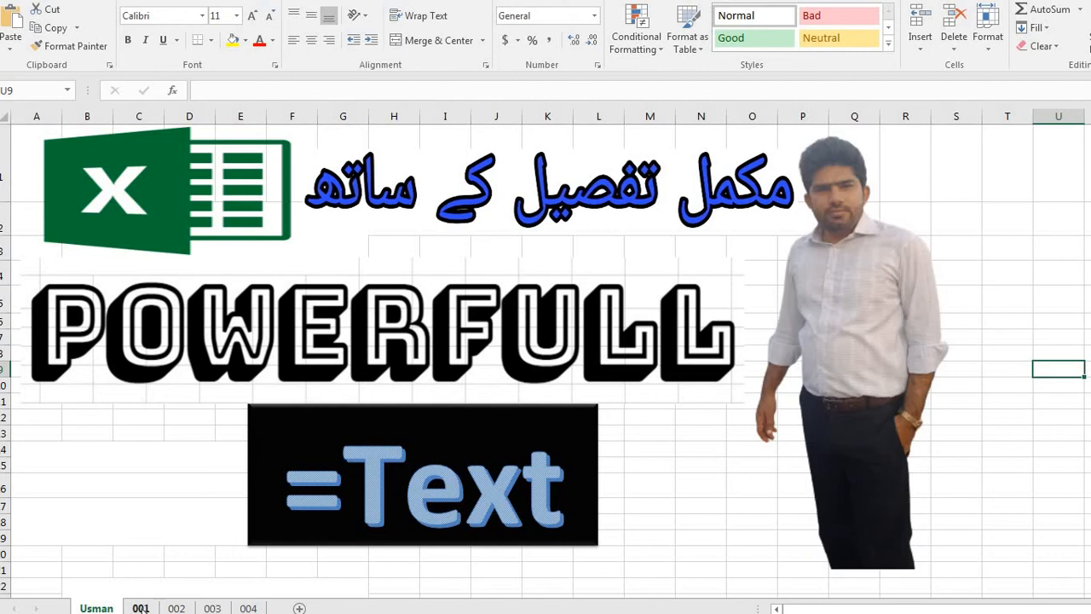
# Step: On sheet 001, enter =TEXT(B5,C5) in D5 and fill the formula down to D7
pyautogui.click(140, 608)
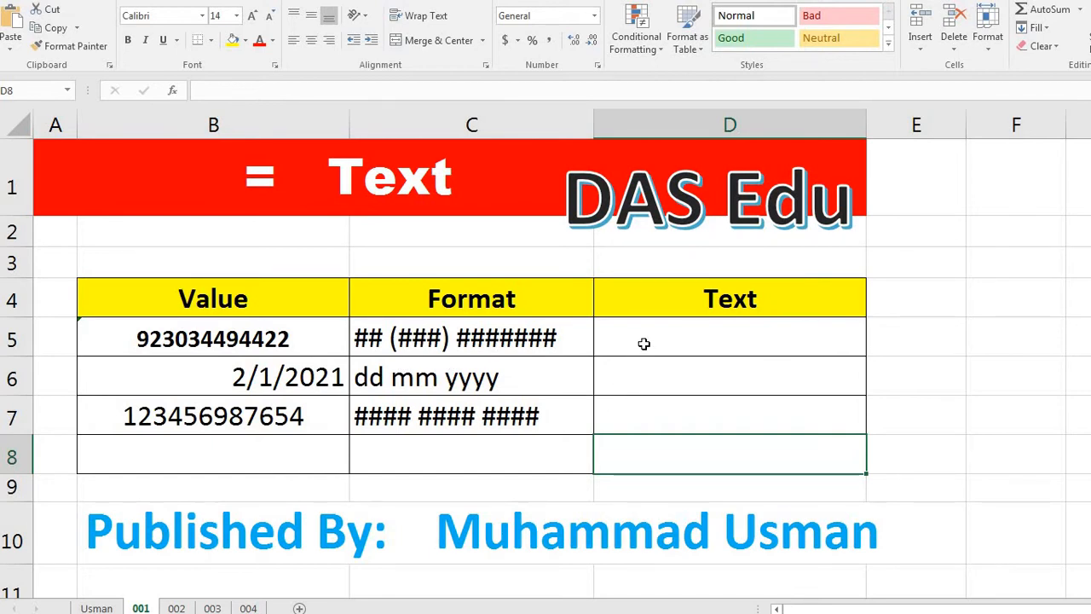
pyautogui.press('Up')
pyautogui.press('Up')
pyautogui.press('Up')
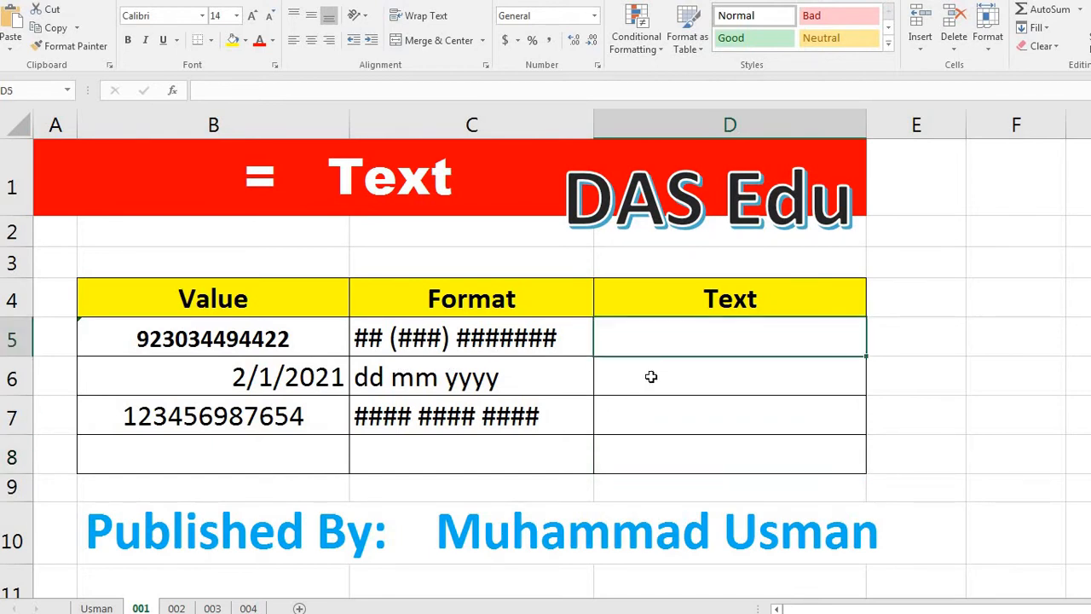
pyautogui.write('=text')
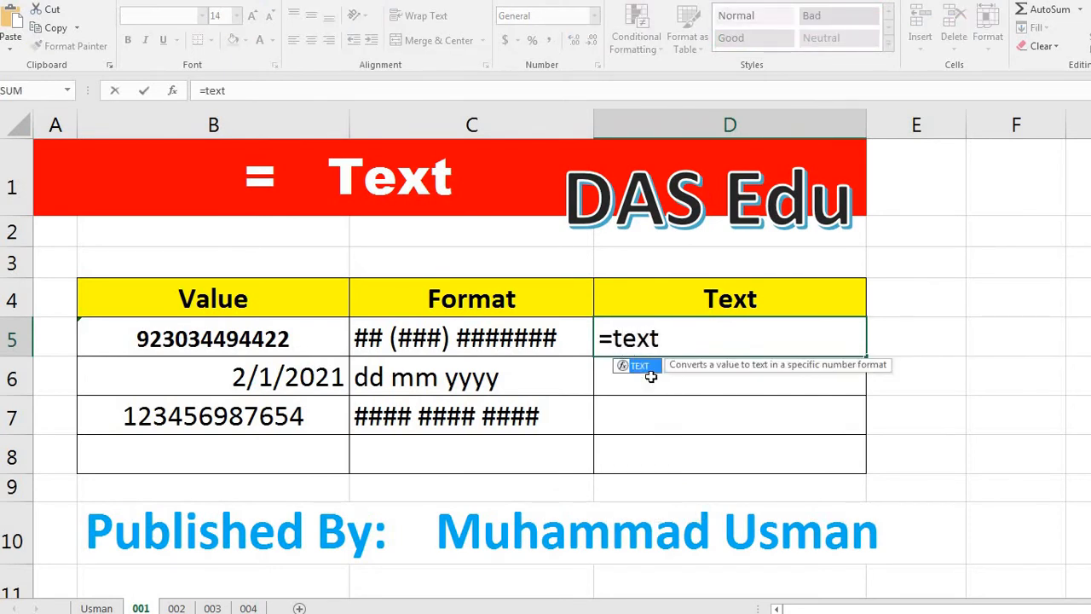
pyautogui.press('Tab')
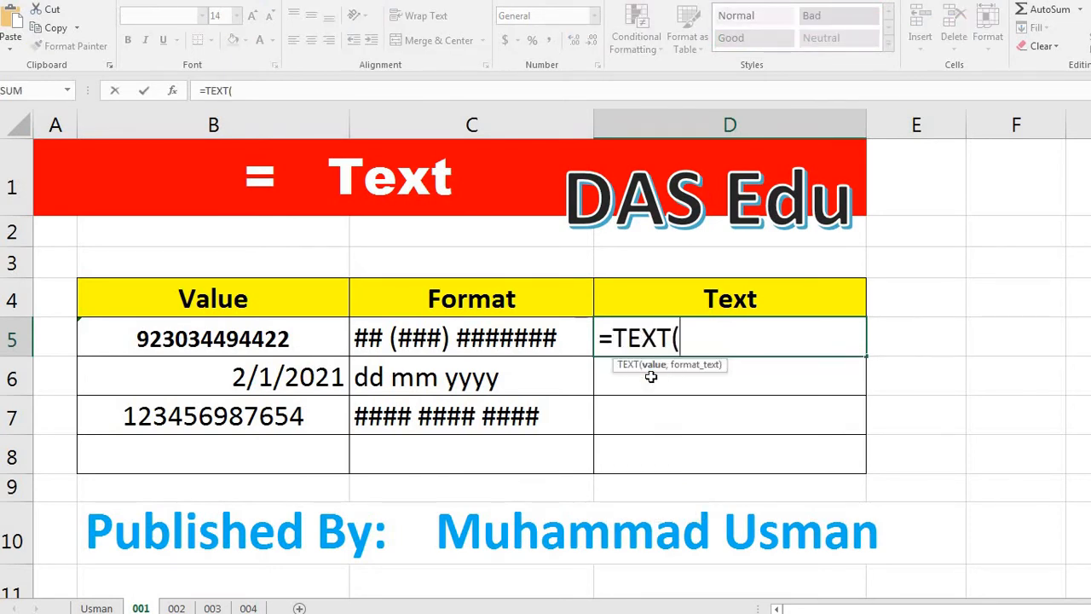
pyautogui.click(281, 343)
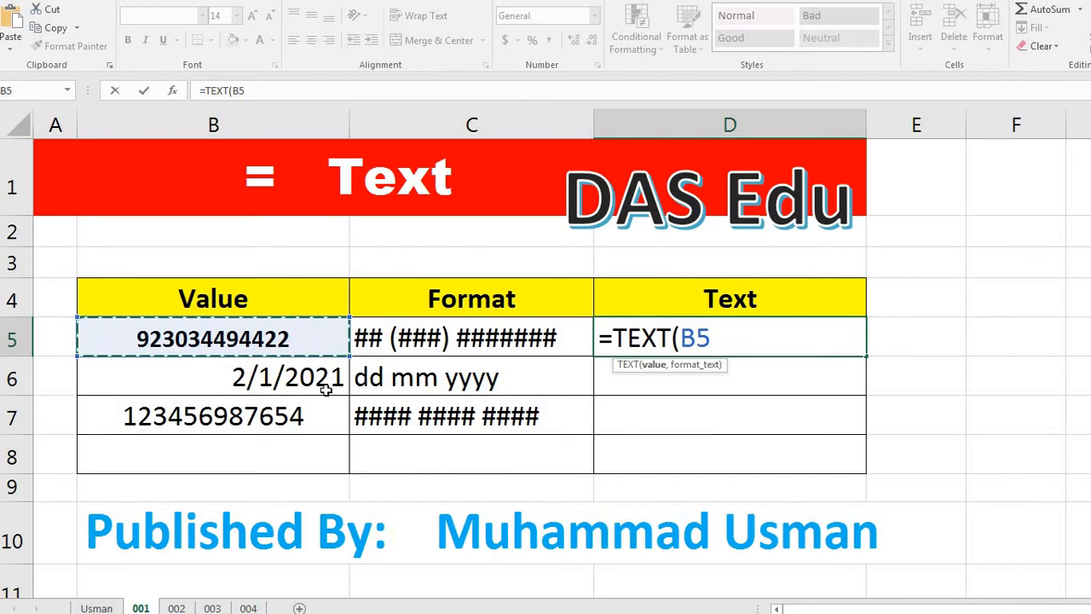
pyautogui.write(',')
pyautogui.click(438, 339)
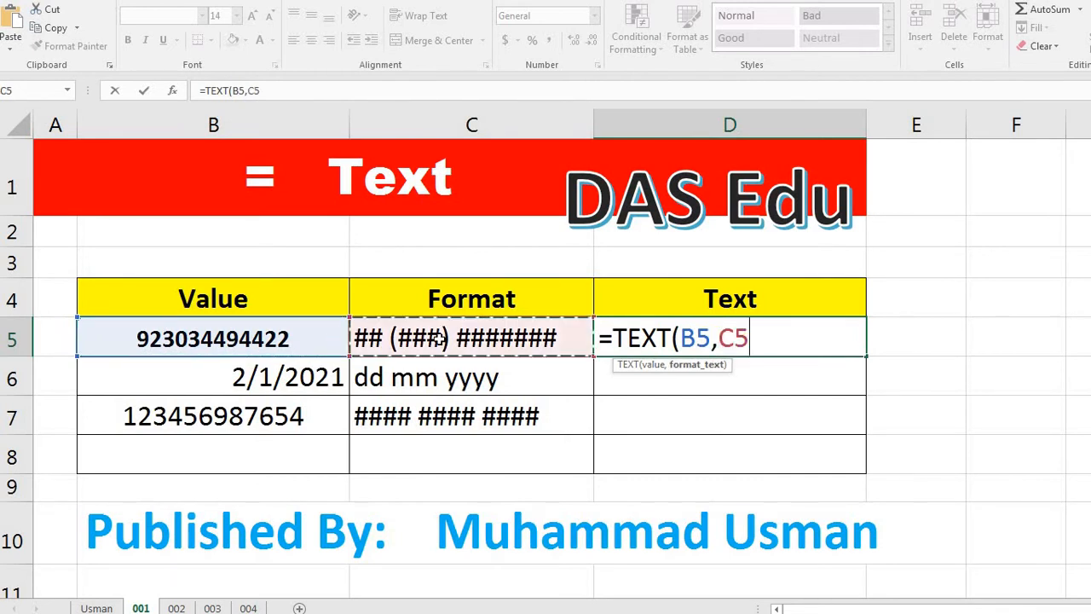
pyautogui.press('Return')
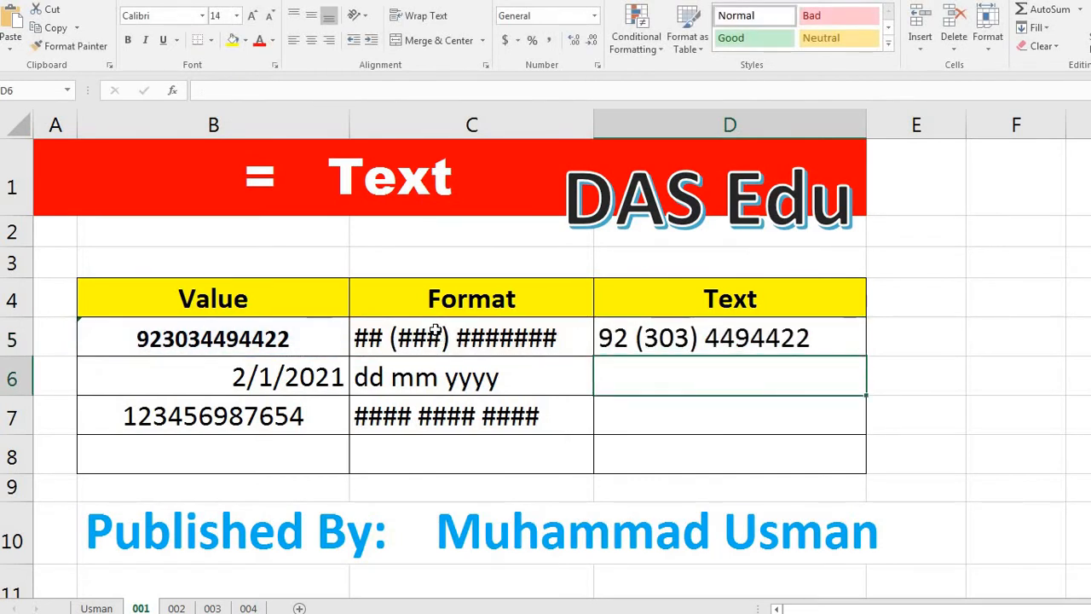
pyautogui.click(853, 349)
pyautogui.doubleClick(866, 358)
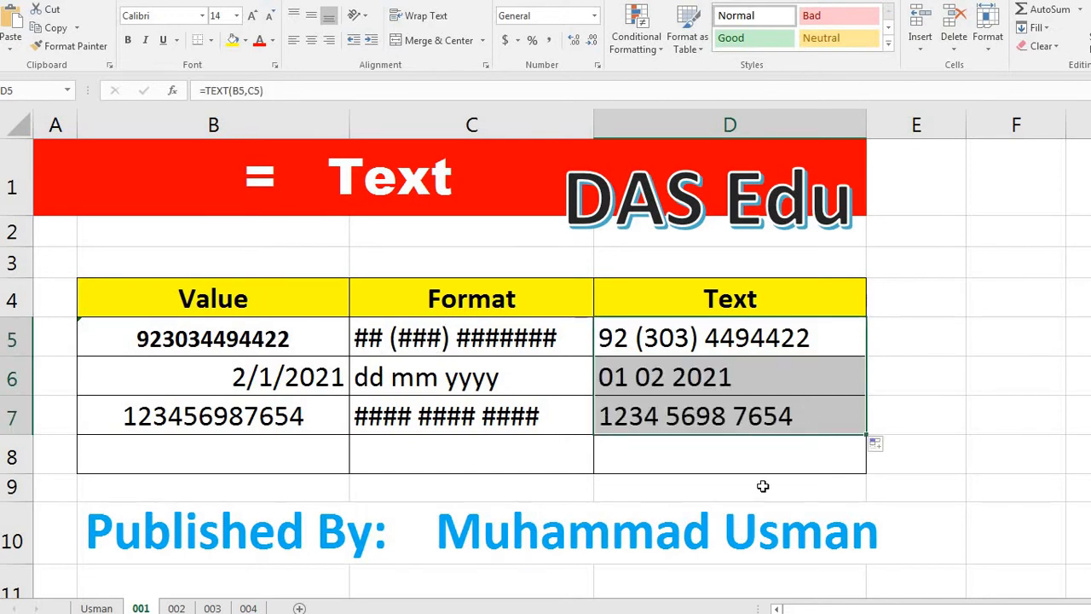
# Step: Switch to sheet 002
pyautogui.click(945, 360)
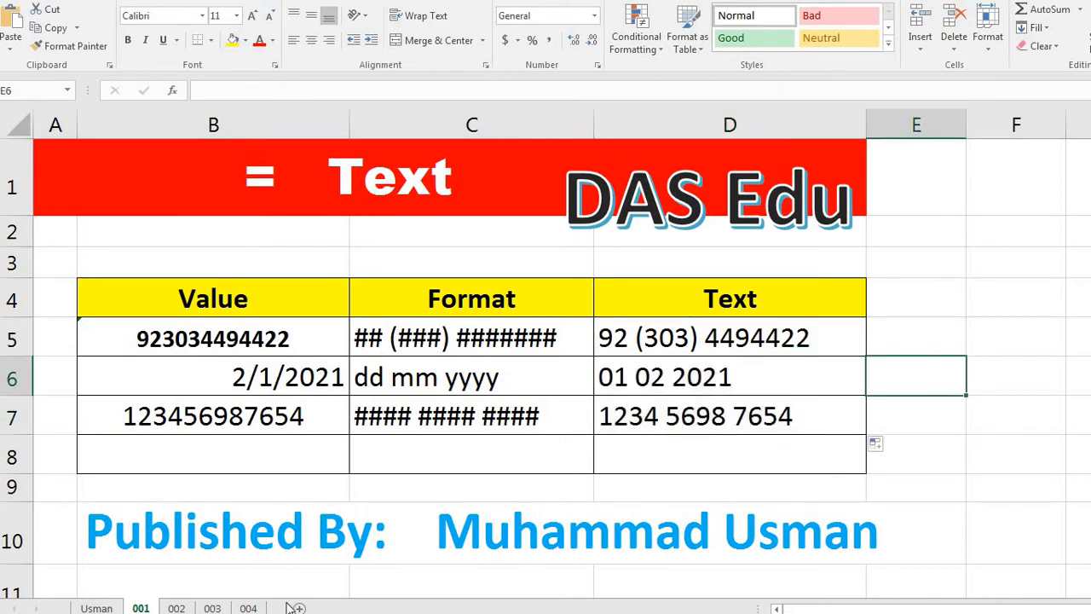
pyautogui.click(177, 608)
pyautogui.click(577, 269)
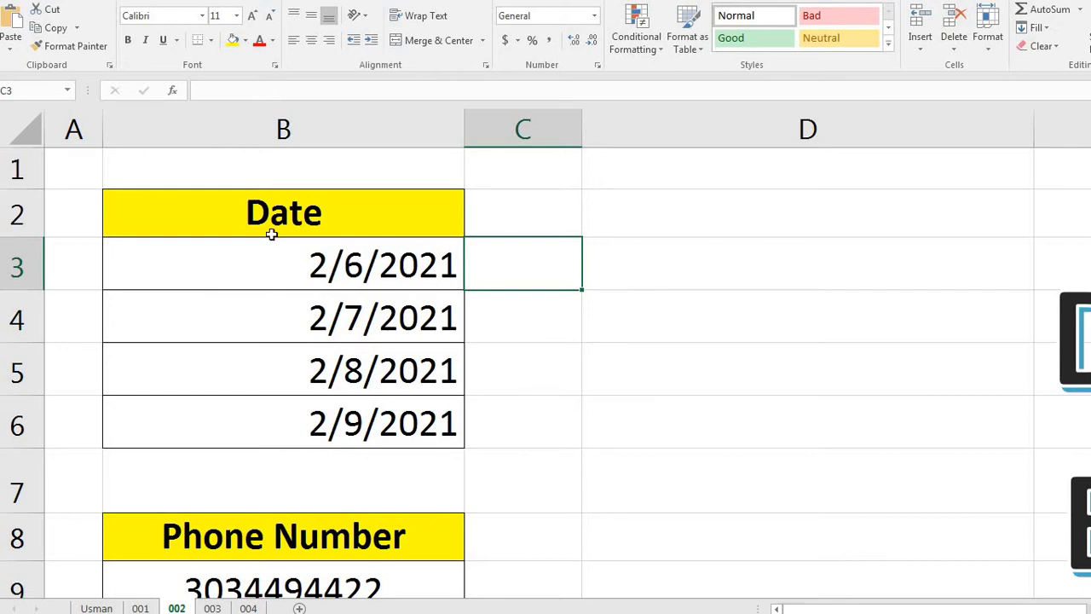
# Step: Format the date in B3 with the 14-Mar-2012 date type, previewing the March-12 and 14-Mar-12 types first
pyautogui.click(388, 265)
pyautogui.rightClick(397, 267)
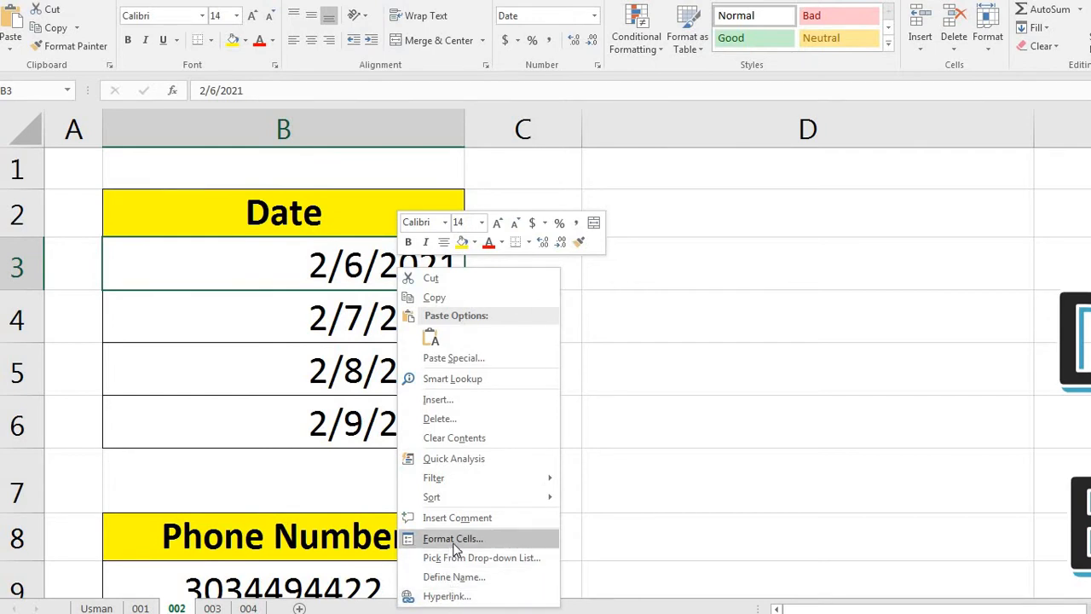
pyautogui.click(453, 546)
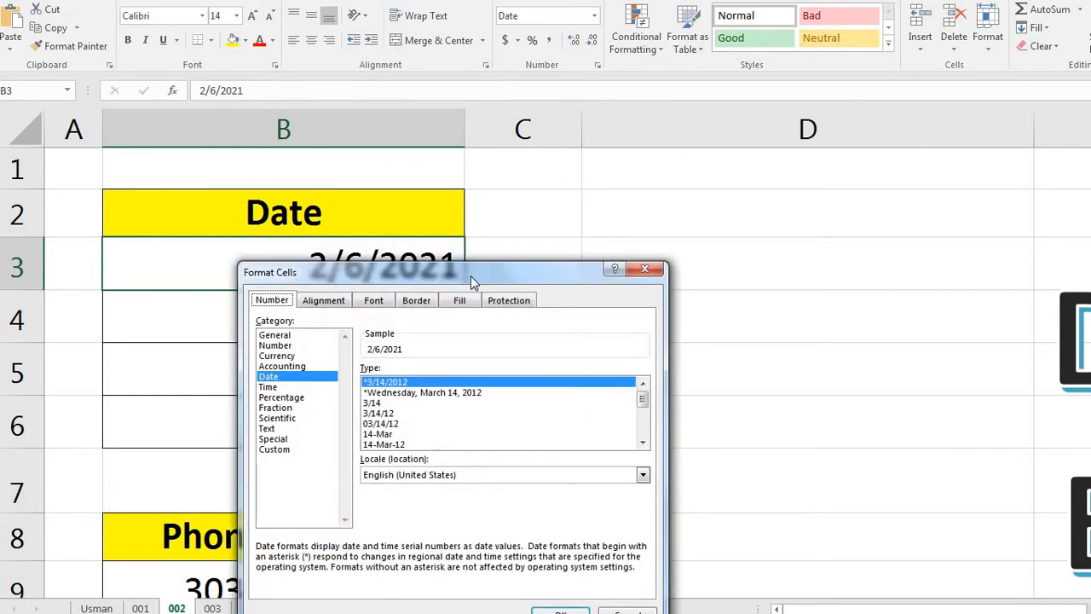
pyautogui.moveTo(471, 276); pyautogui.dragTo(589, 181)
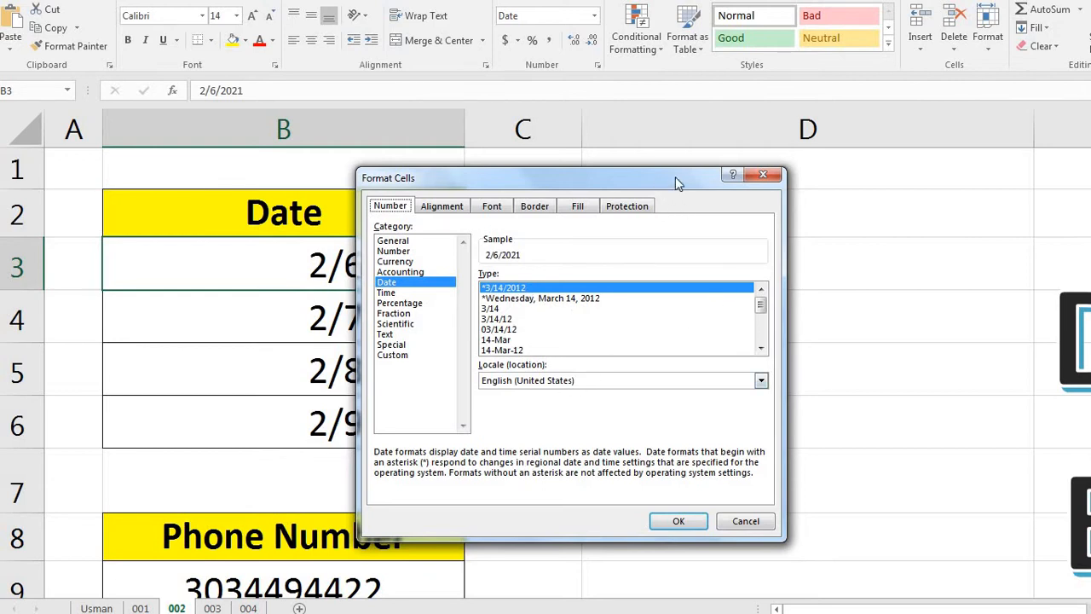
pyautogui.moveTo(675, 176); pyautogui.dragTo(779, 162)
pyautogui.scroll(-2, 861, 315)
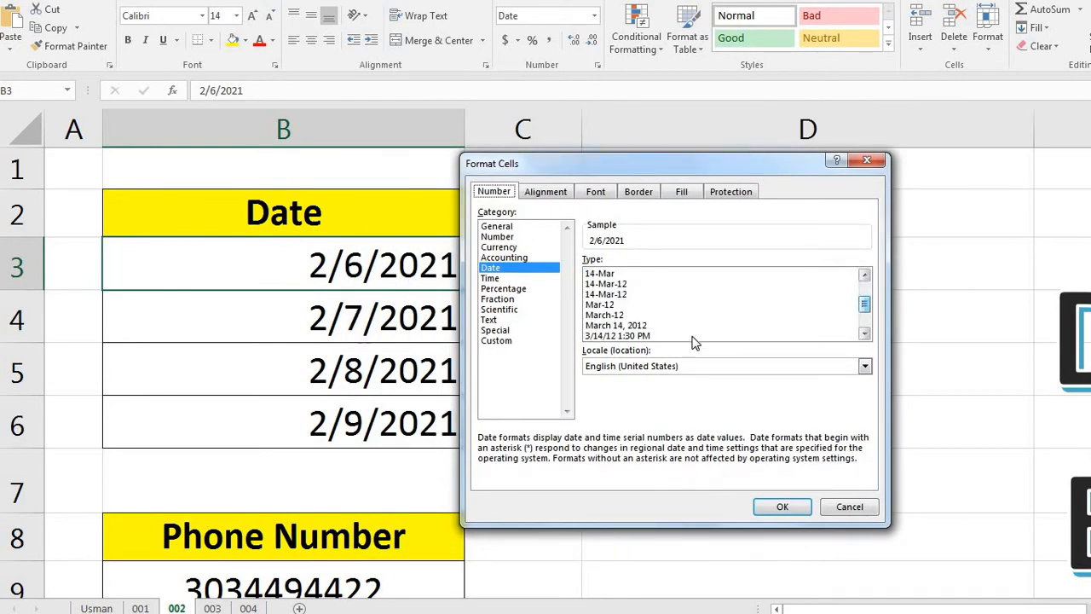
pyautogui.click(607, 315)
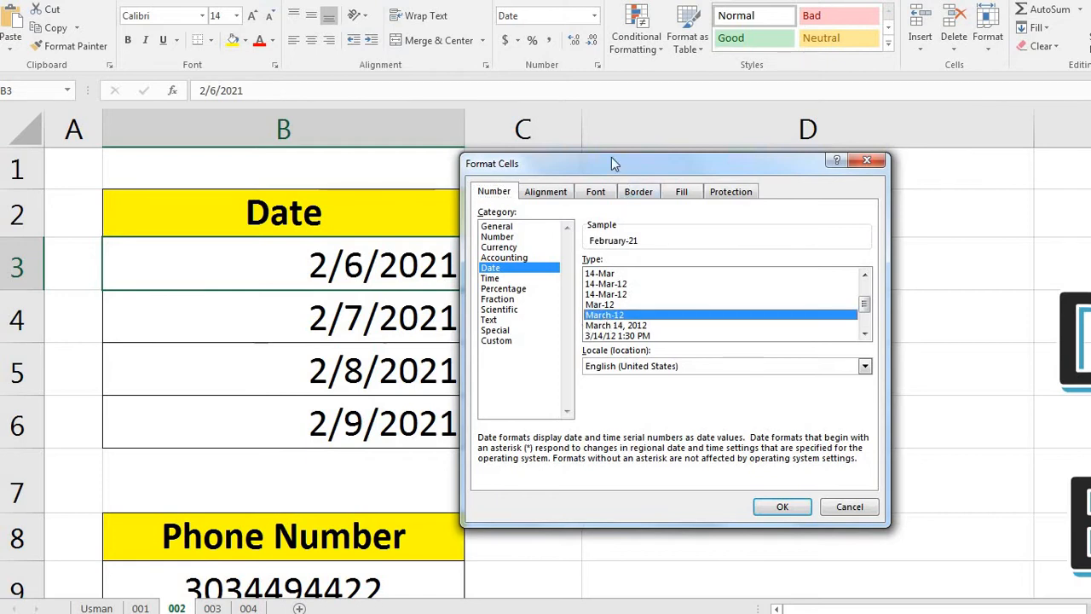
pyautogui.moveTo(609, 178); pyautogui.dragTo(623, 189)
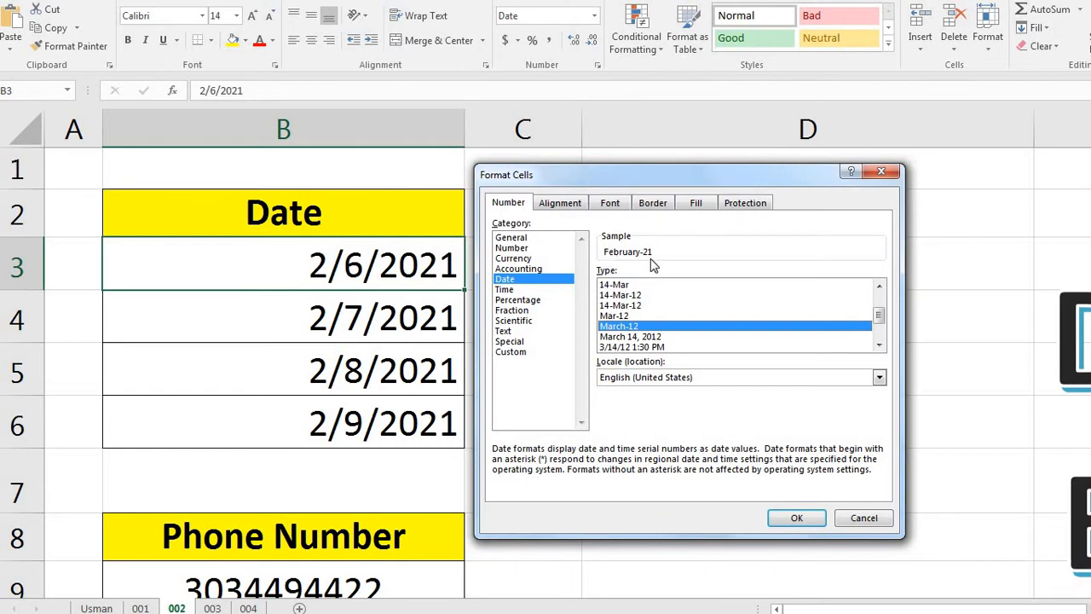
pyautogui.click(622, 305)
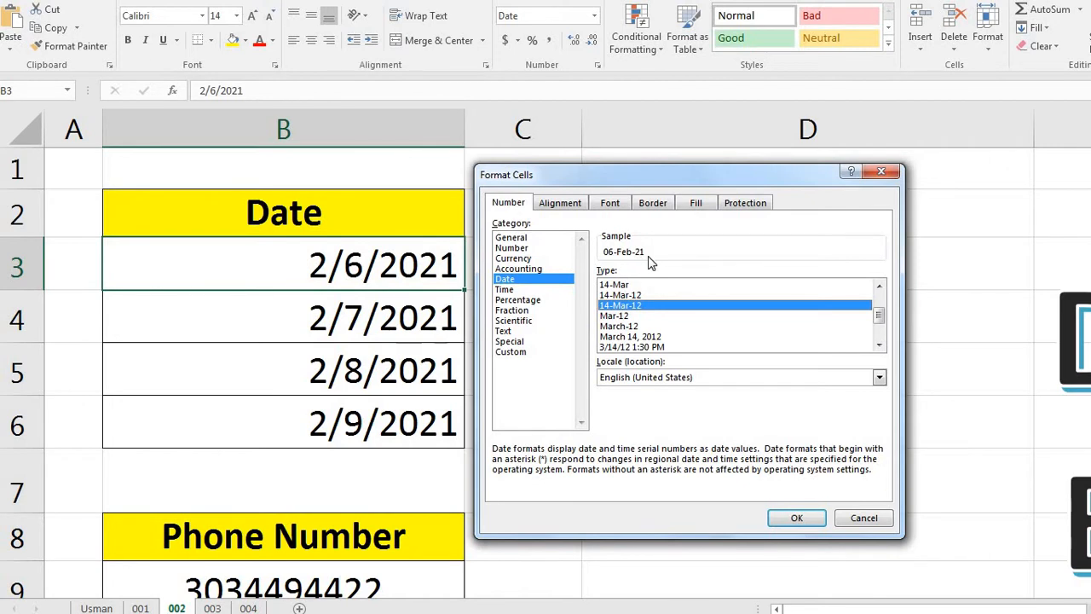
pyautogui.moveTo(879, 319); pyautogui.dragTo(879, 339)
pyautogui.click(644, 348)
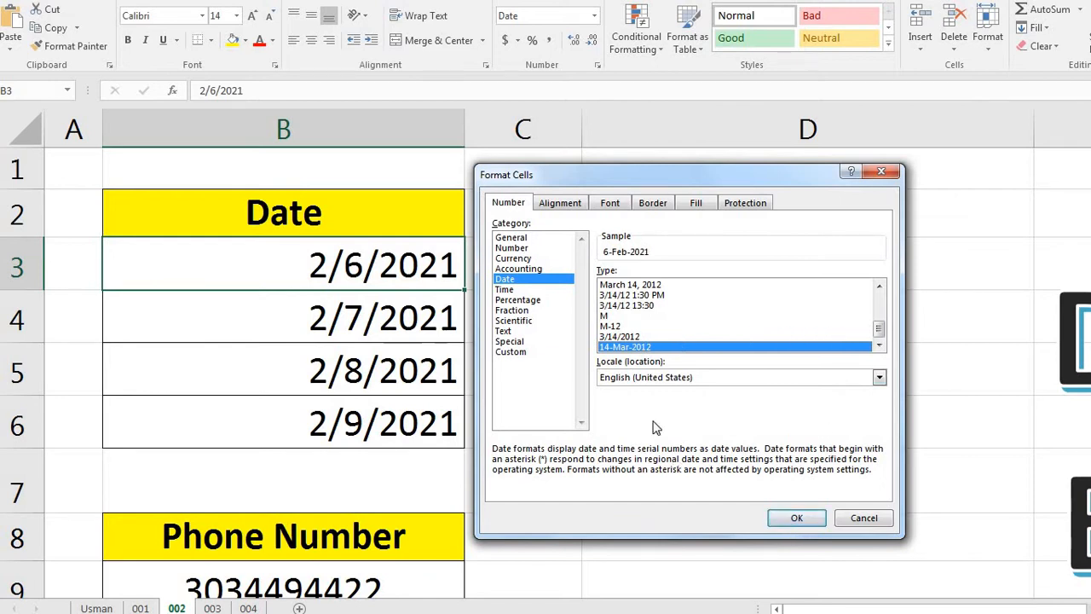
pyautogui.click(795, 517)
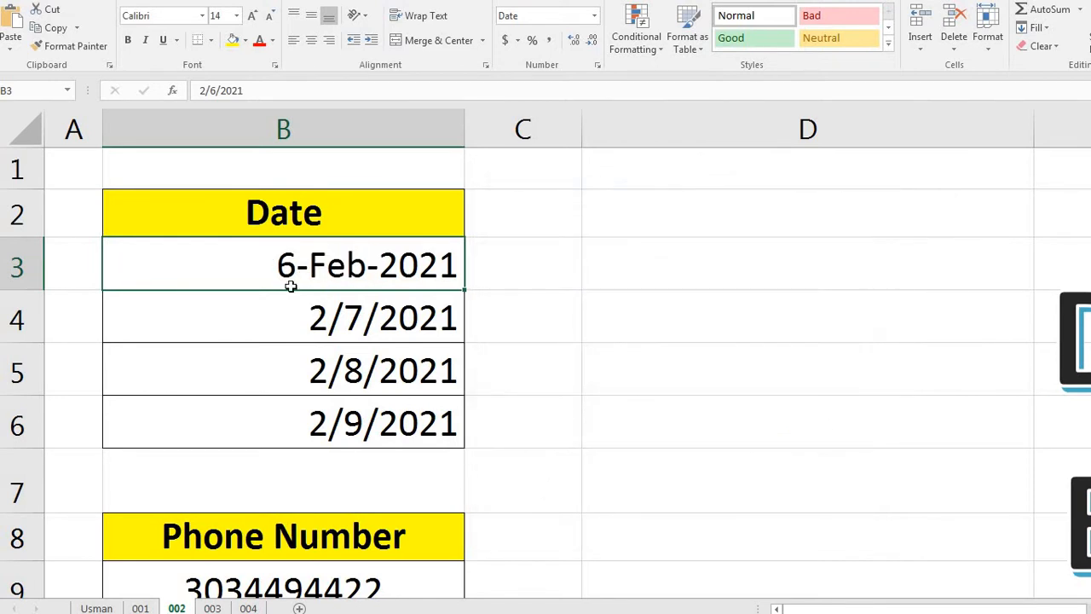
# Step: Apply the custom number format dddd dd mm yyyy to the date in B3
pyautogui.rightClick(395, 268)
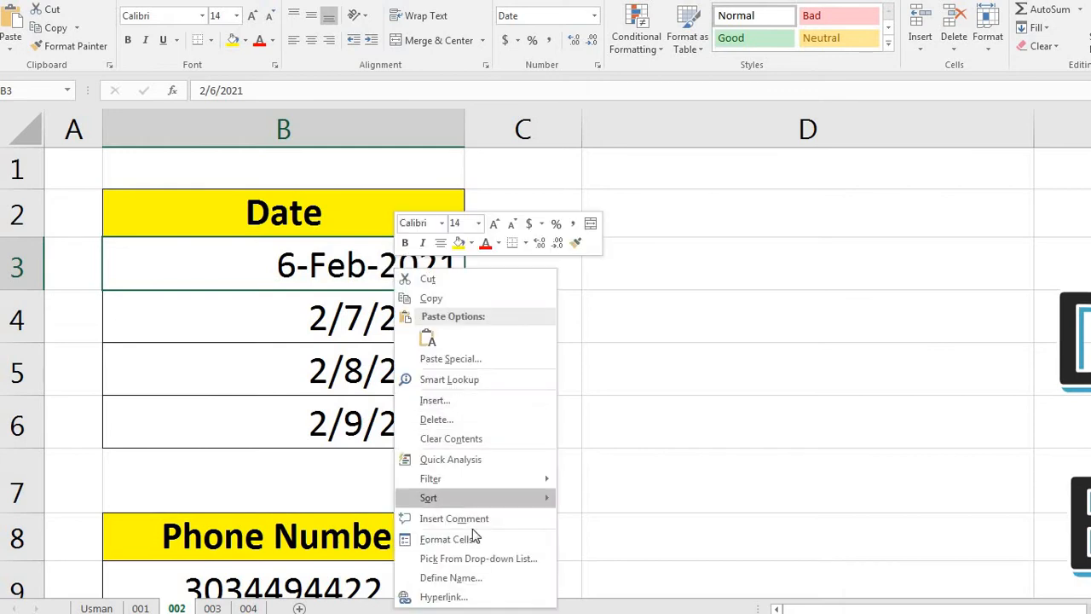
pyautogui.click(460, 542)
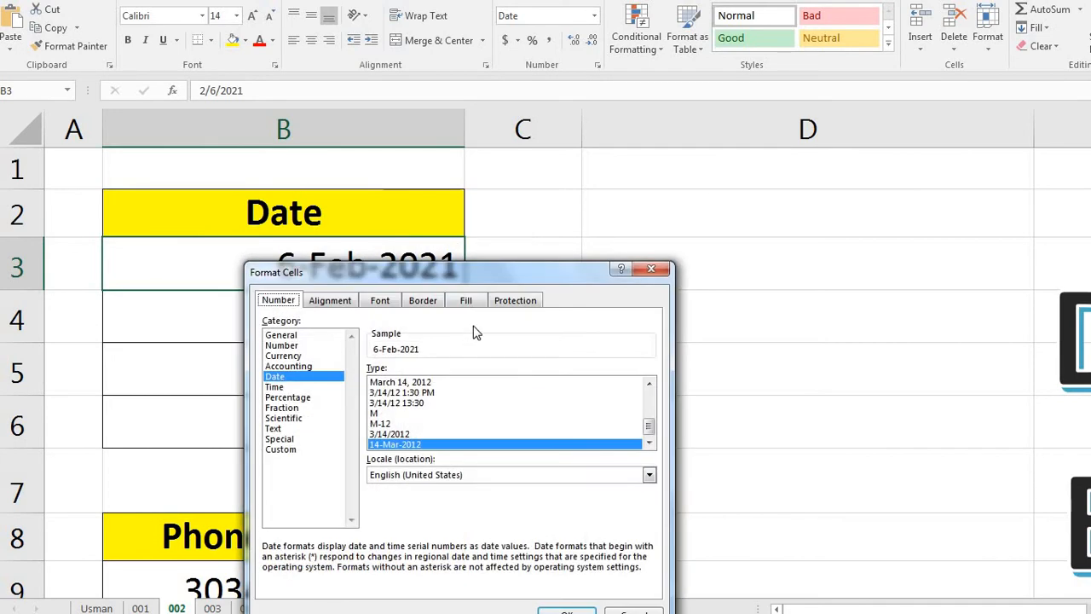
pyautogui.moveTo(453, 266); pyautogui.dragTo(621, 125)
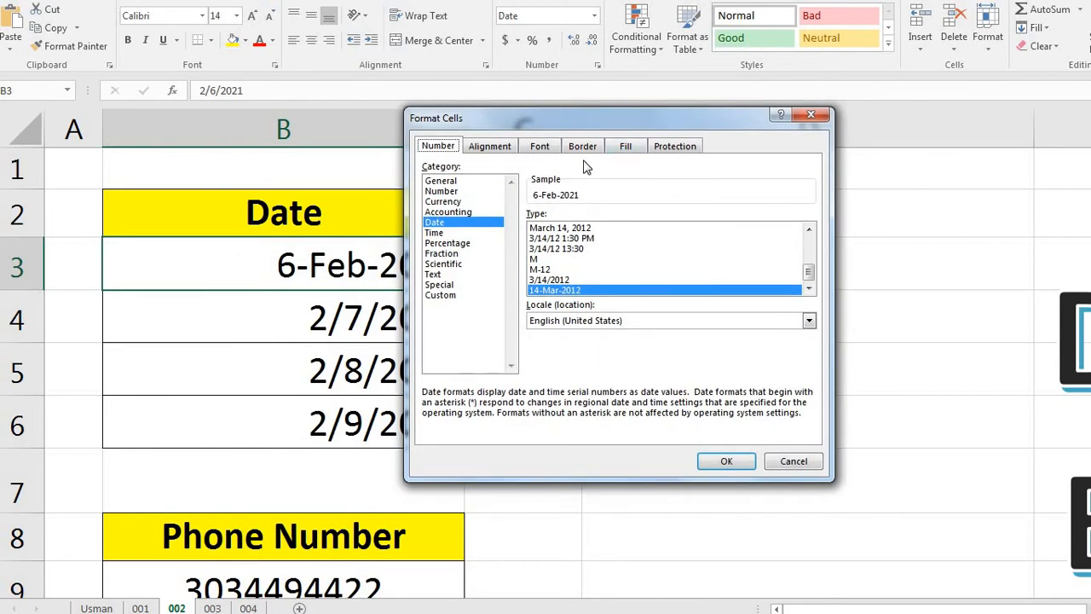
pyautogui.click(450, 296)
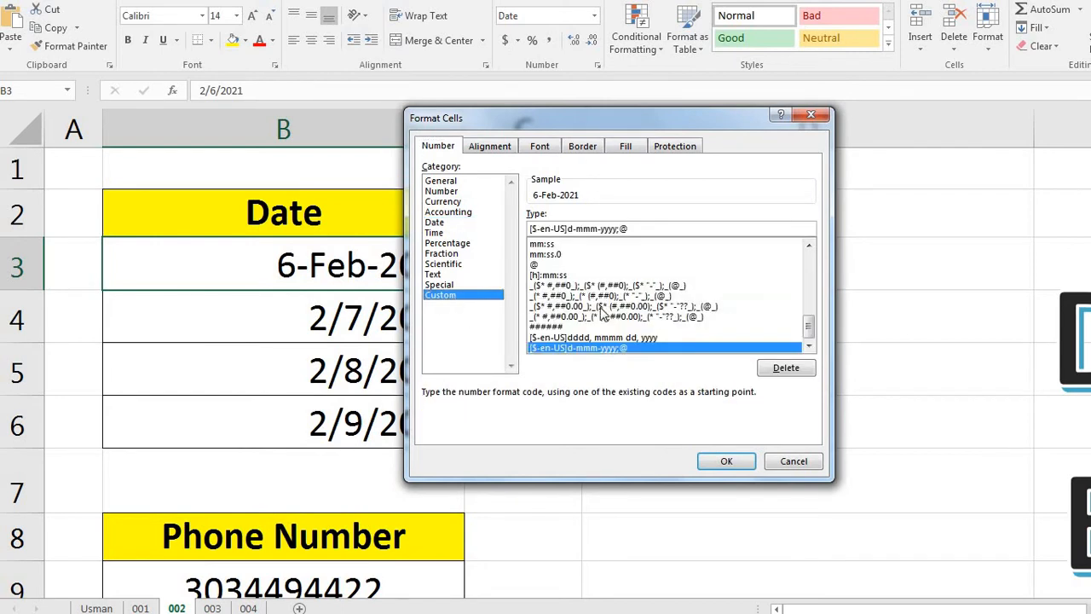
pyautogui.doubleClick(574, 228)
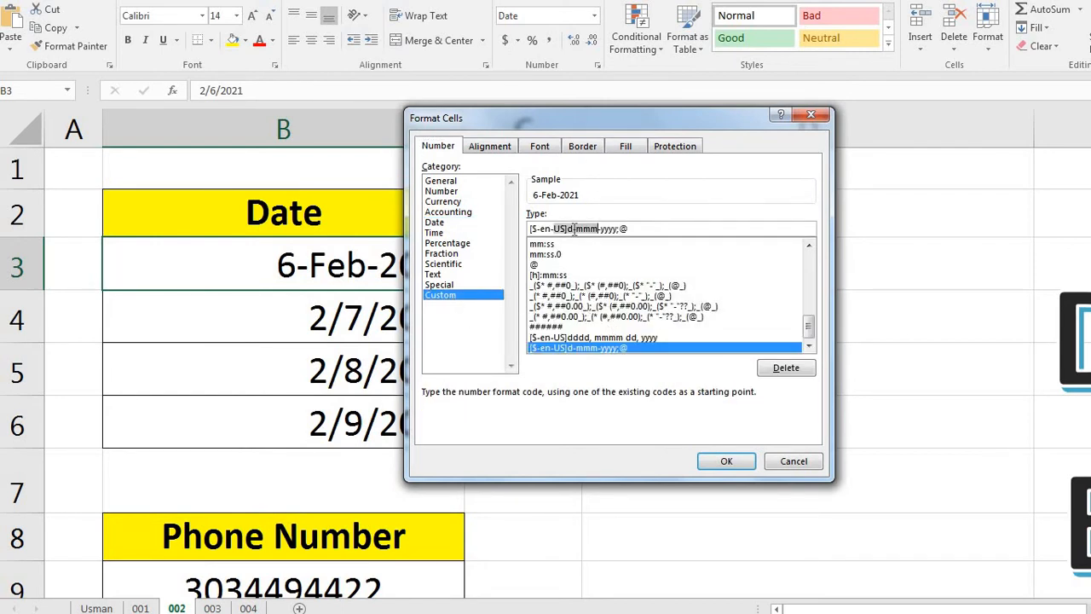
pyautogui.doubleClick(624, 228)
pyautogui.moveTo(585, 229); pyautogui.dragTo(523, 229)
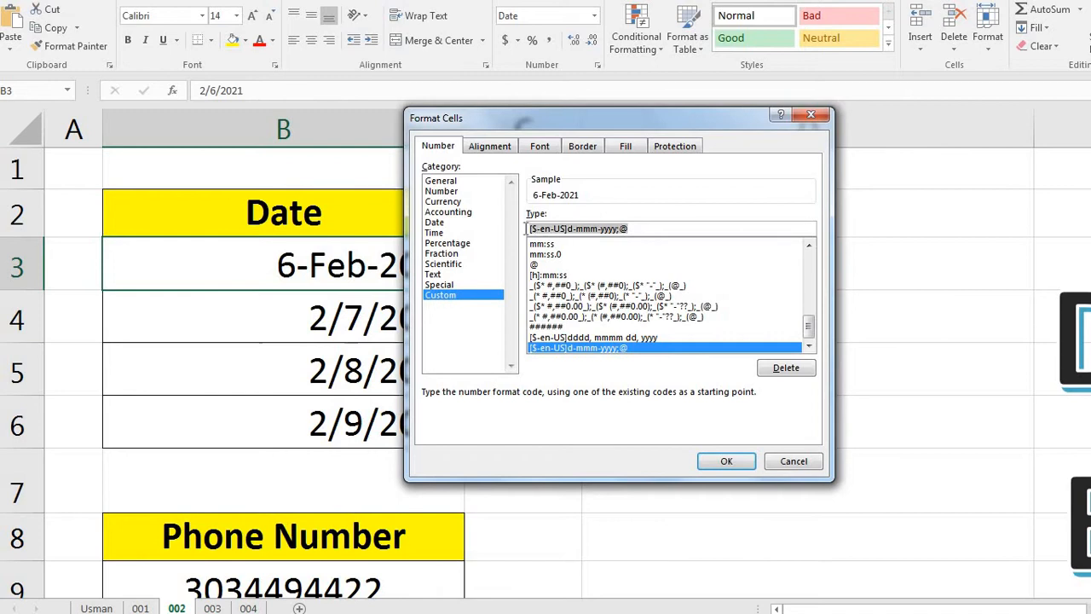
pyautogui.press('BackSpace')
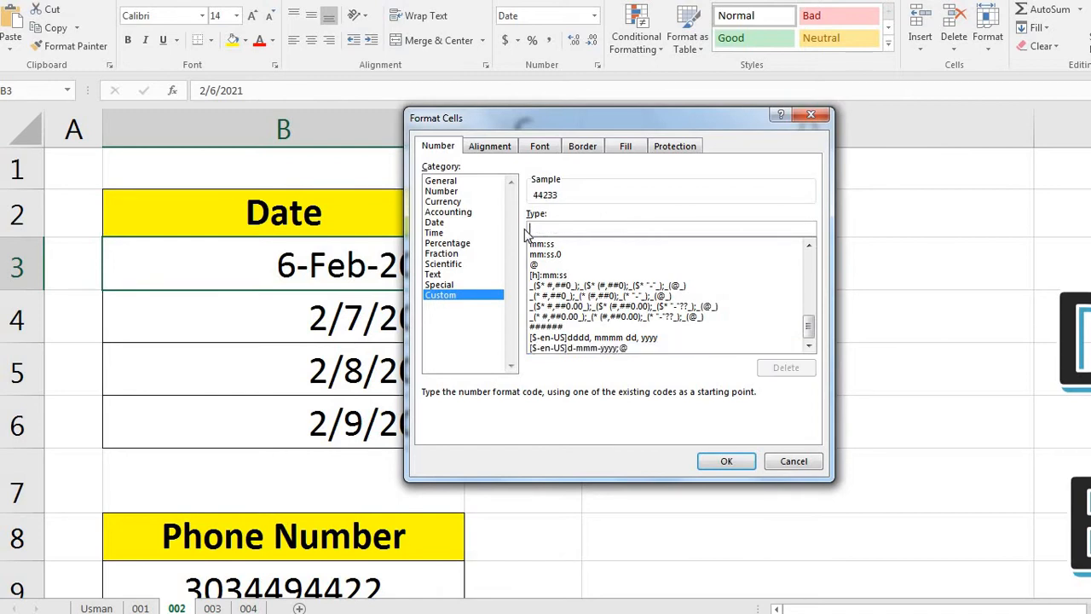
pyautogui.write('d')
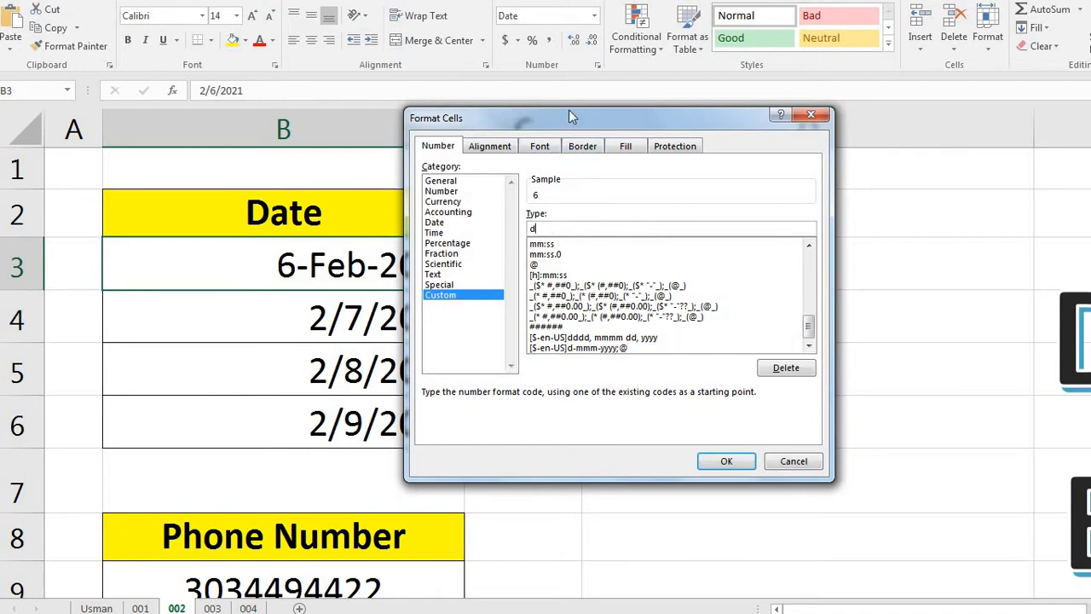
pyautogui.moveTo(579, 120); pyautogui.dragTo(656, 157)
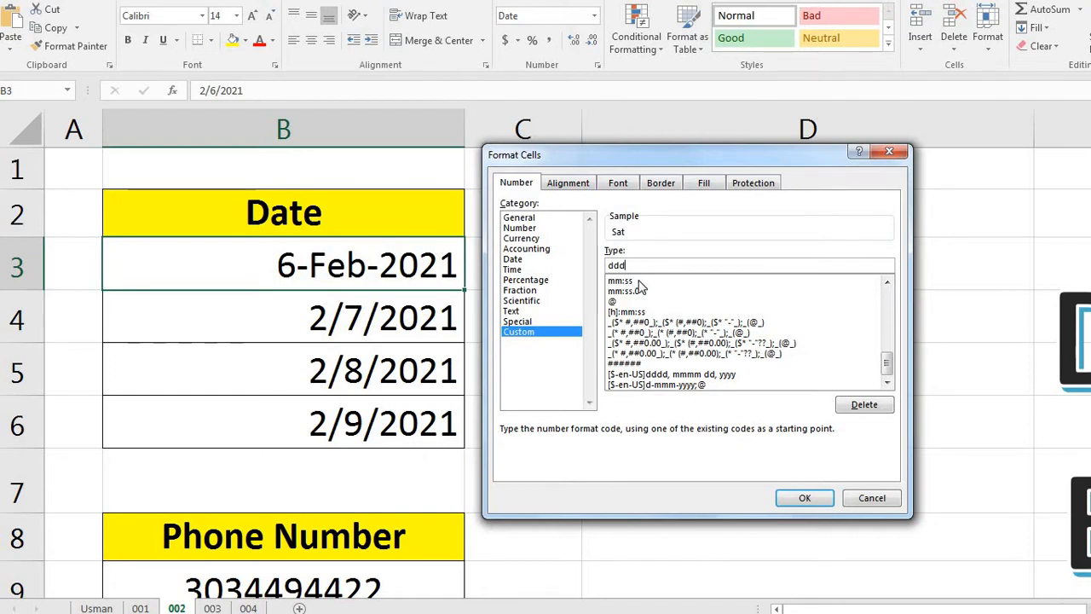
pyautogui.write('d dd mm')
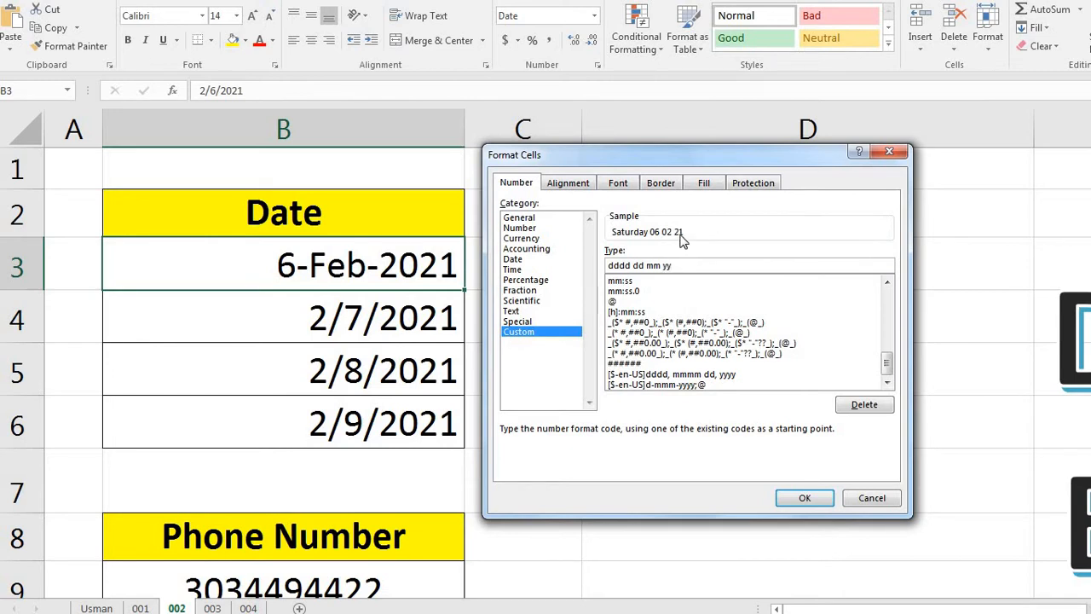
pyautogui.write('yyyy')
pyautogui.click(804, 499)
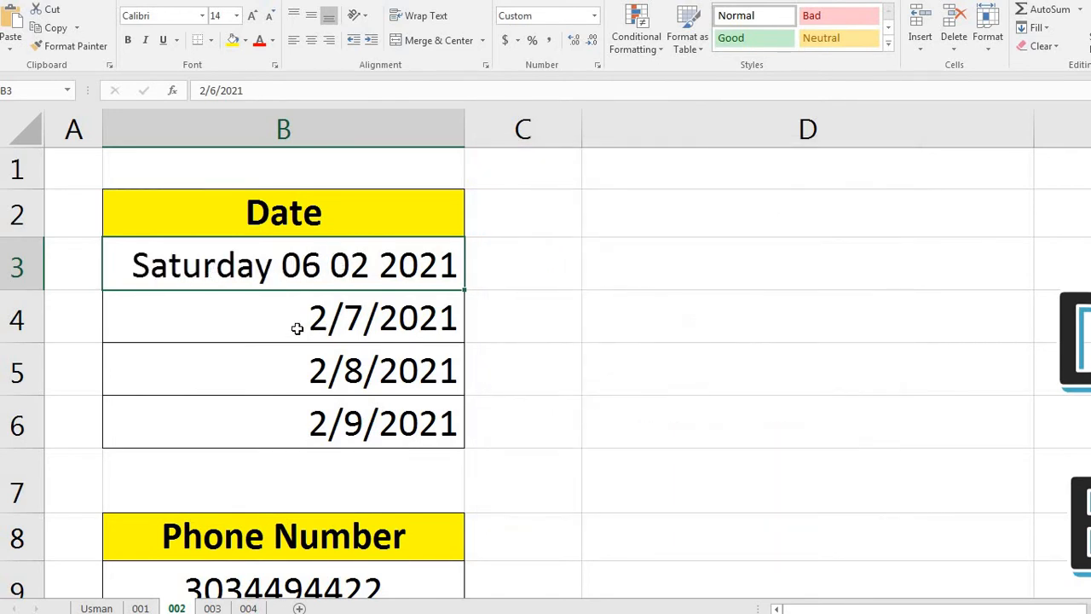
# Step: In D3, enter the formula ="Due Date : "&(B3) to join a label to the date in B3
pyautogui.click(623, 277)
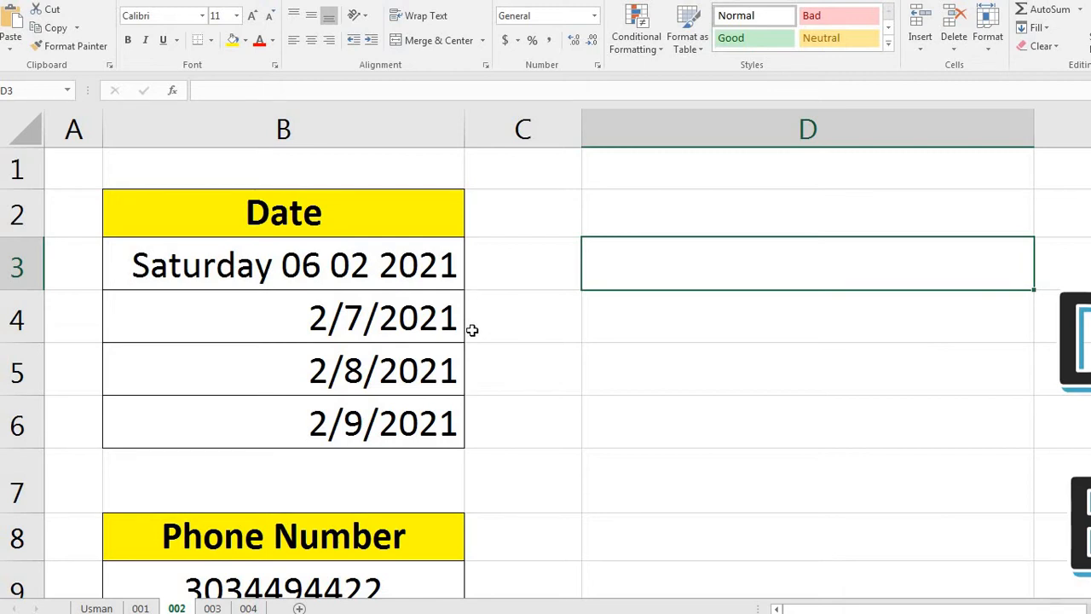
pyautogui.write('=')
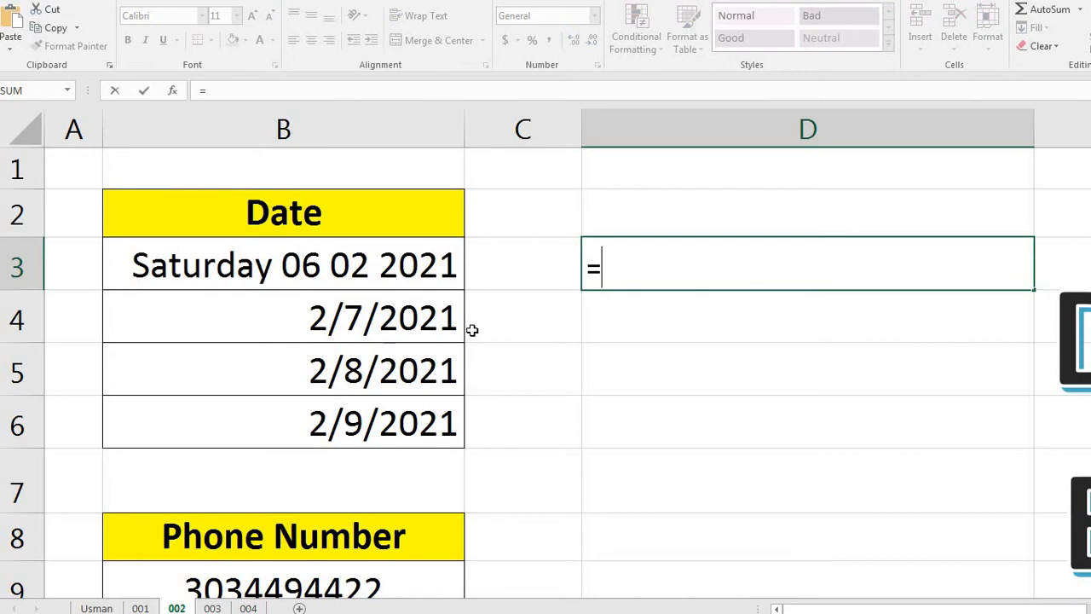
pyautogui.write('"Duw')
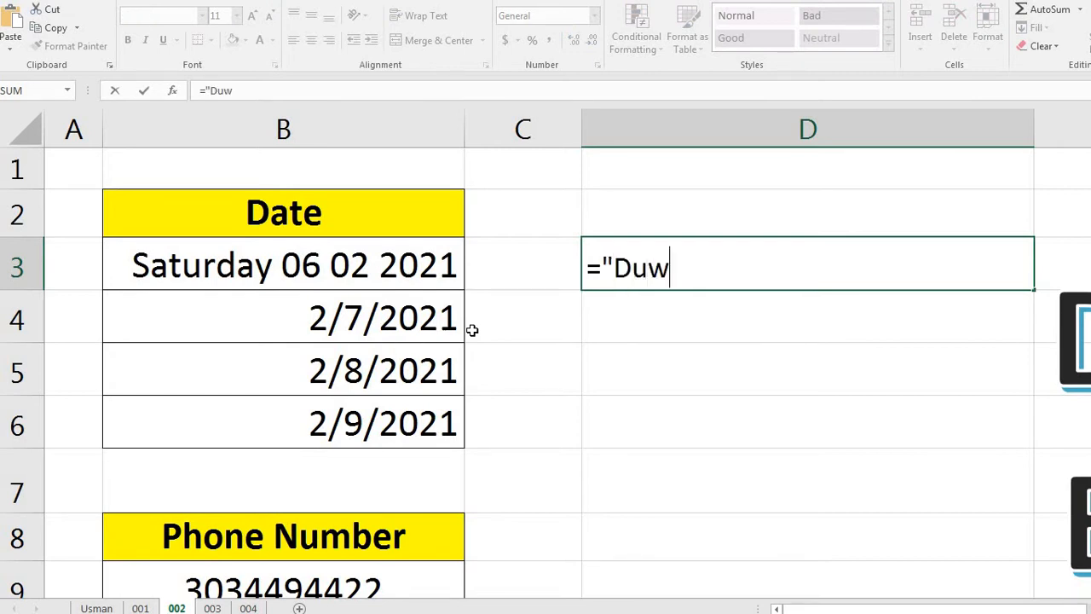
pyautogui.press('BackSpace')
pyautogui.write('e Date')
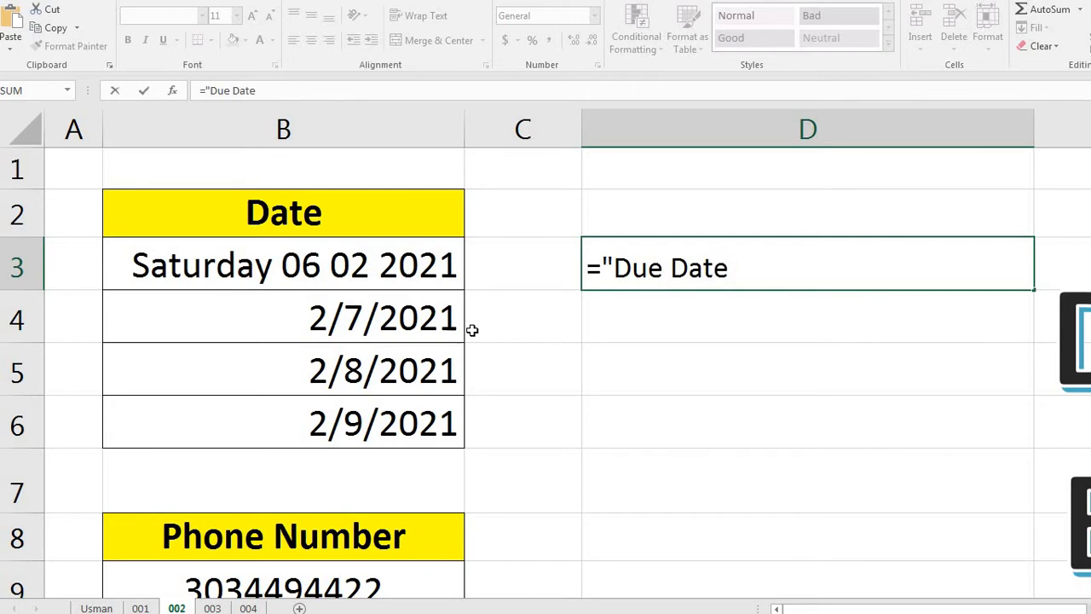
pyautogui.write(' : "&')
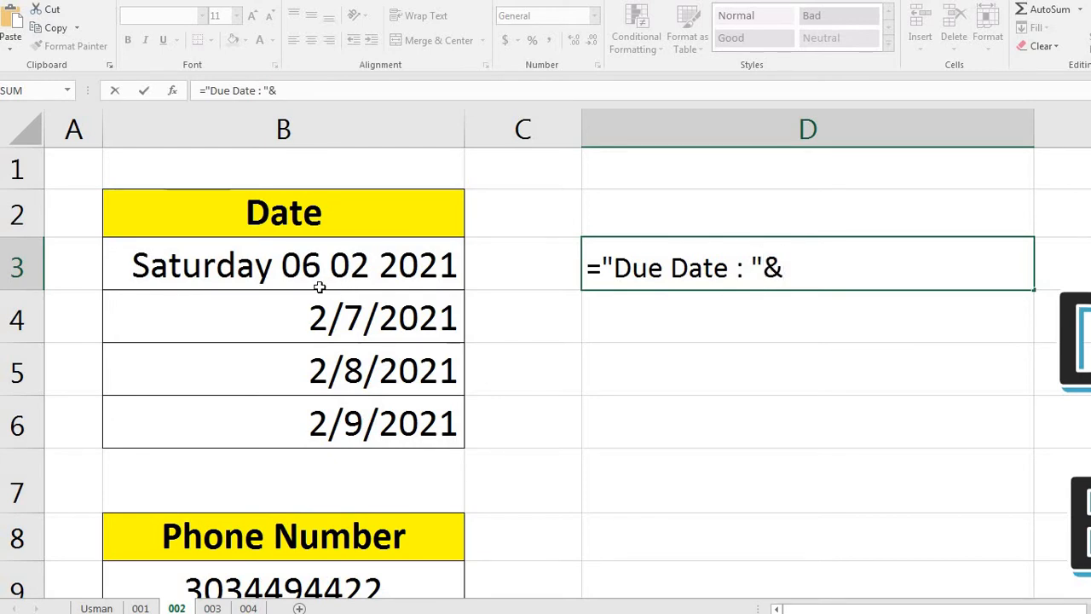
pyautogui.write('(')
pyautogui.click(329, 269)
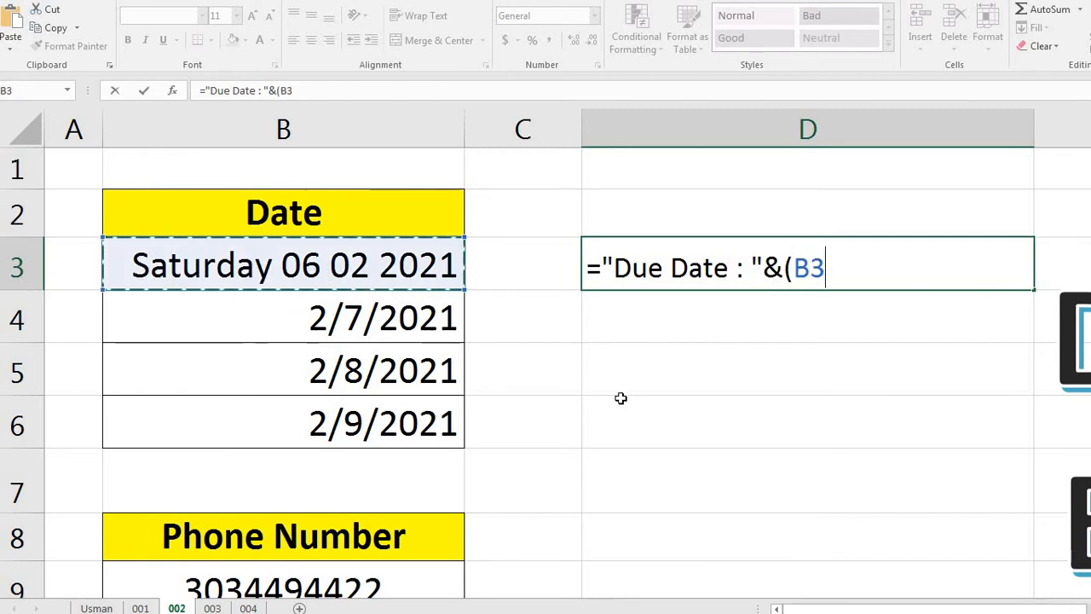
pyautogui.write(')')
pyautogui.press('Return')
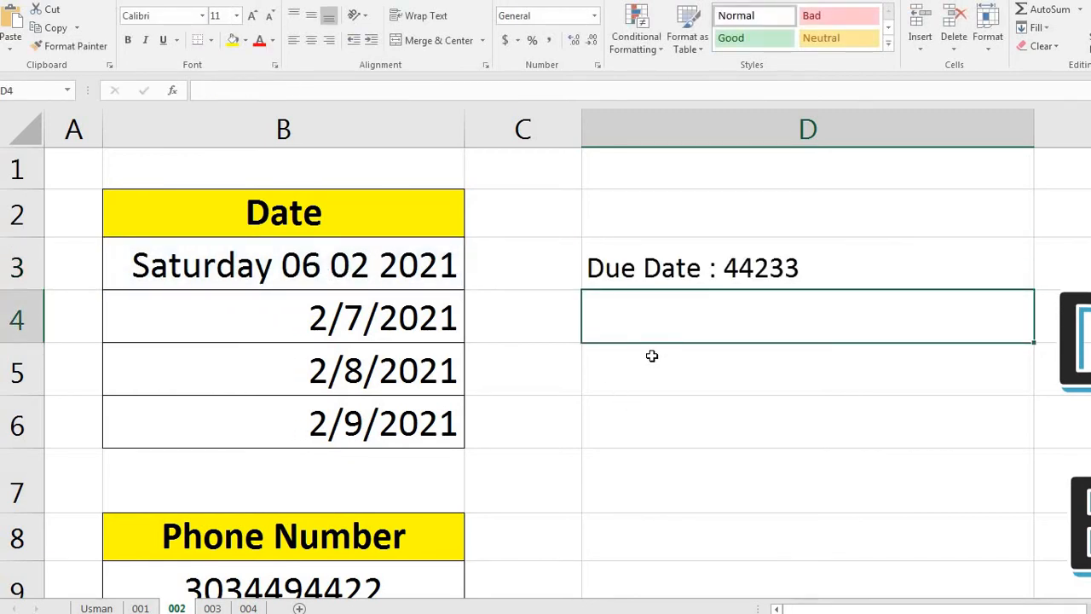
pyautogui.click(641, 270)
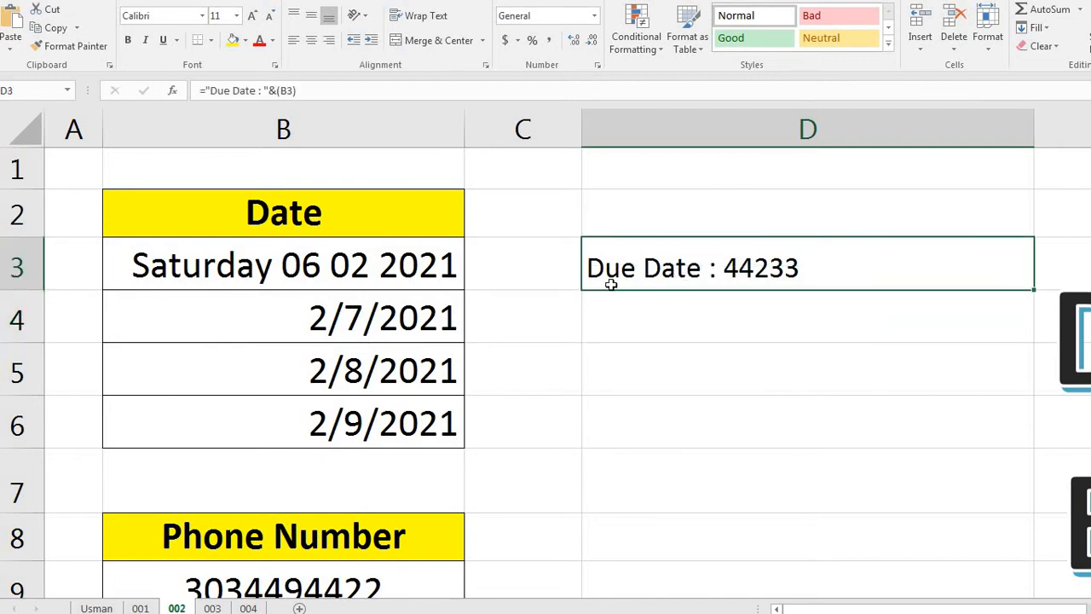
# Step: Enter the sample text jjh in D5 and the number 123 in D6, and clear both cells
pyautogui.click(646, 388)
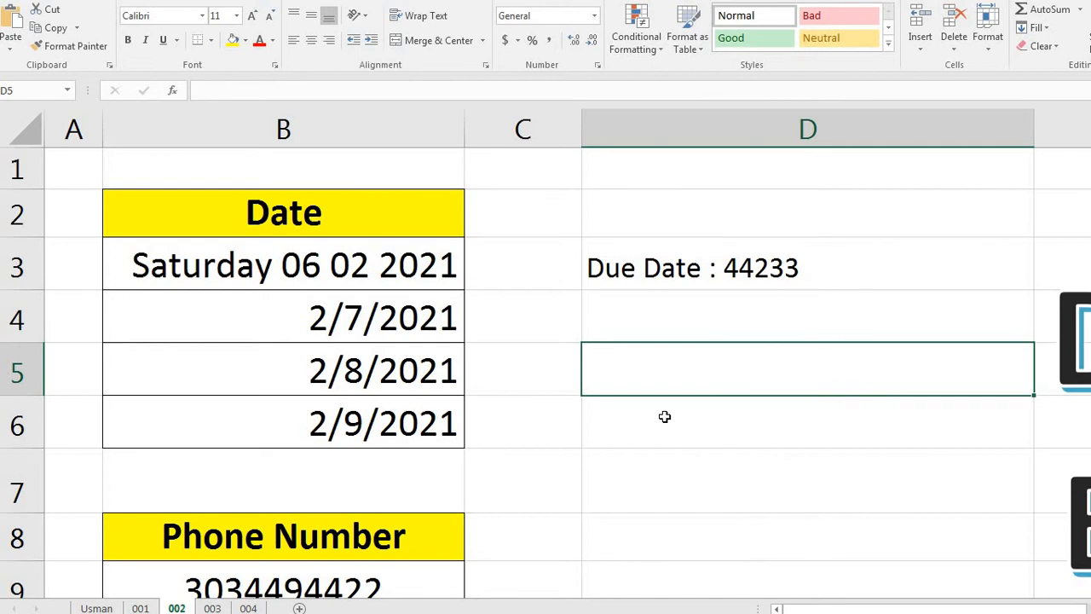
pyautogui.write('jjh')
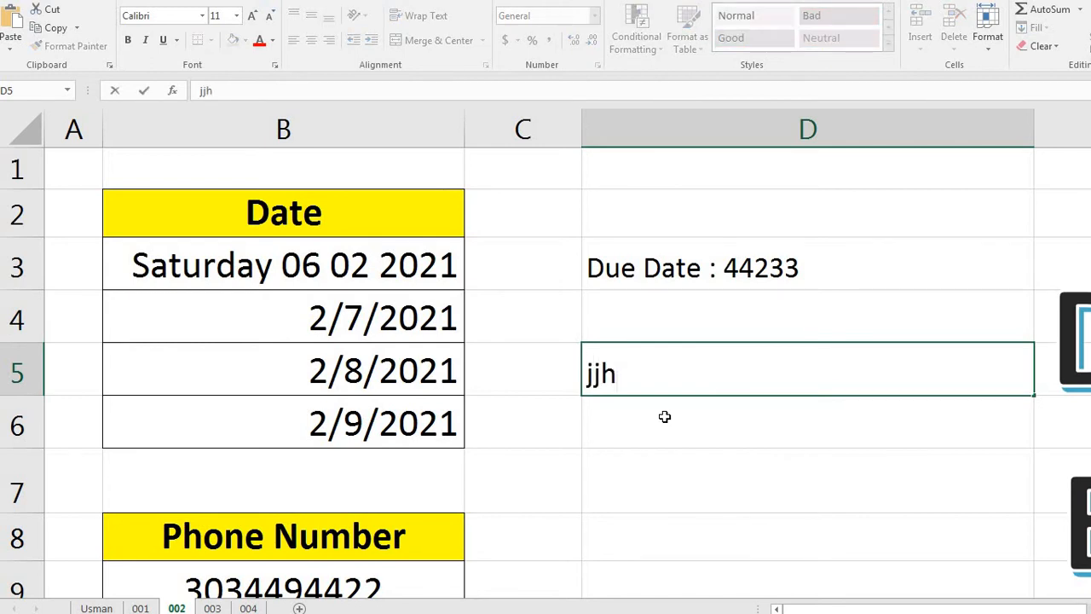
pyautogui.press('Return')
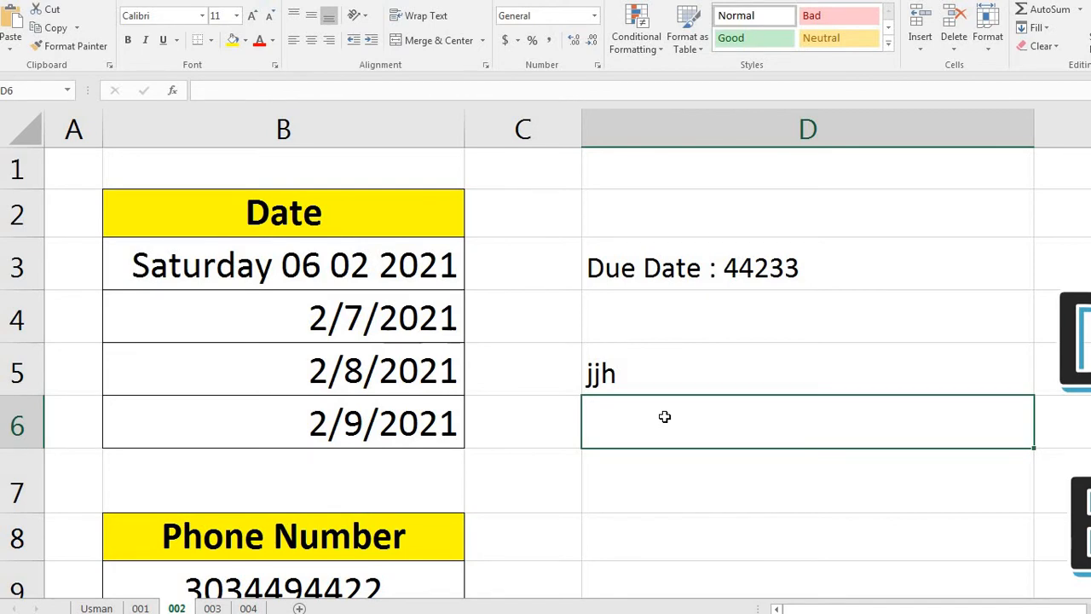
pyautogui.write('123')
pyautogui.press('Return')
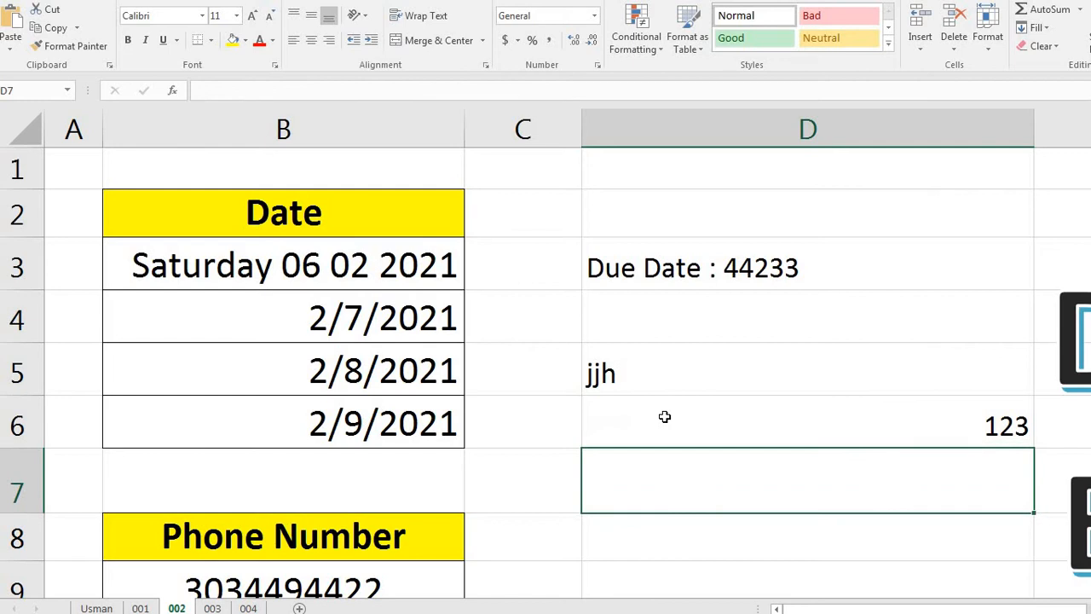
pyautogui.click(665, 416)
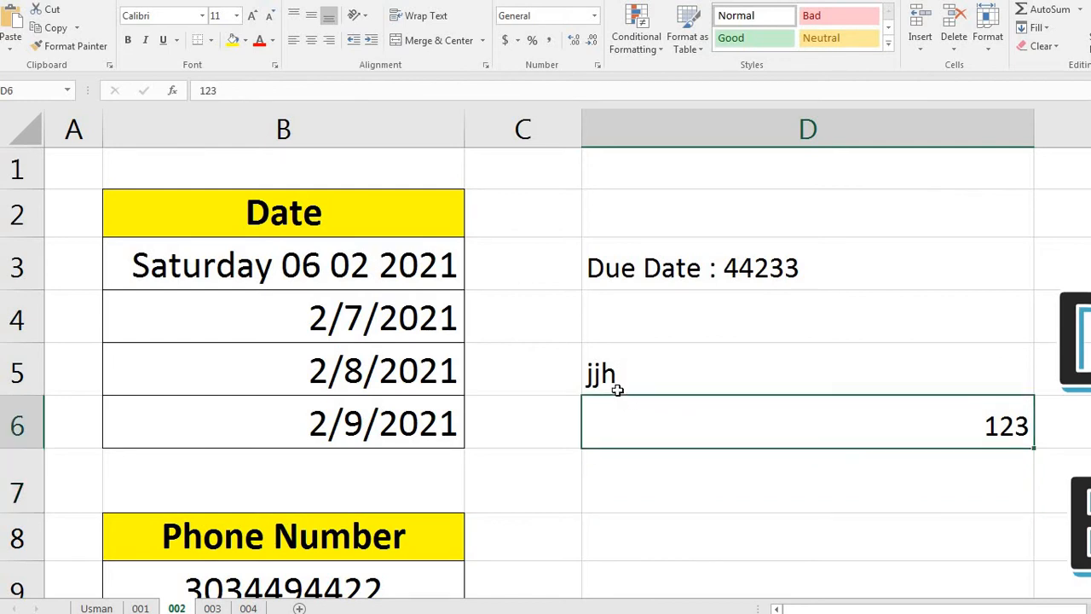
pyautogui.moveTo(663, 383); pyautogui.dragTo(797, 421)
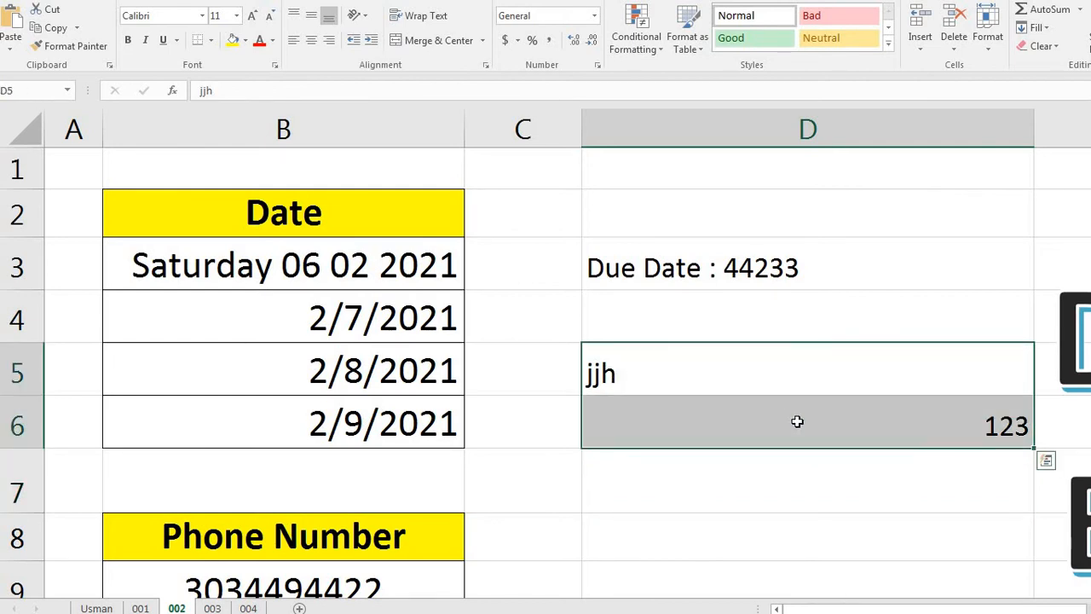
pyautogui.press('Delete')
pyautogui.click(730, 271)
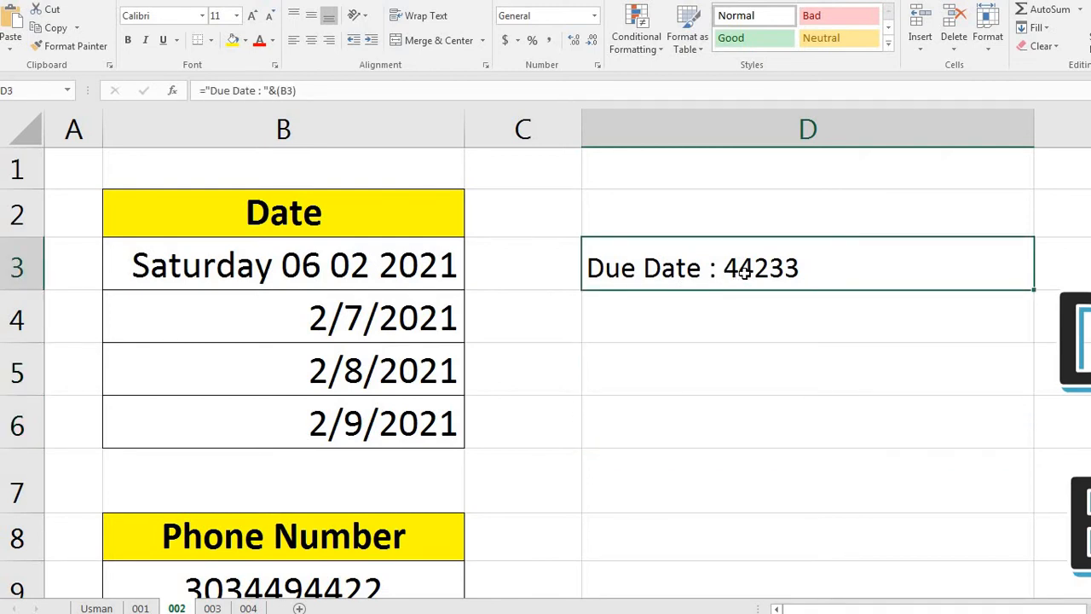
pyautogui.doubleClick(712, 271)
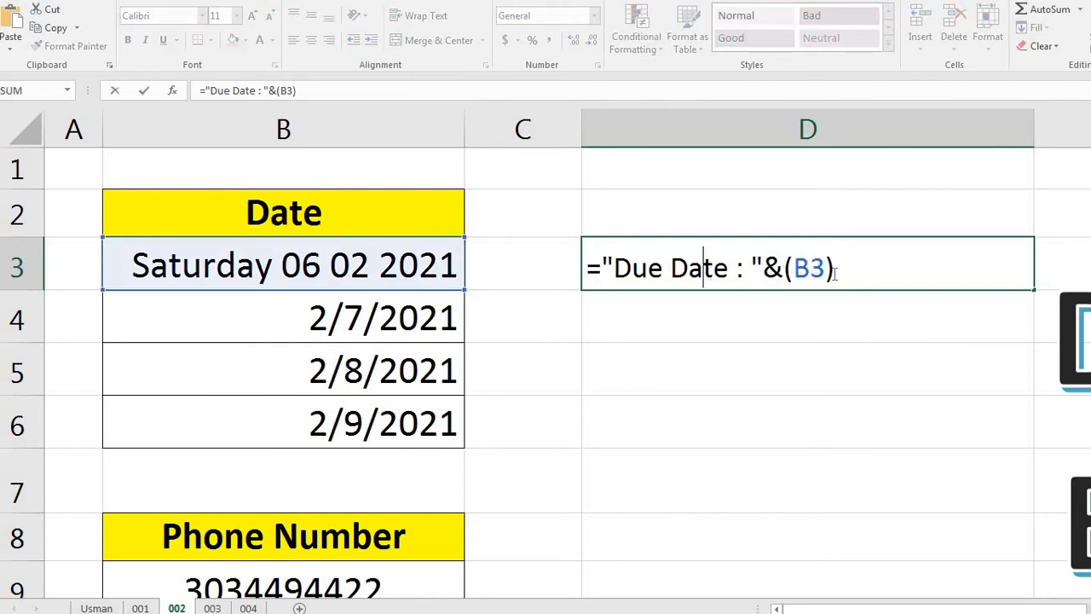
pyautogui.moveTo(835, 273); pyautogui.dragTo(807, 276)
pyautogui.click(806, 275)
pyautogui.rightClick(806, 271)
pyautogui.press('Escape')
pyautogui.rightClick(732, 260)
pyautogui.press('Escape')
pyautogui.click(694, 383)
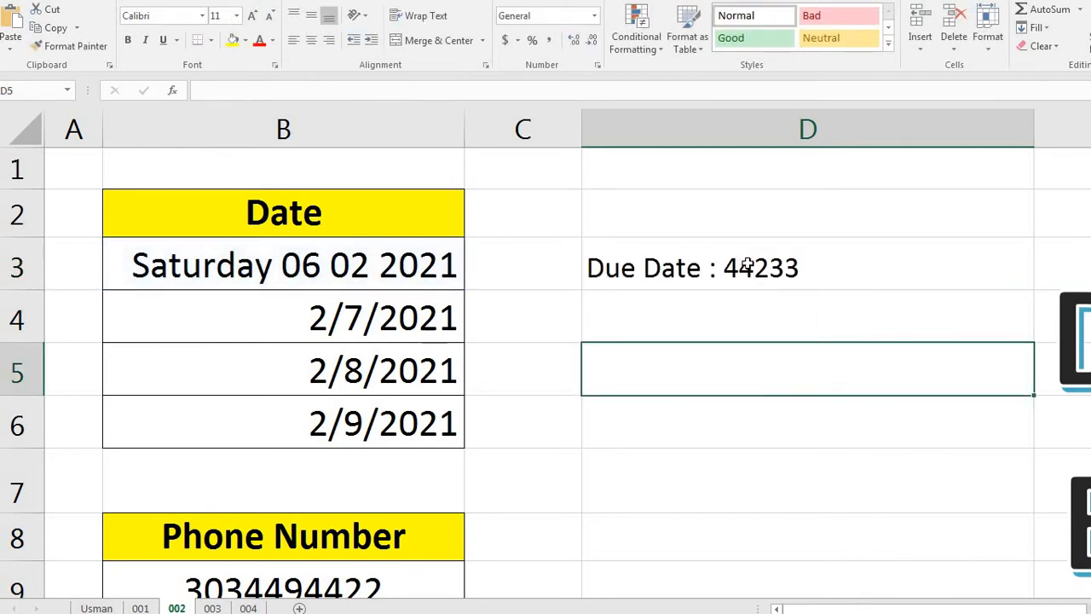
# Step: Apply the 14-Mar-12 date format to the due date cell D3
pyautogui.rightClick(746, 266)
pyautogui.click(799, 532)
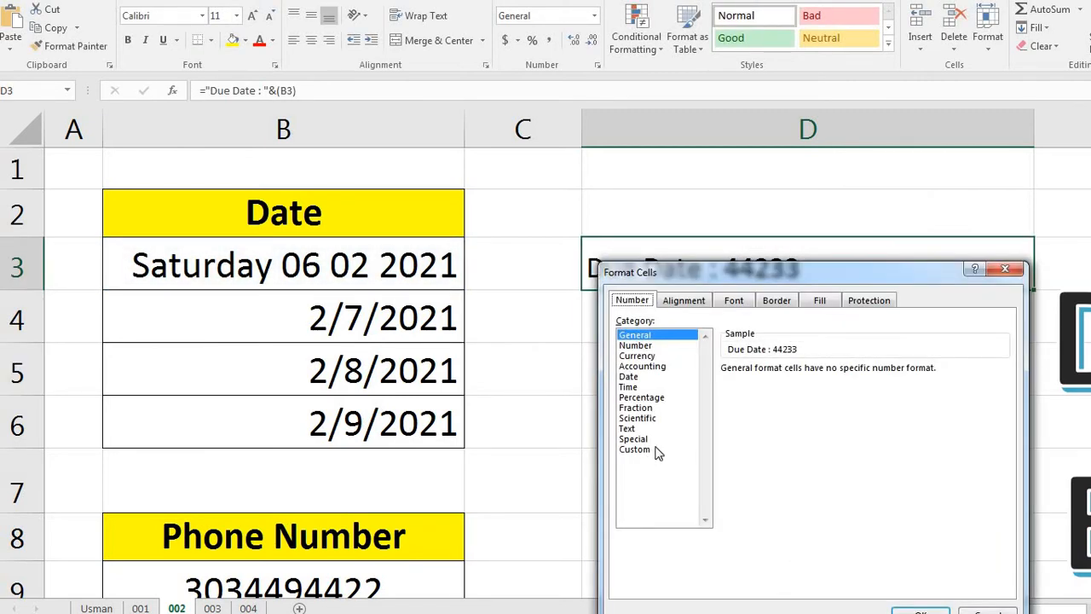
pyautogui.moveTo(734, 275); pyautogui.dragTo(714, 197)
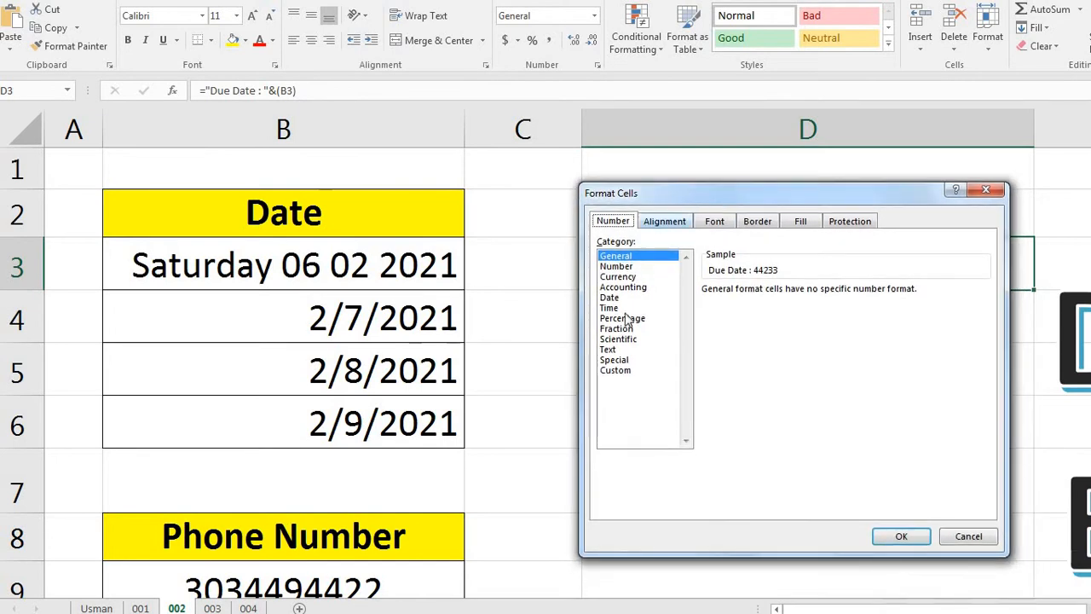
pyautogui.click(610, 298)
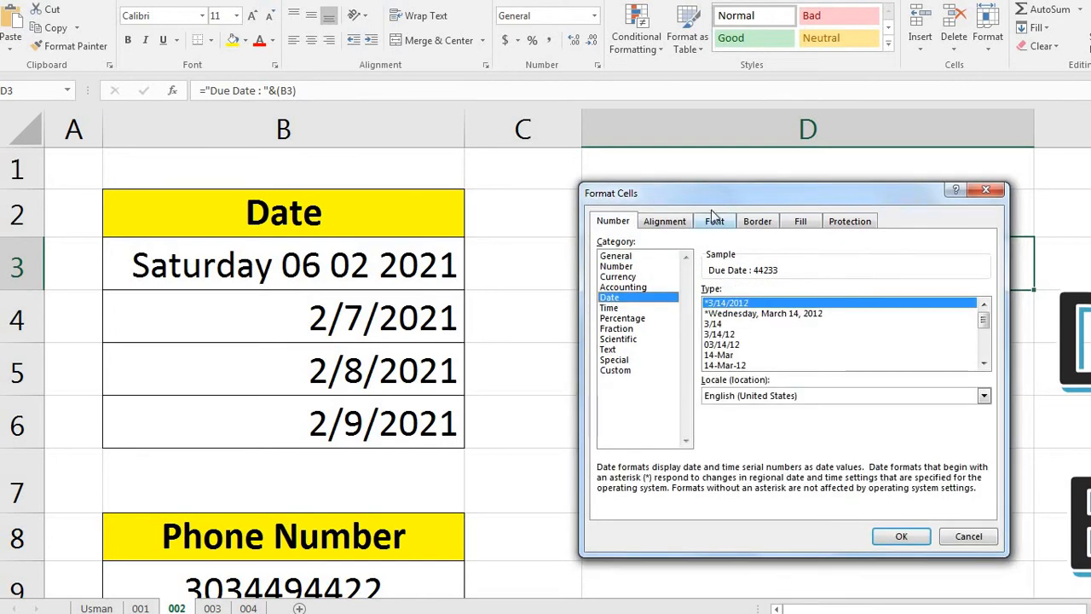
pyautogui.click(984, 362)
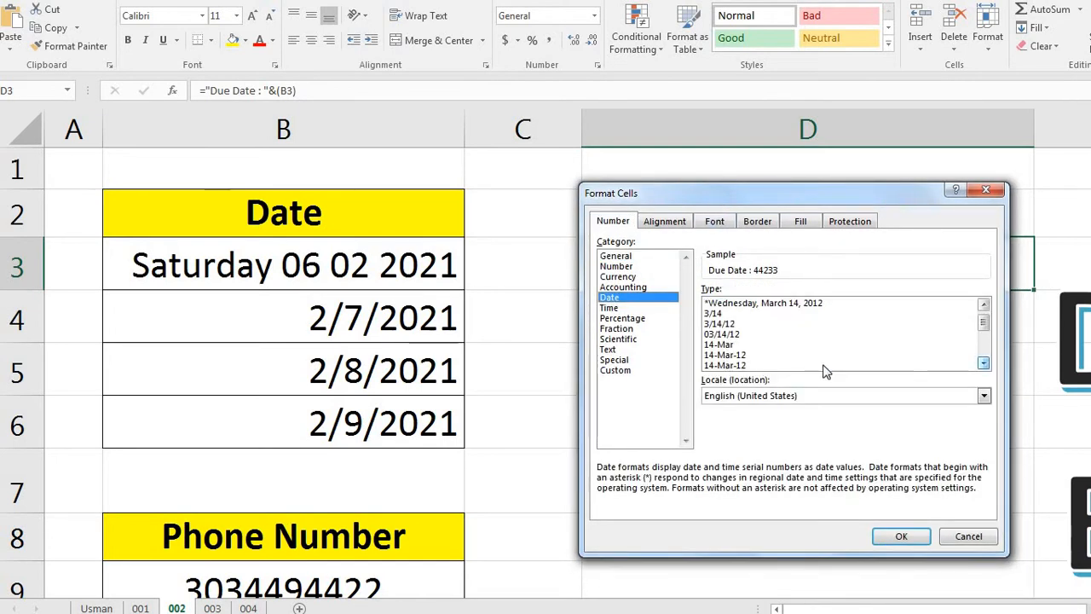
pyautogui.click(741, 365)
pyautogui.click(901, 535)
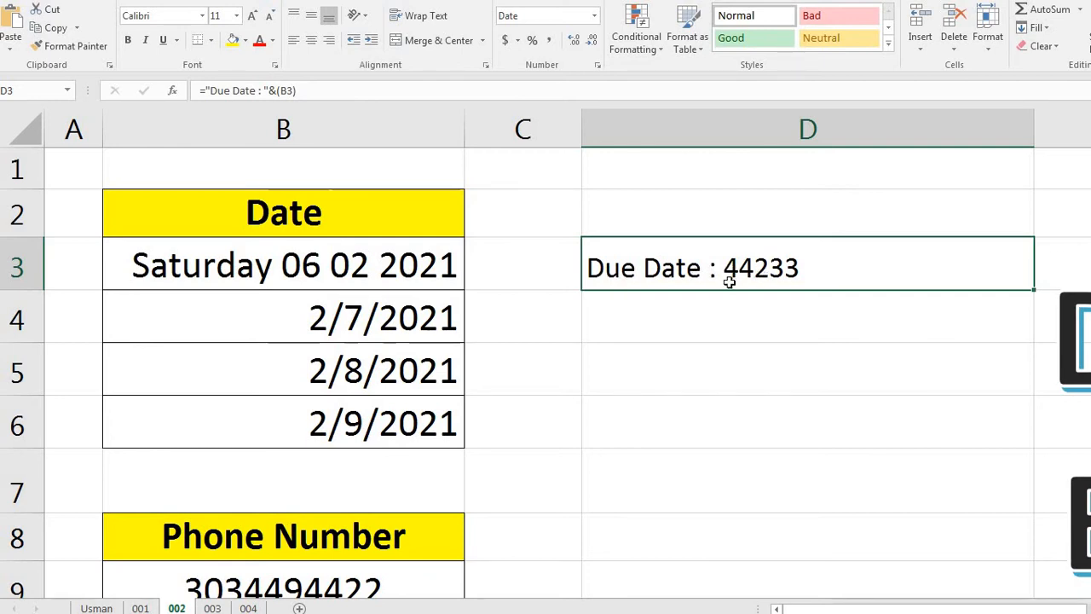
# Step: Replace (B3) in D3's formula with TEXT(B3,"dd mm yyy"), keeping the "Due Date : " label in front
pyautogui.doubleClick(767, 270)
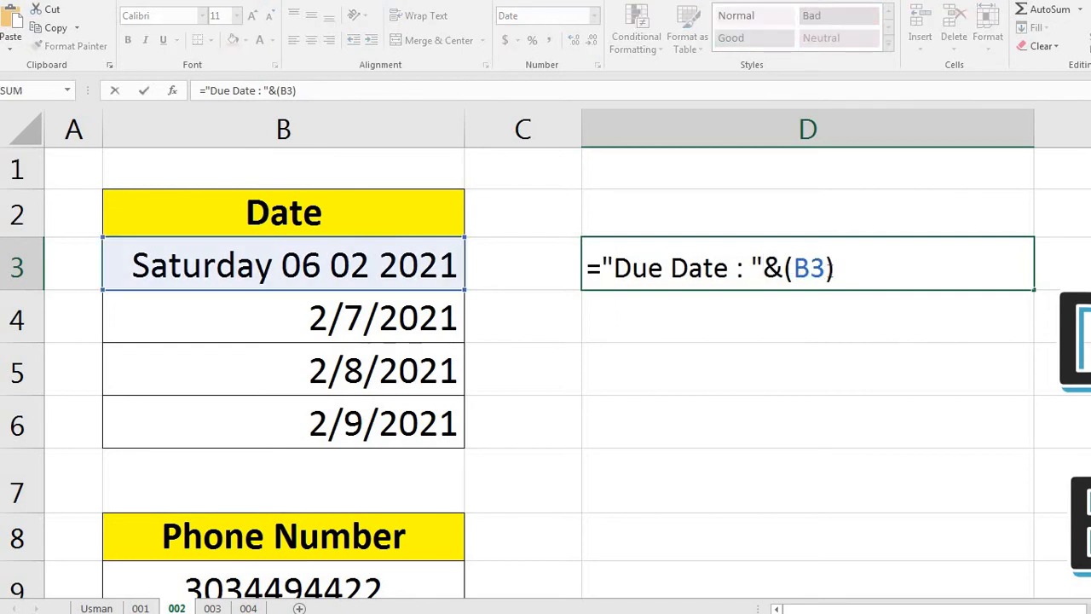
pyautogui.moveTo(837, 270); pyautogui.dragTo(794, 270)
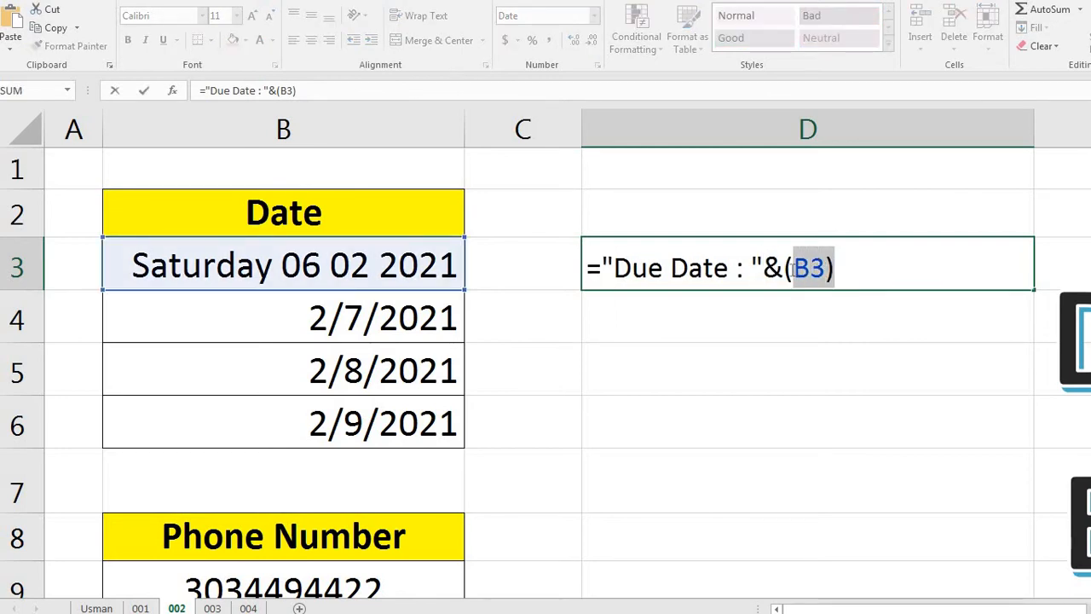
pyautogui.press('BackSpace')
pyautogui.press('BackSpace')
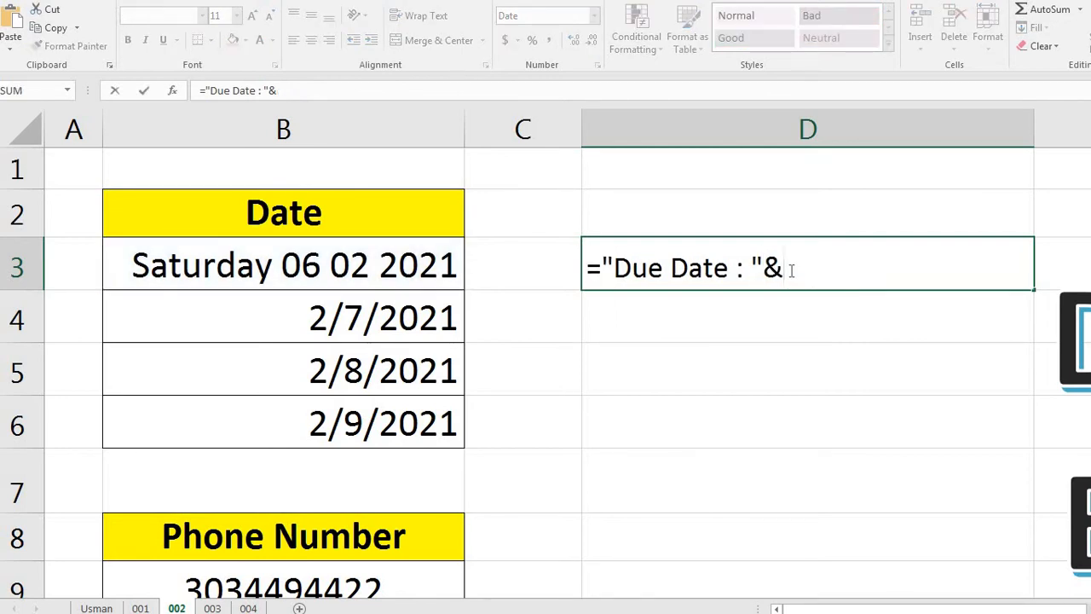
pyautogui.write('text')
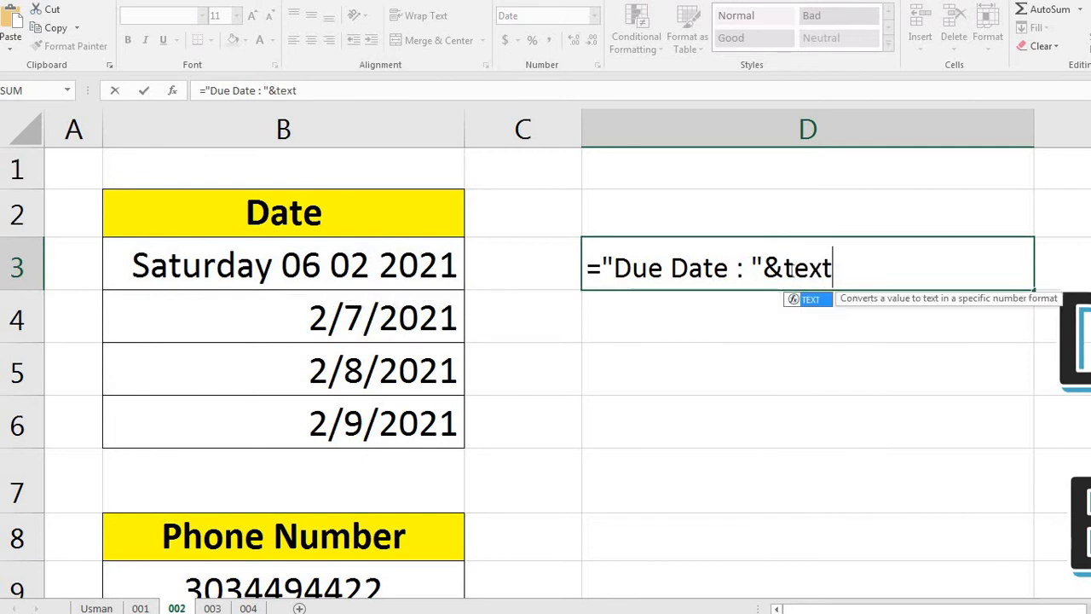
pyautogui.press('Tab')
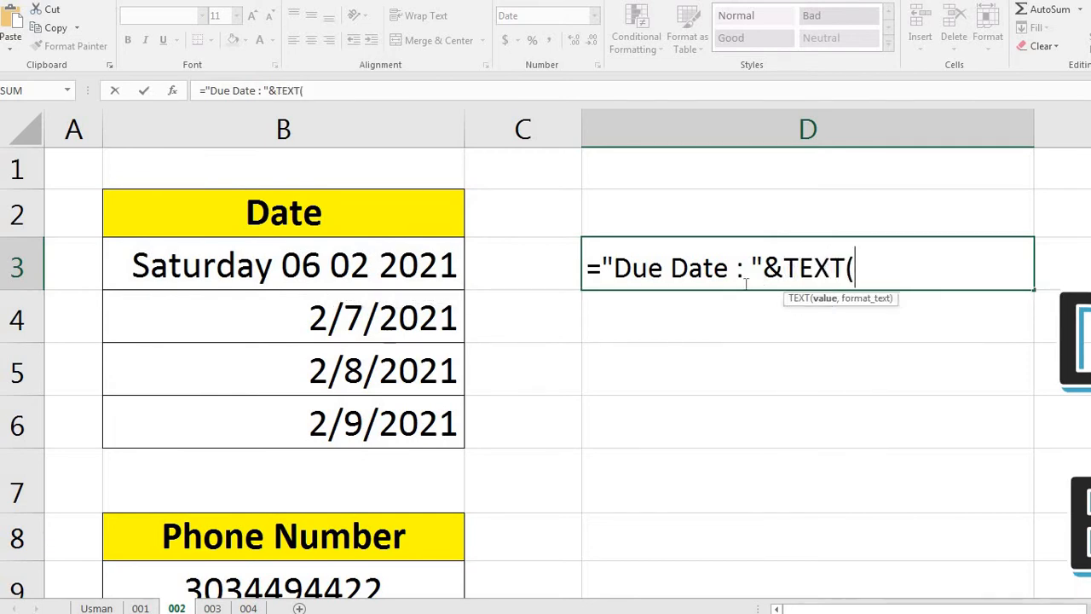
pyautogui.click(362, 268)
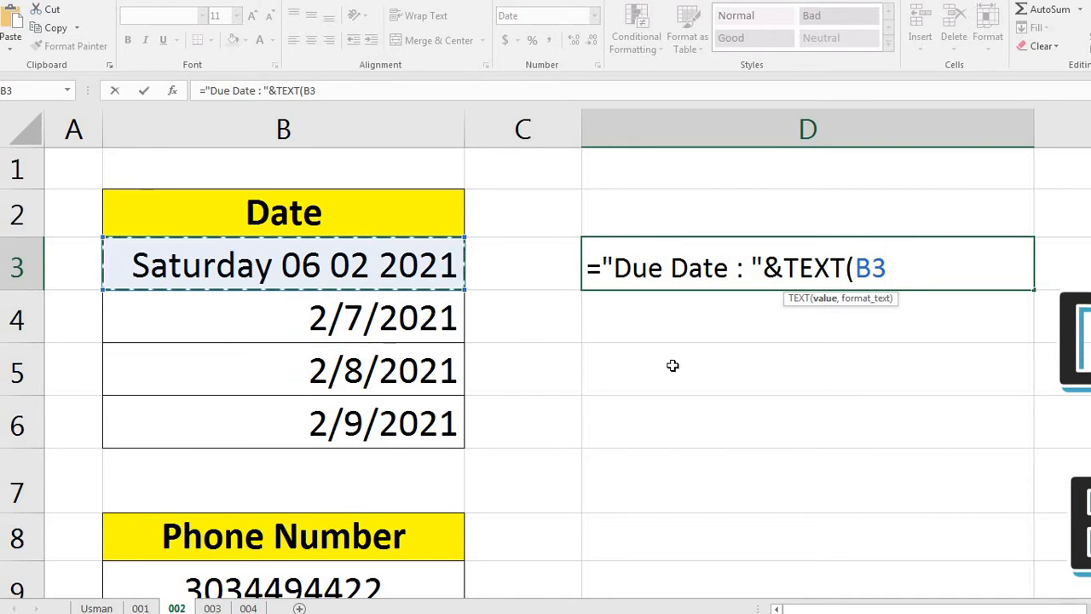
pyautogui.write(',')
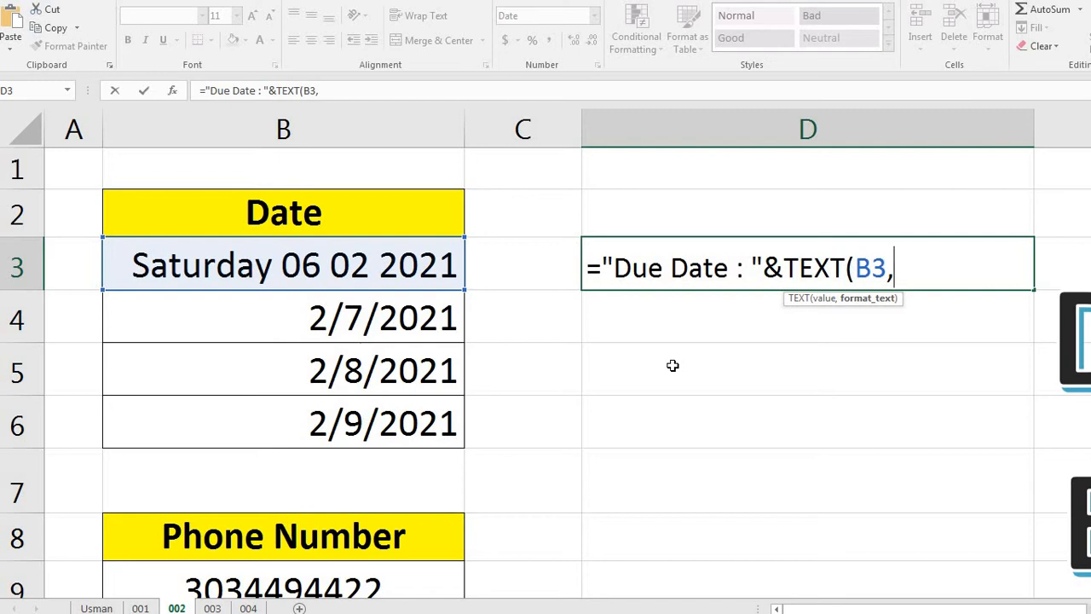
pyautogui.write('"dd')
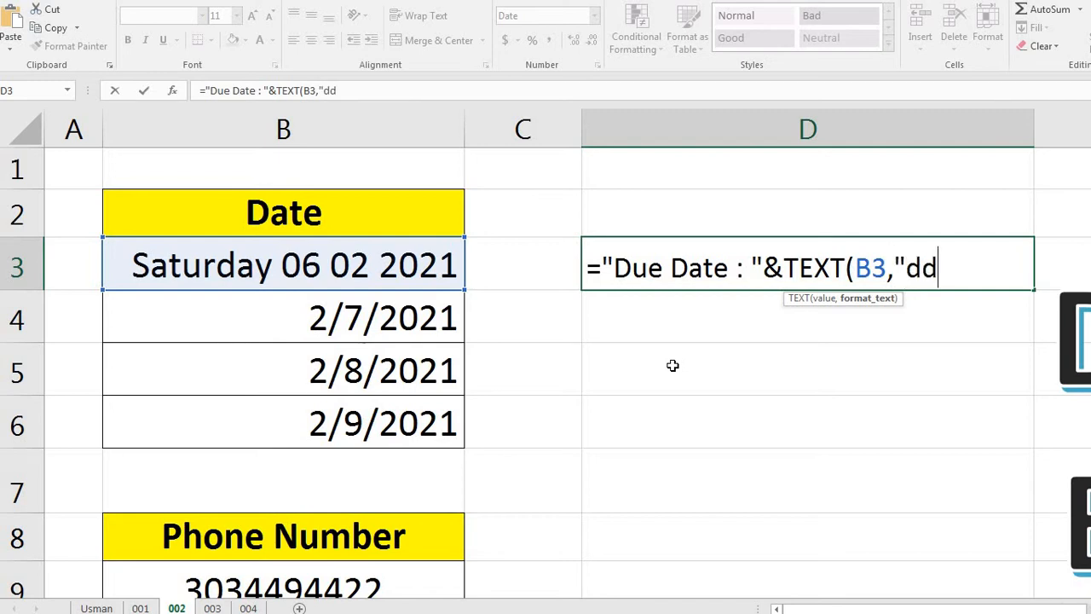
pyautogui.write(' mm')
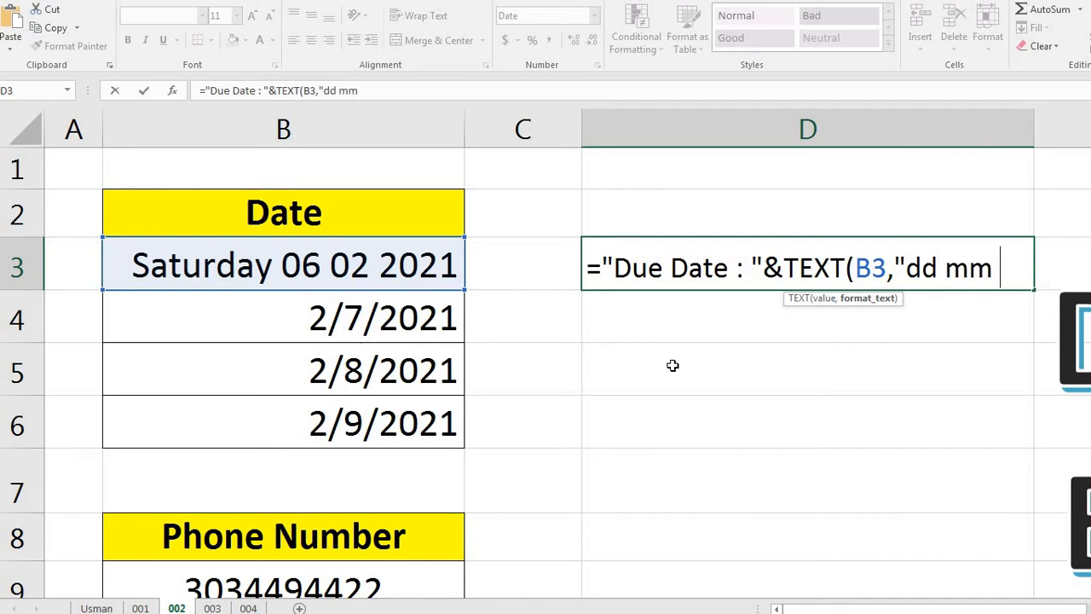
pyautogui.write(' yyy')
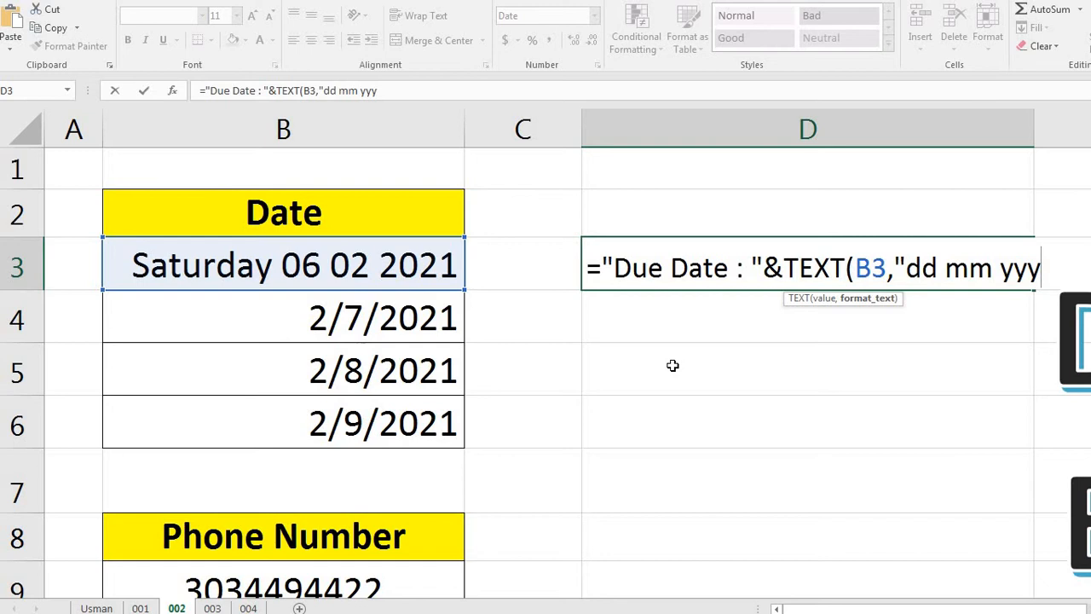
pyautogui.write('"')
pyautogui.write(')')
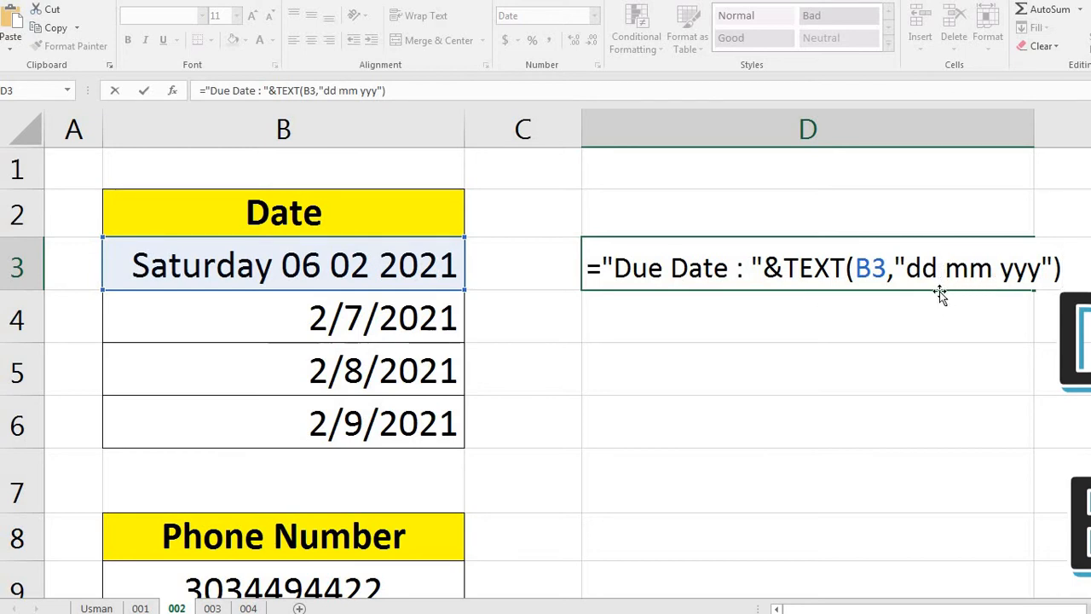
pyautogui.press('Return')
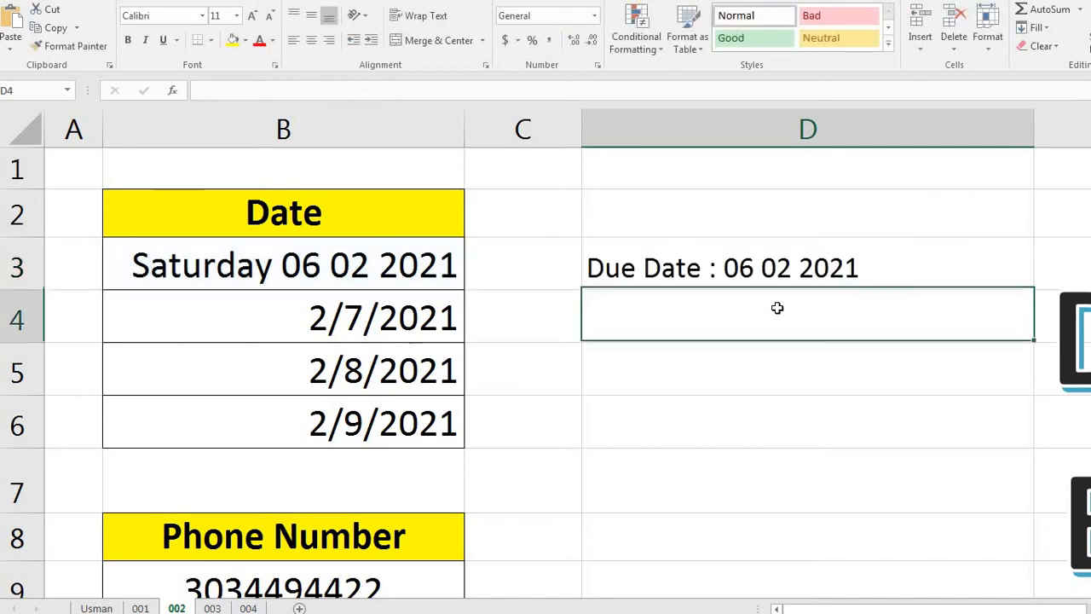
# Step: Fill the due date formula in D3 down through D6 so every date in column B gets its label
pyautogui.click(648, 271)
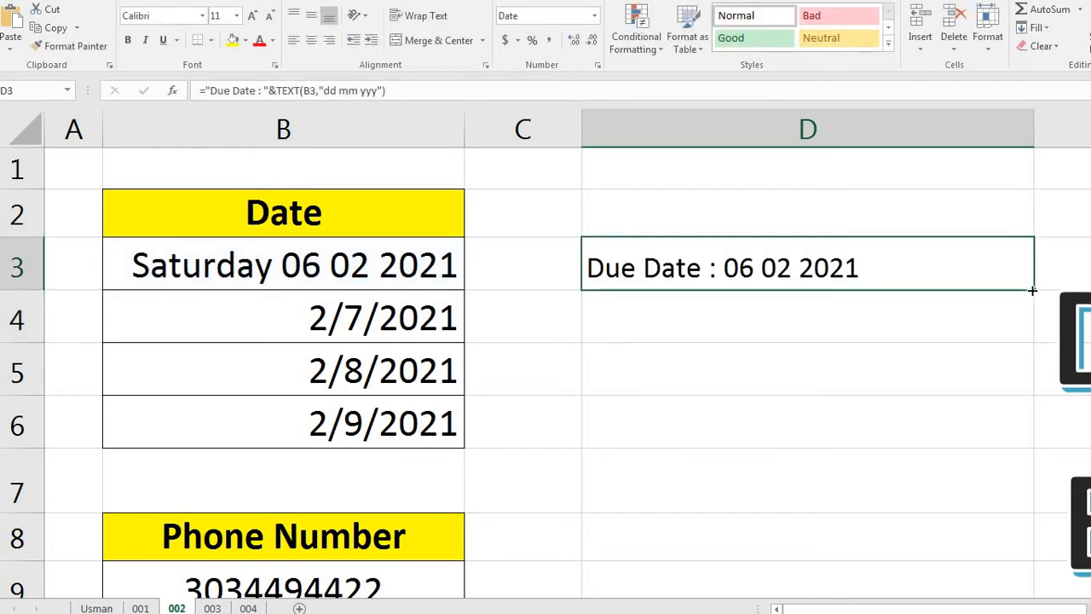
pyautogui.moveTo(1032, 290); pyautogui.dragTo(1030, 394)
pyautogui.click(415, 336)
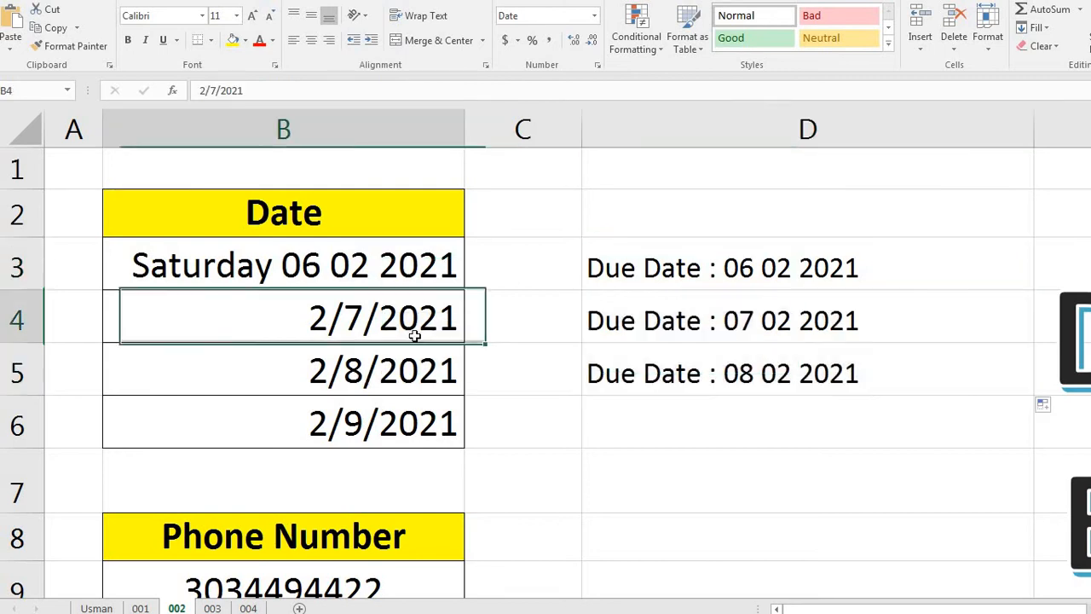
pyautogui.click(781, 323)
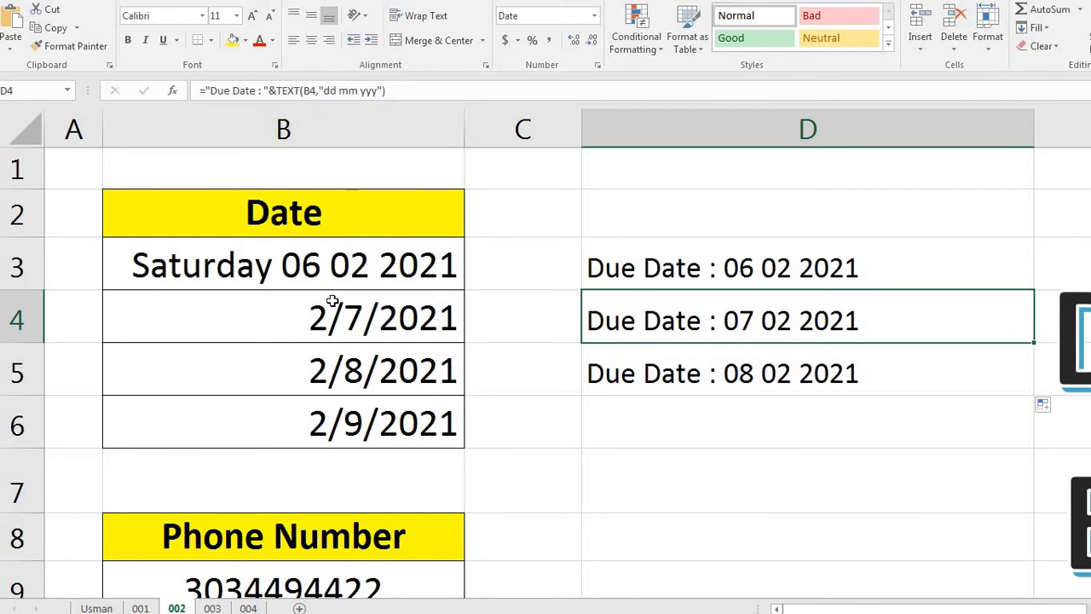
pyautogui.click(325, 275)
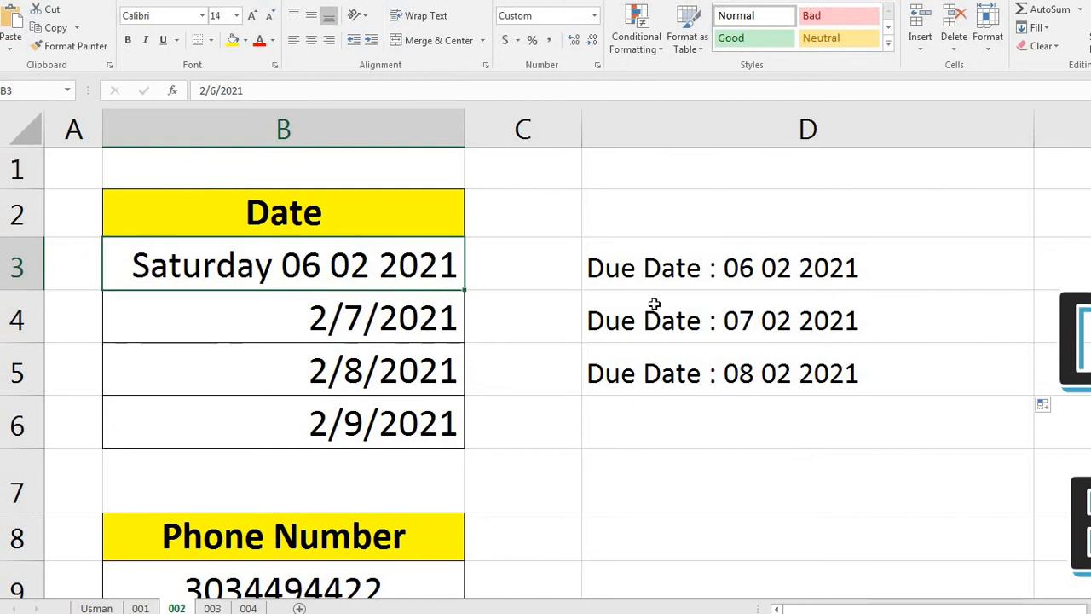
pyautogui.click(781, 324)
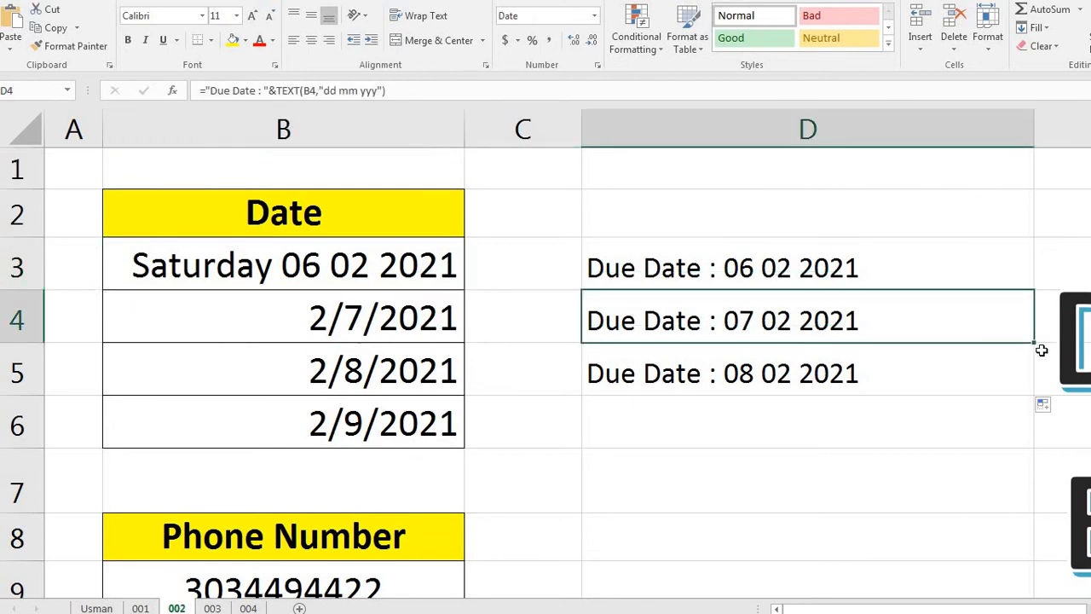
pyautogui.moveTo(1033, 342); pyautogui.dragTo(1027, 444)
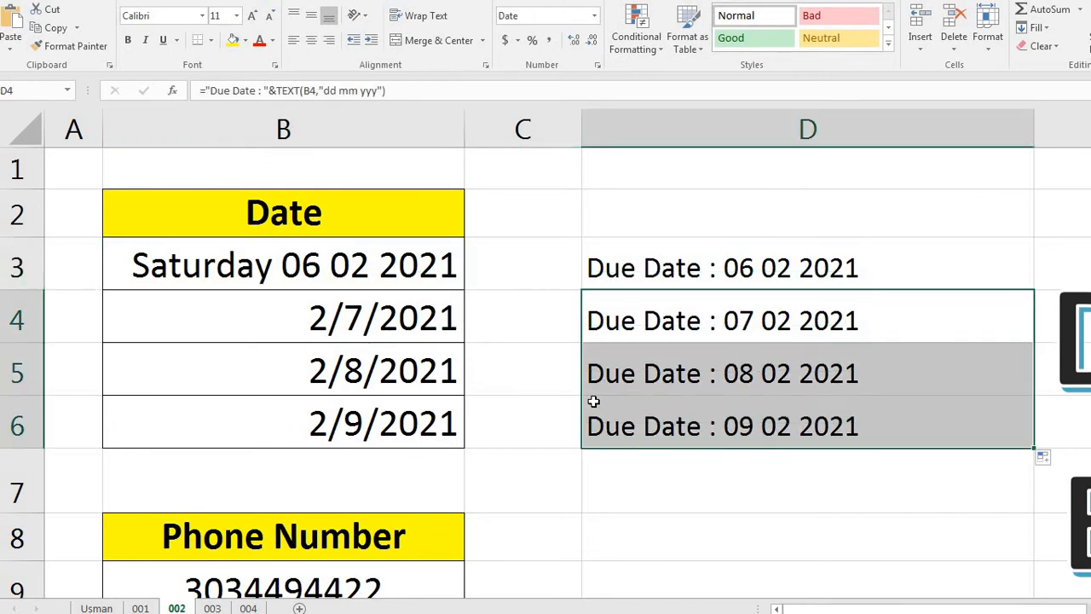
# Step: In D9, start a formula with the label "Phone No : " followed by the & operator
pyautogui.scroll(-6, 592, 402)
pyautogui.scroll(5, 589, 383)
pyautogui.click(562, 447)
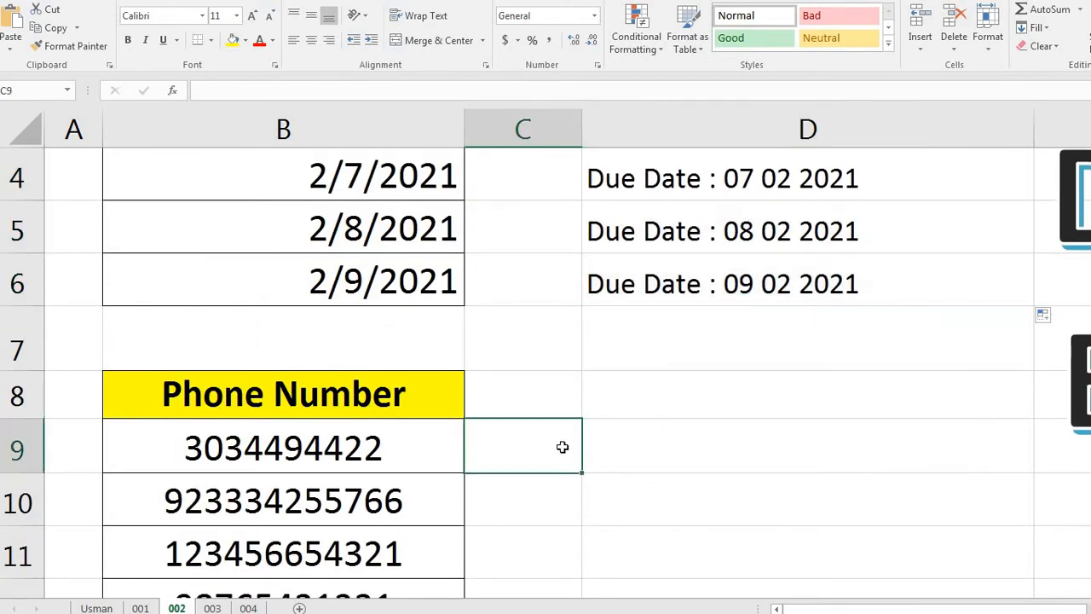
pyautogui.click(630, 458)
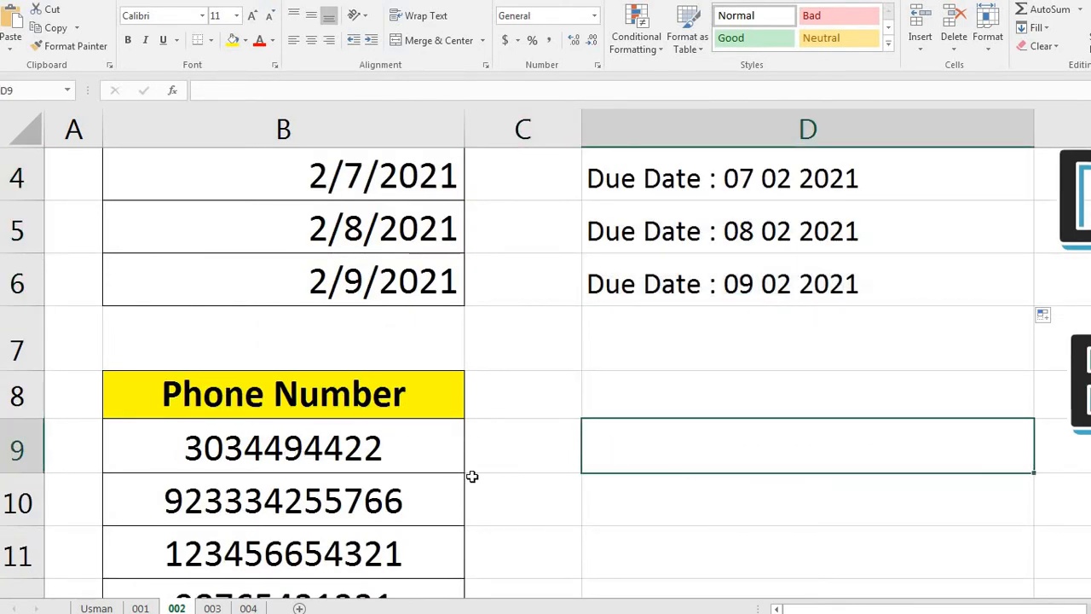
pyautogui.write('=')
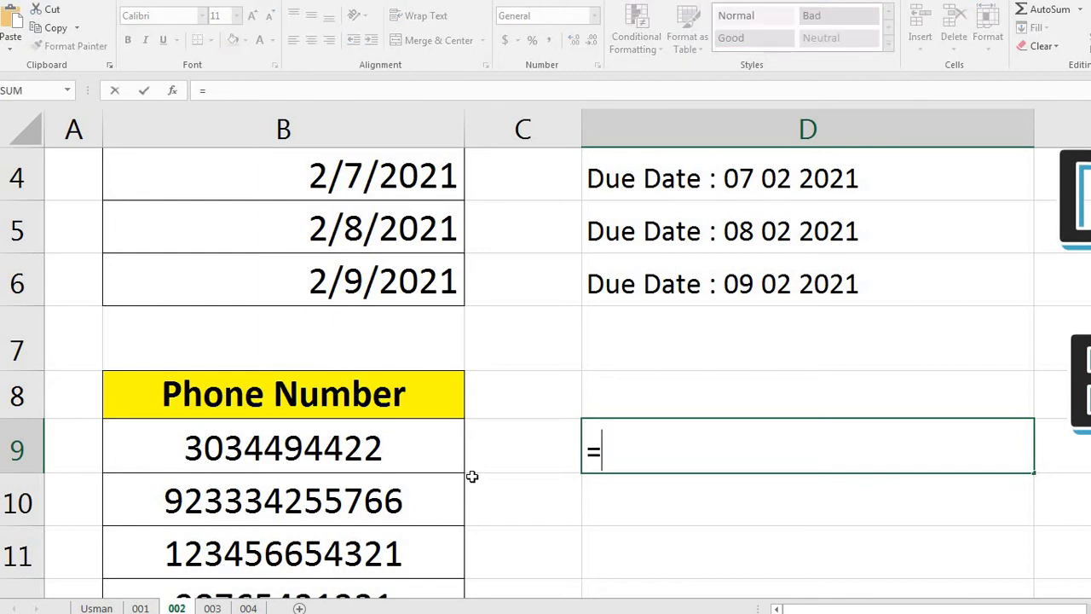
pyautogui.write('"P')
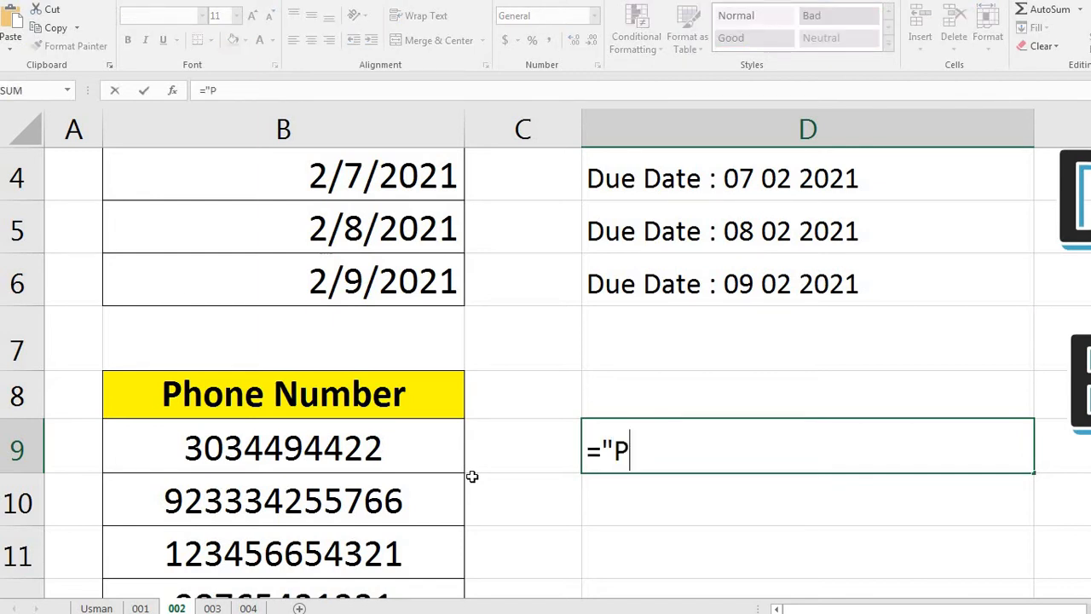
pyautogui.write('hone No')
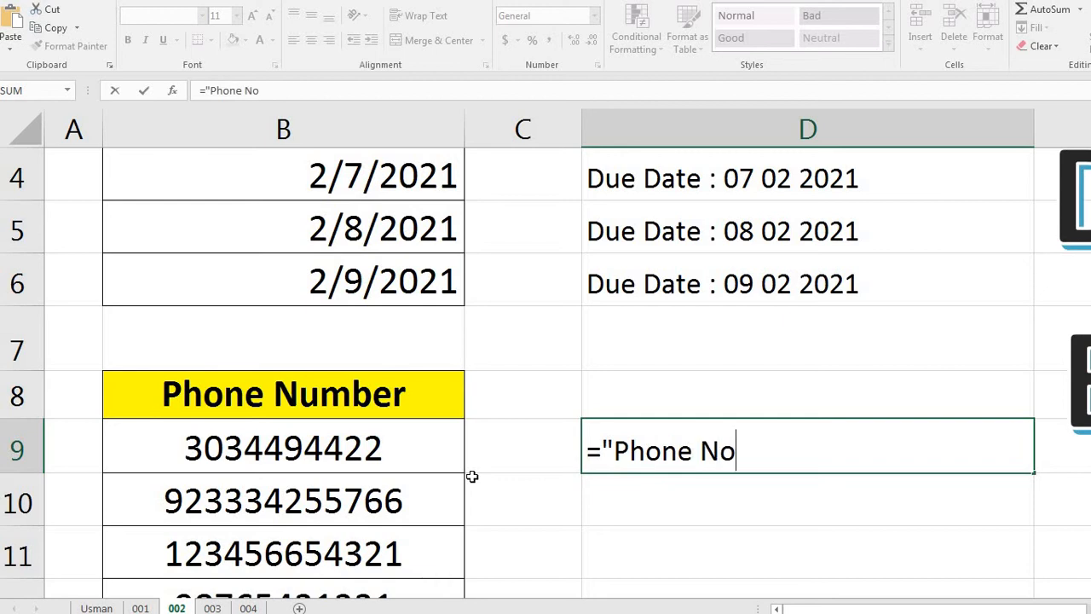
pyautogui.press('BackSpace')
pyautogui.write('o : "&')
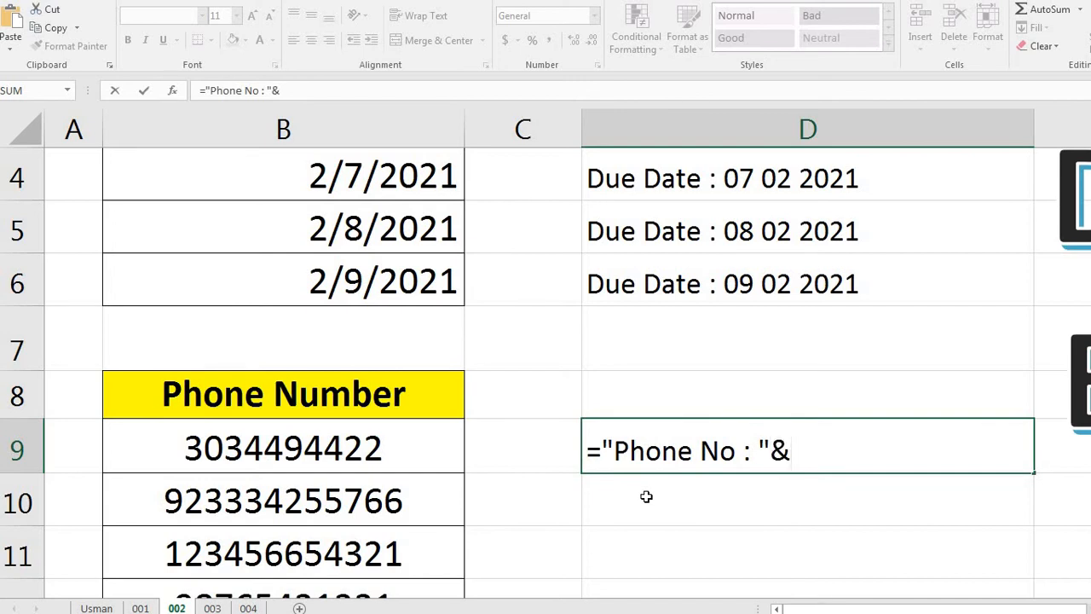
# Step: Complete D9's formula with TEXT(B9,"### ### ### ###") to format the phone number in B9
pyautogui.write('text')
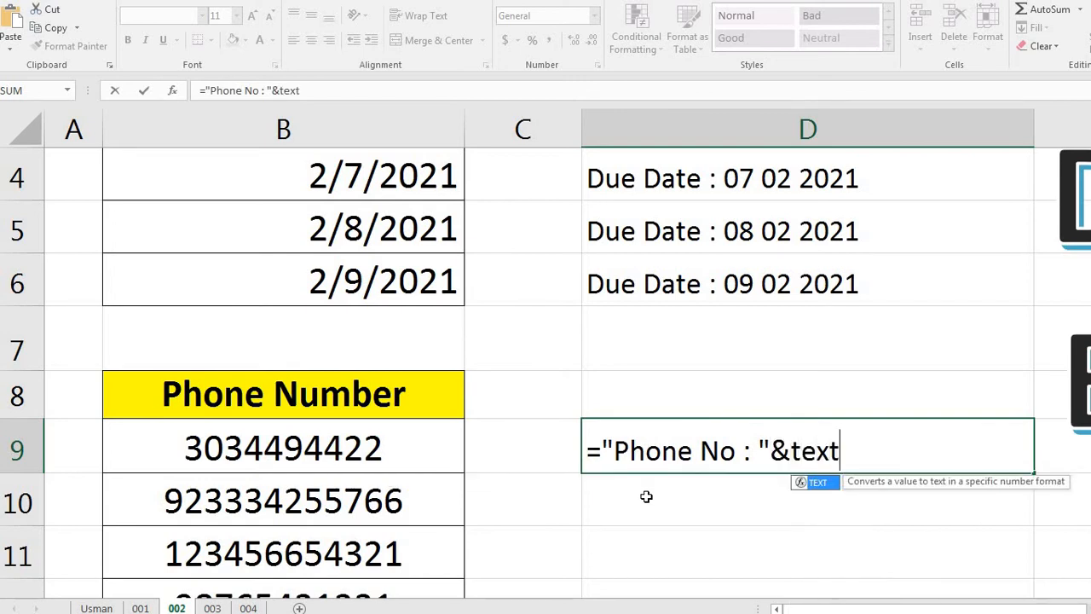
pyautogui.press('Tab')
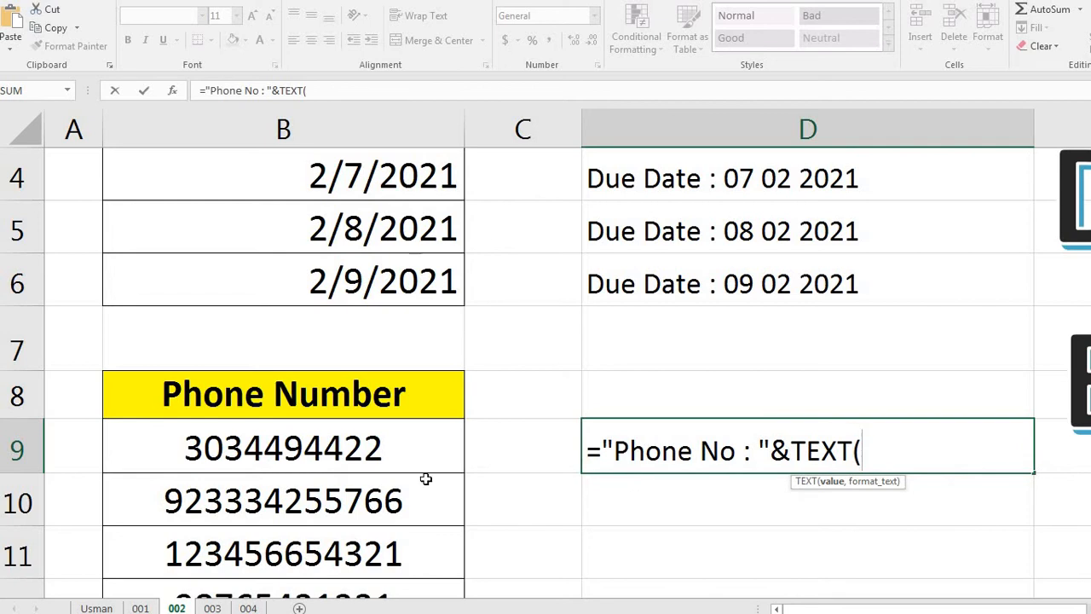
pyautogui.click(256, 453)
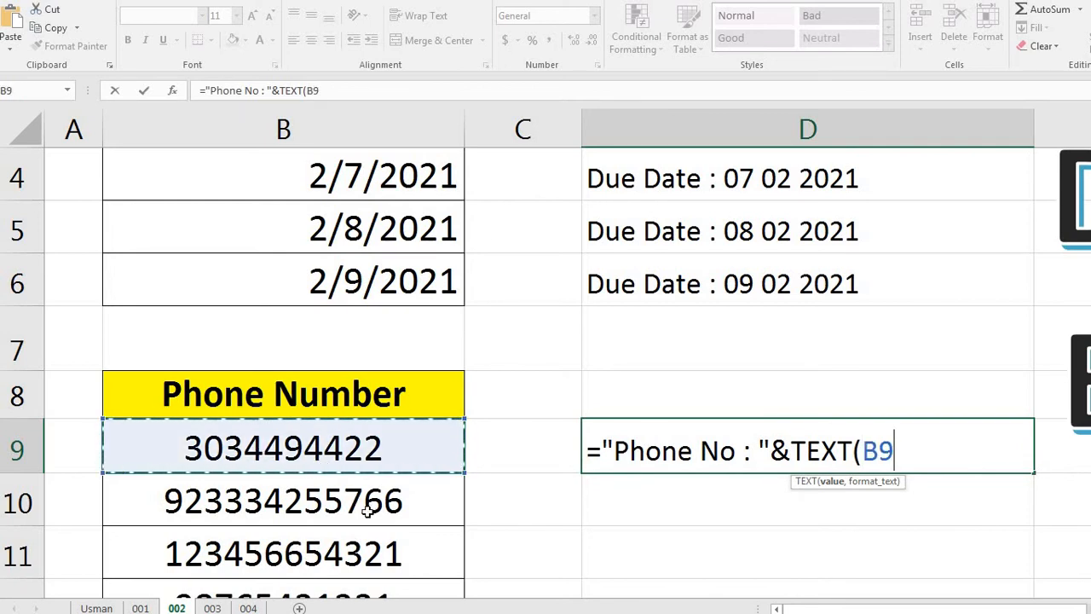
pyautogui.write(',')
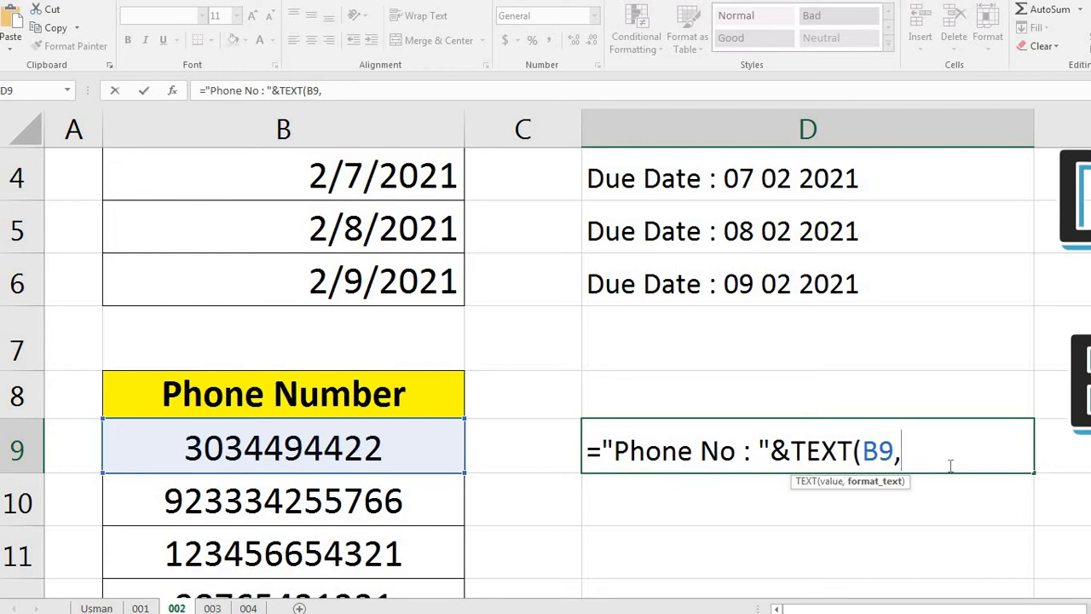
pyautogui.write('"### ###')
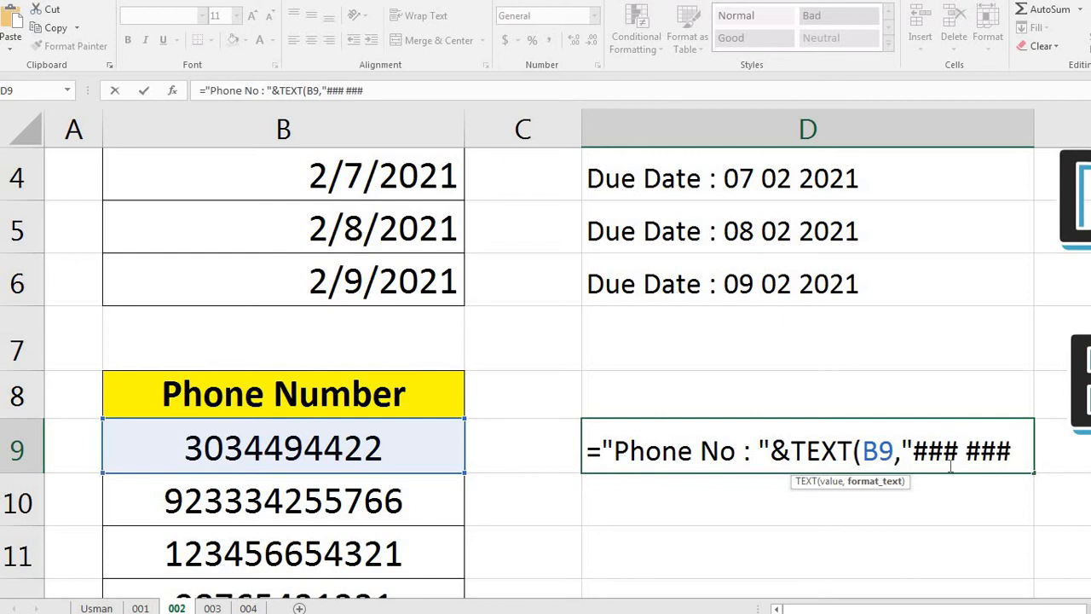
pyautogui.write(' ###')
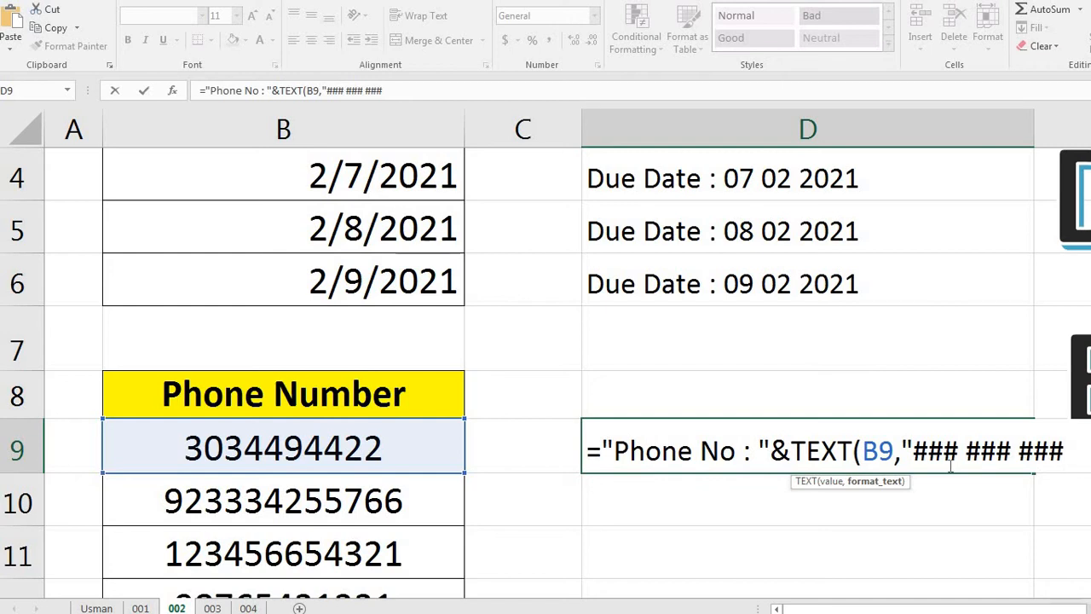
pyautogui.write('###"')
pyautogui.press('Return')
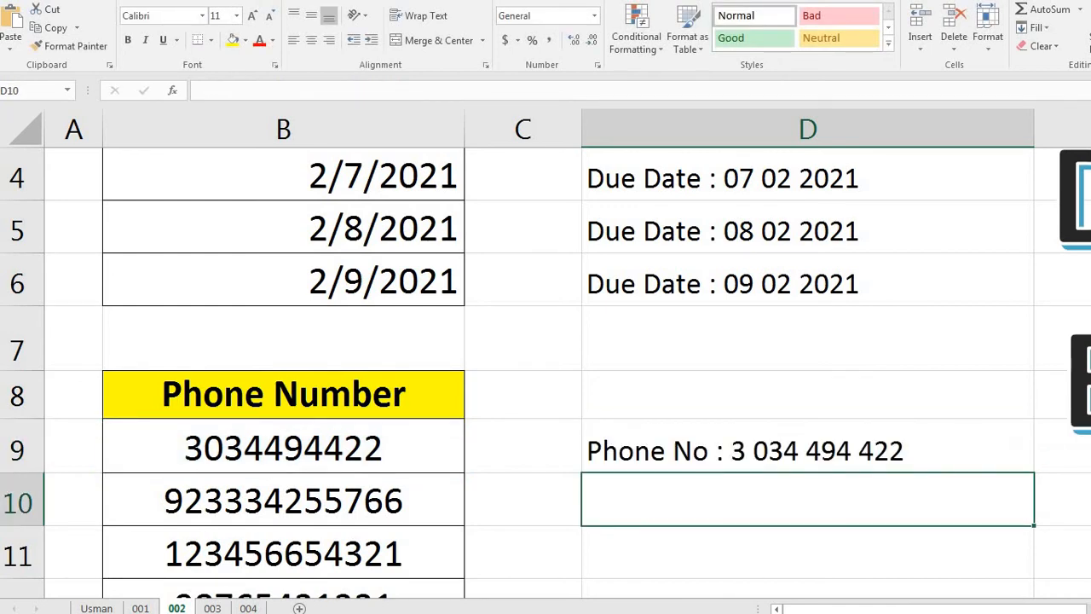
# Step: Remove the last two spaces from the TEXT format in D9, leaving "### #########"
pyautogui.click(695, 448)
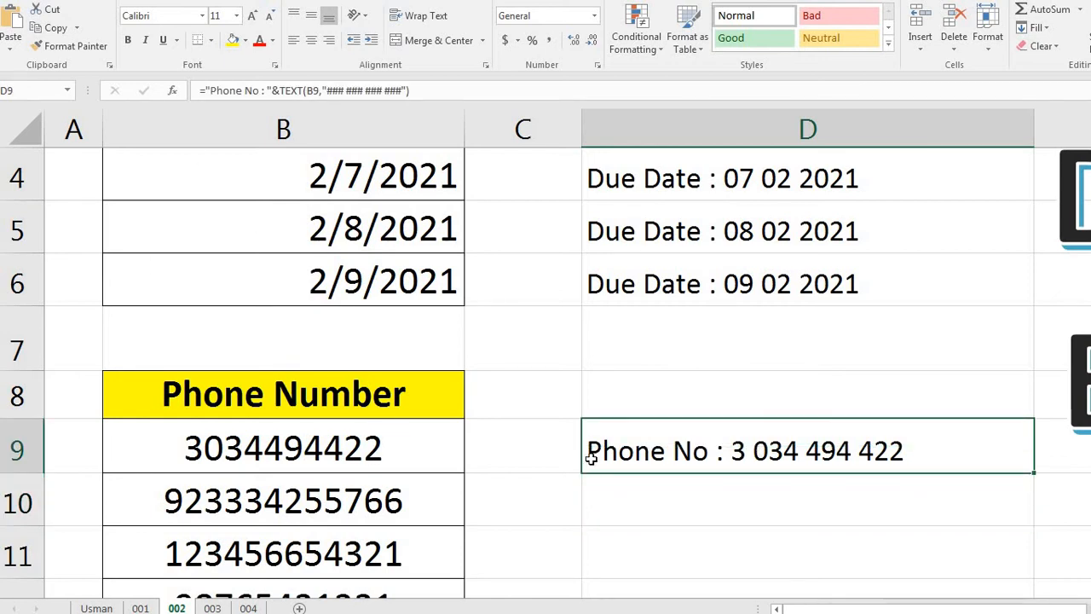
pyautogui.scroll(-1, 769, 384)
pyautogui.doubleClick(801, 290)
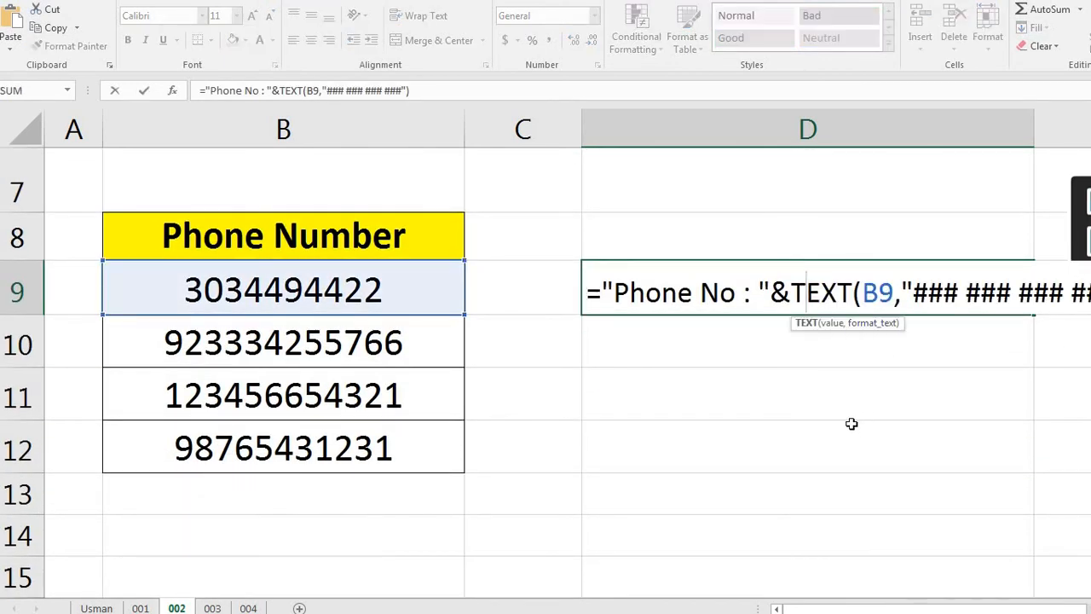
pyautogui.scroll(1, 827, 461)
pyautogui.scroll(1, 809, 486)
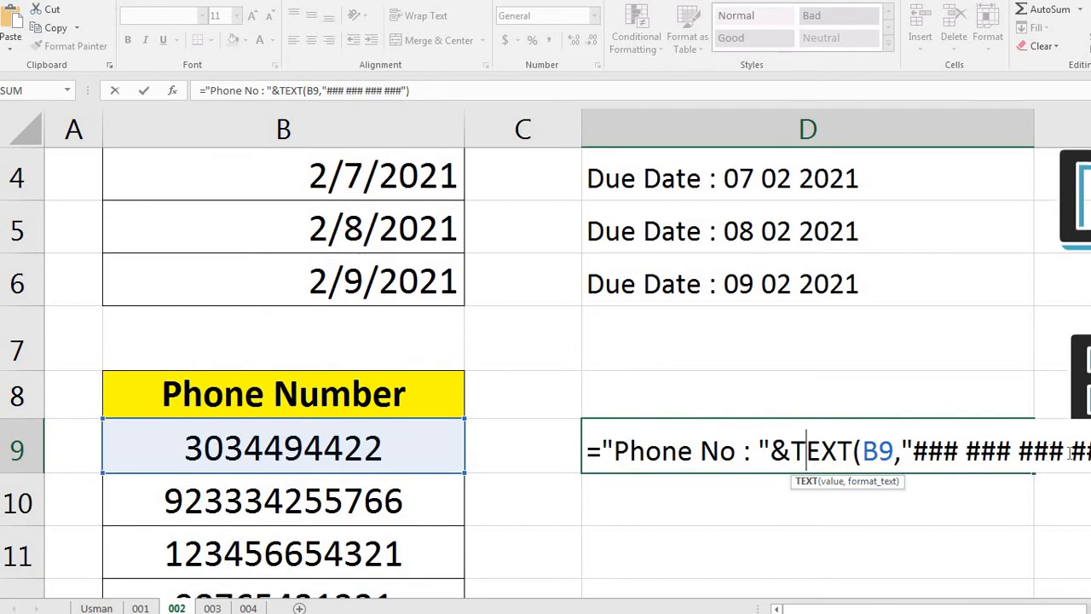
pyautogui.press('BackSpace')
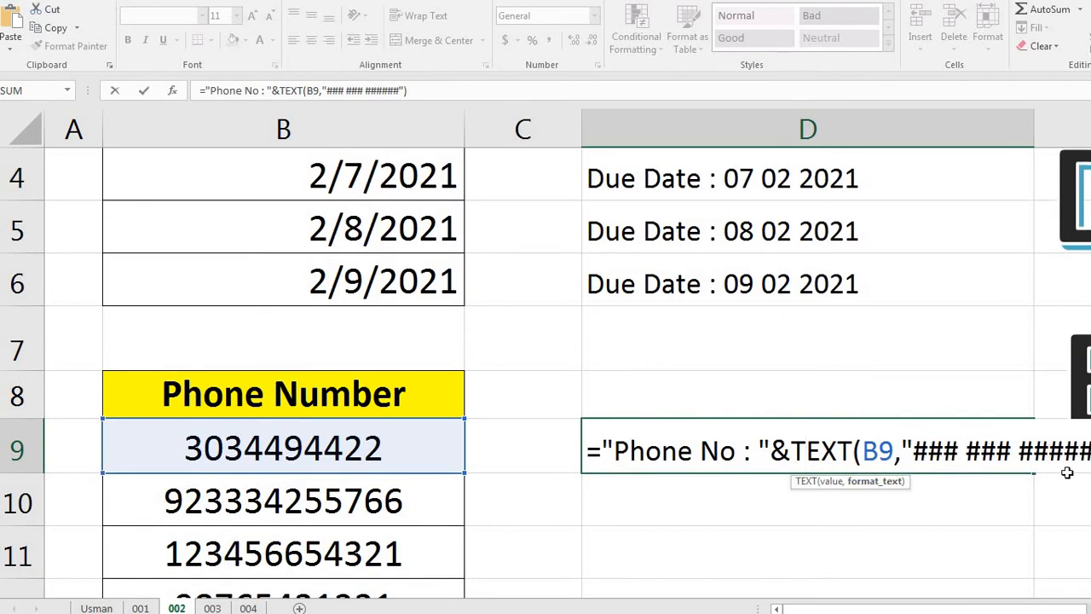
pyautogui.press('Left')
pyautogui.press('Left')
pyautogui.press('Left')
pyautogui.press('BackSpace')
pyautogui.press('Left')
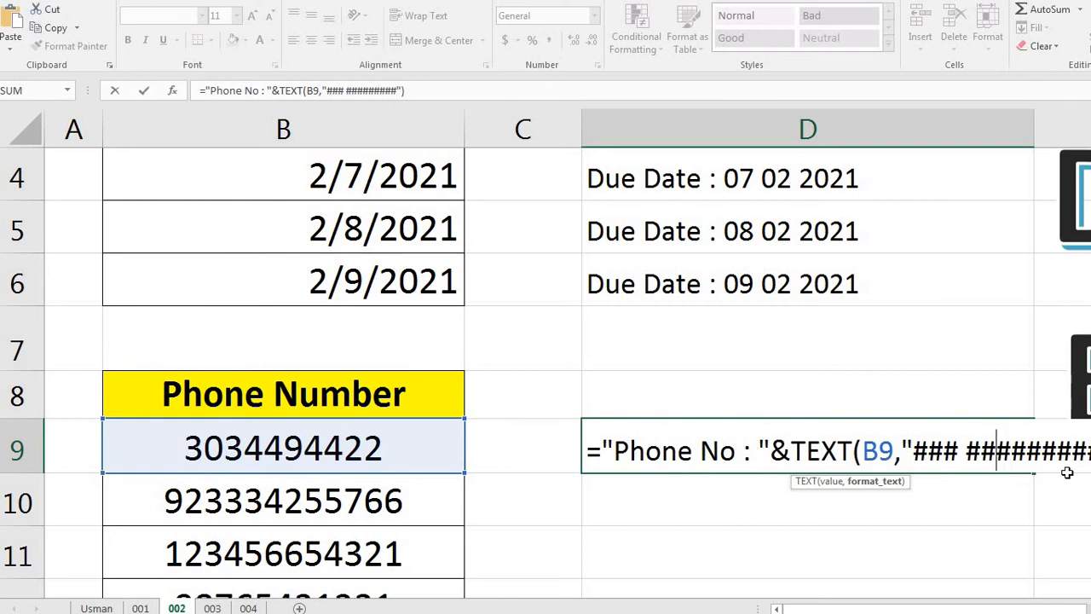
# Step: Rework the phone number format in D9 to "##(###)#######", with parentheses around the area code
pyautogui.press('BackSpace')
pyautogui.write(')')
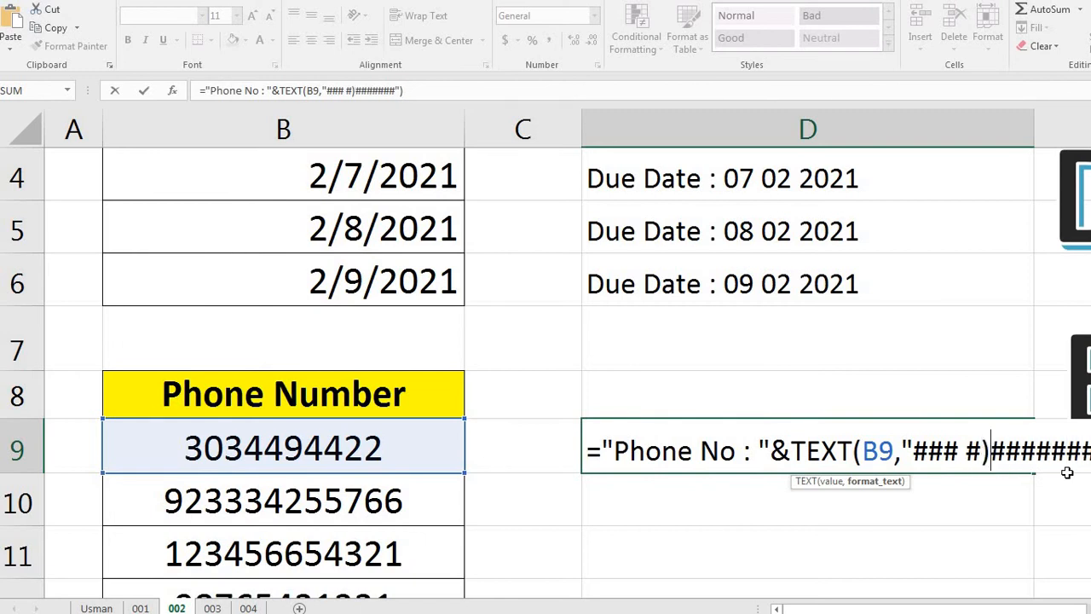
pyautogui.press('BackSpace')
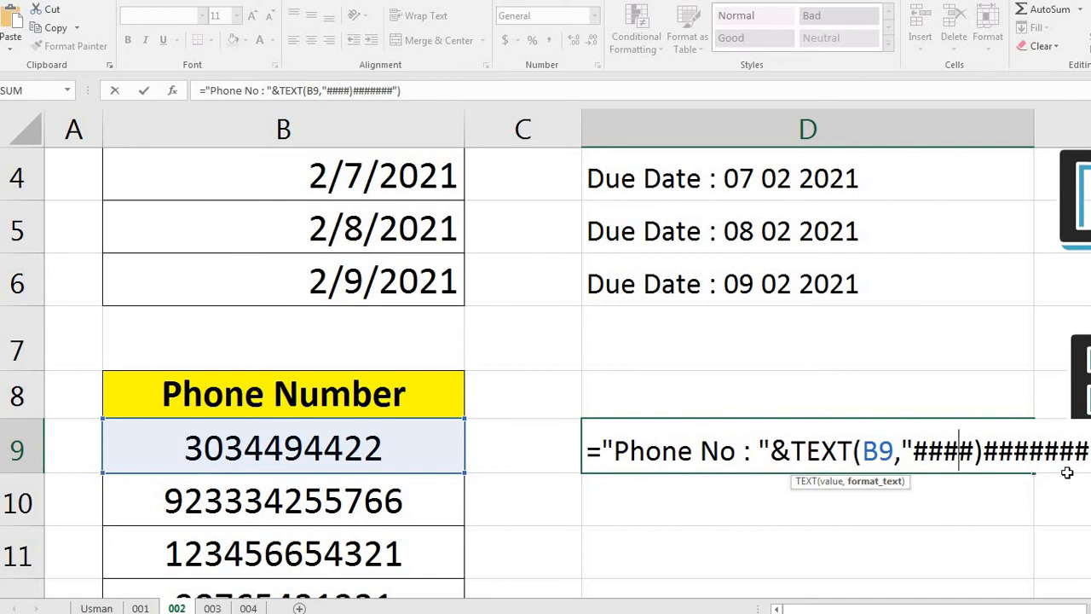
pyautogui.press('Left')
pyautogui.press('Left')
pyautogui.write('(')
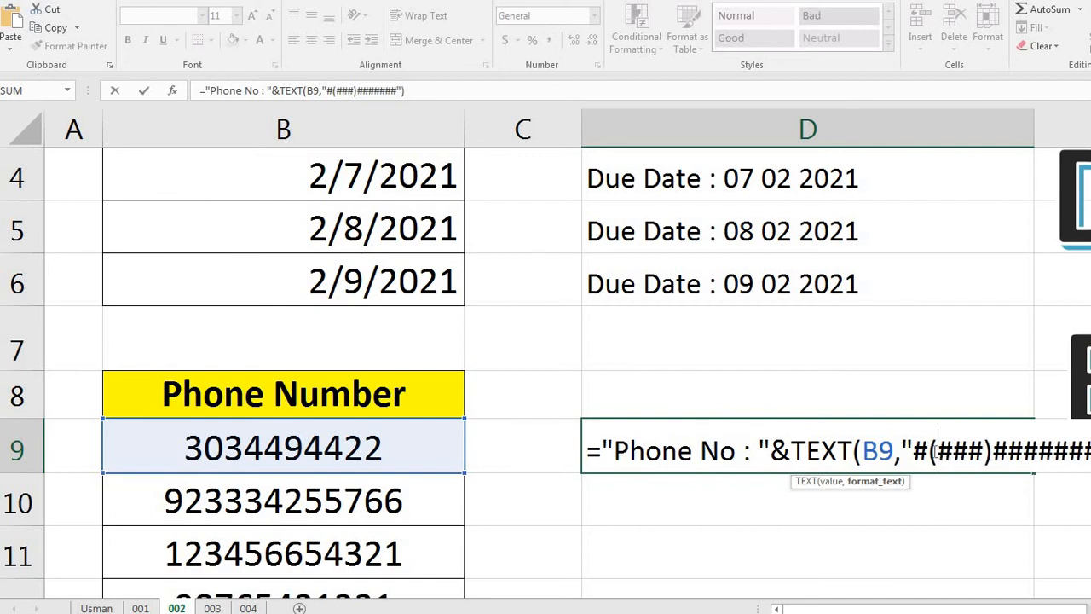
pyautogui.click(929, 450)
pyautogui.write('#')
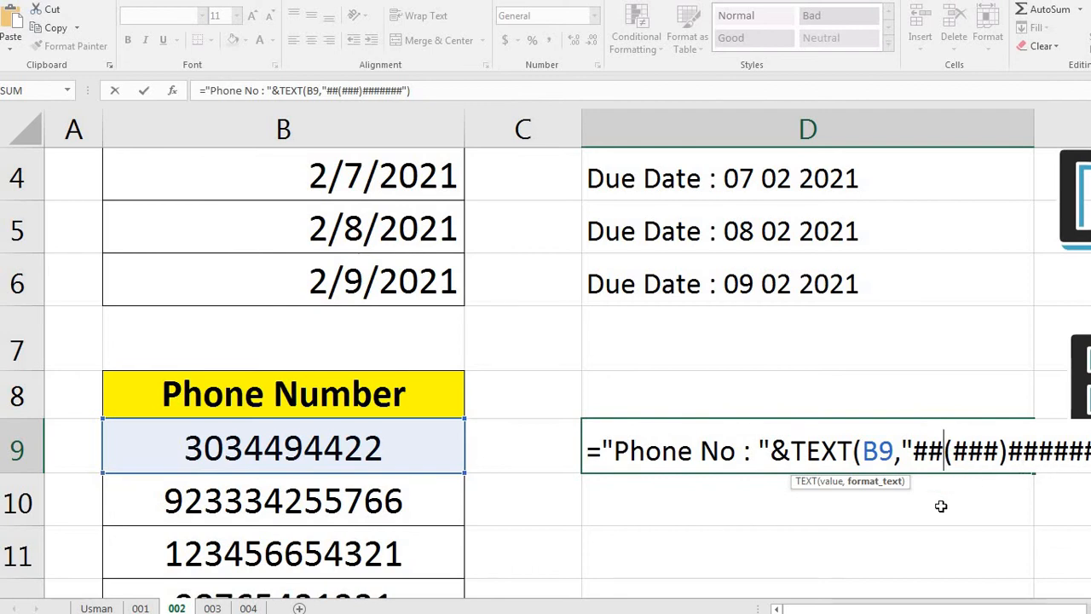
pyautogui.press('Return')
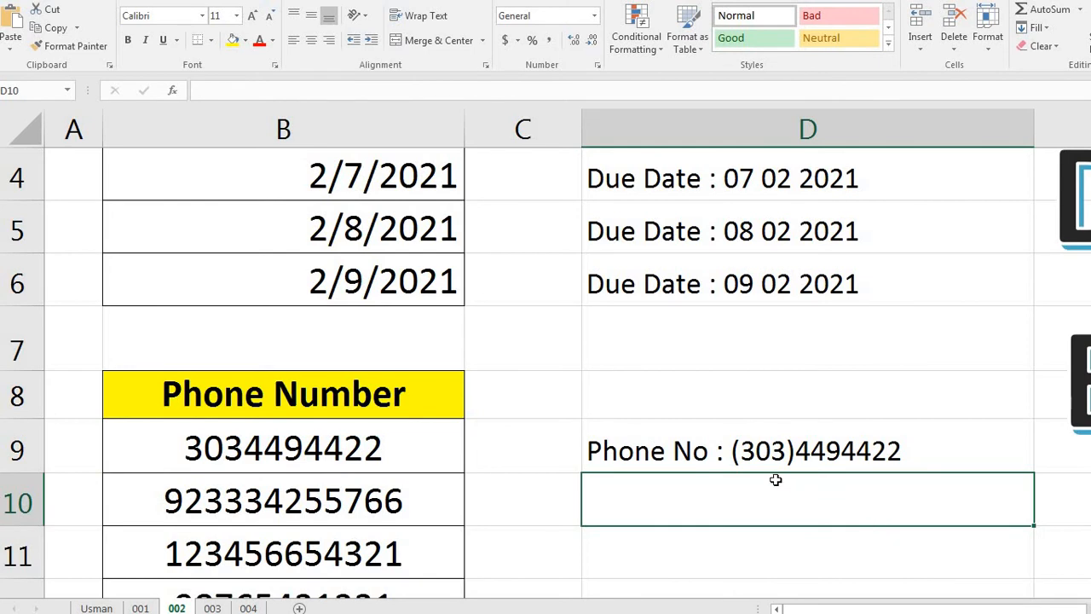
# Step: Fill the phone number formula in D9 down through D12
pyautogui.click(803, 456)
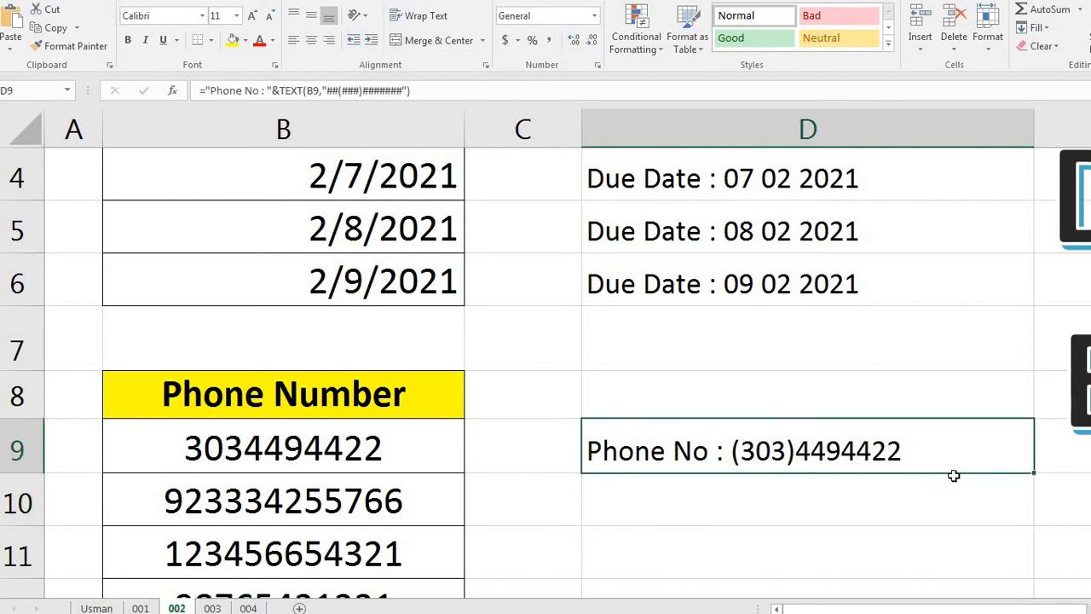
pyautogui.scroll(-2, 1006, 385)
pyautogui.scroll(1, 988, 354)
pyautogui.scroll(1, 988, 354)
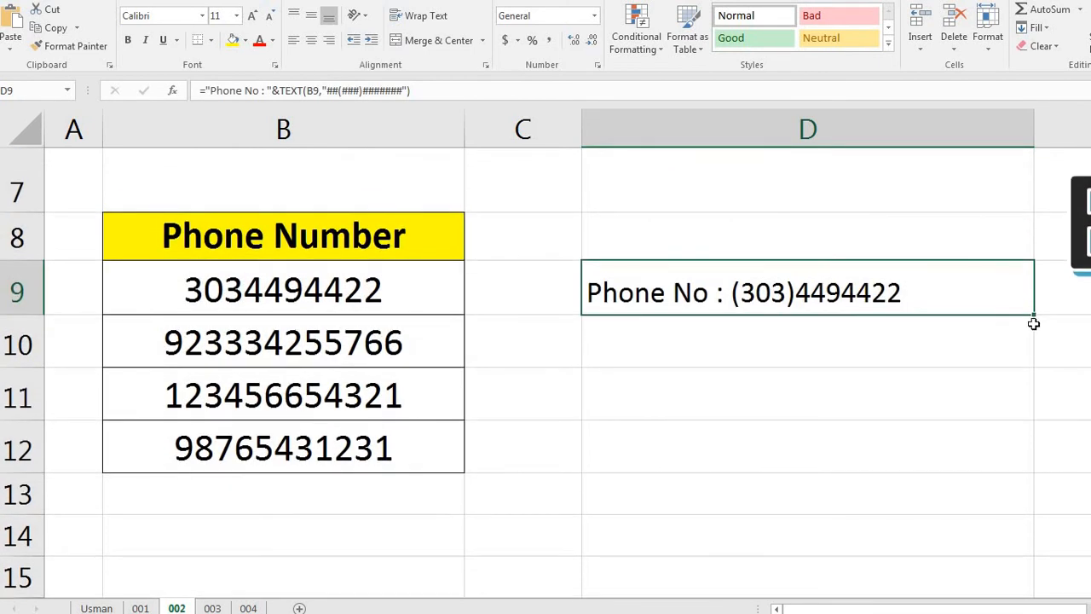
pyautogui.moveTo(1033, 316); pyautogui.dragTo(1002, 481)
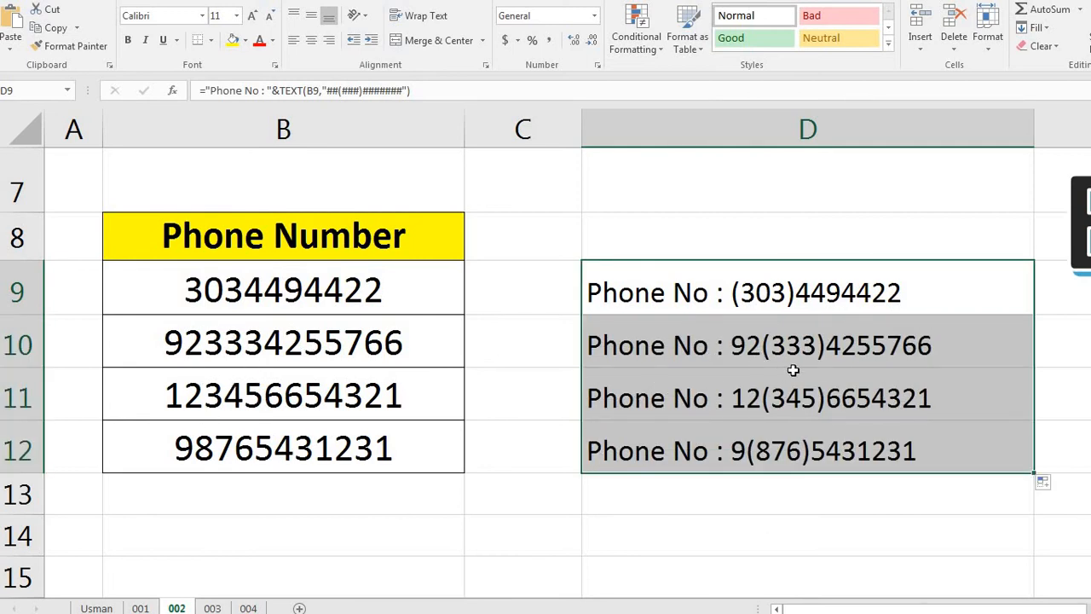
pyautogui.click(854, 352)
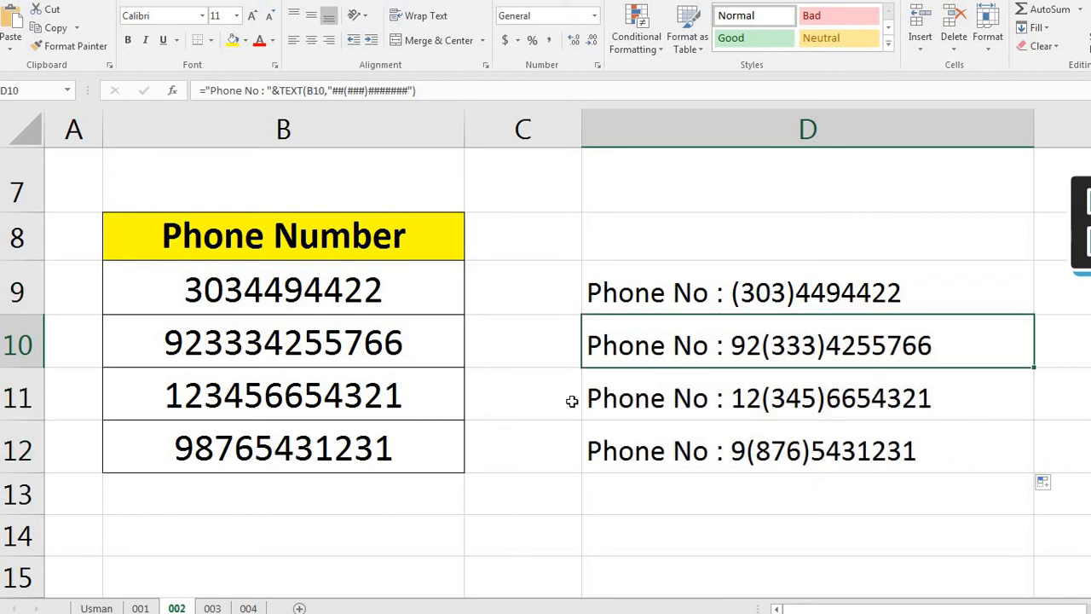
# Step: Switch to worksheet 003 with the Price list
pyautogui.click(544, 485)
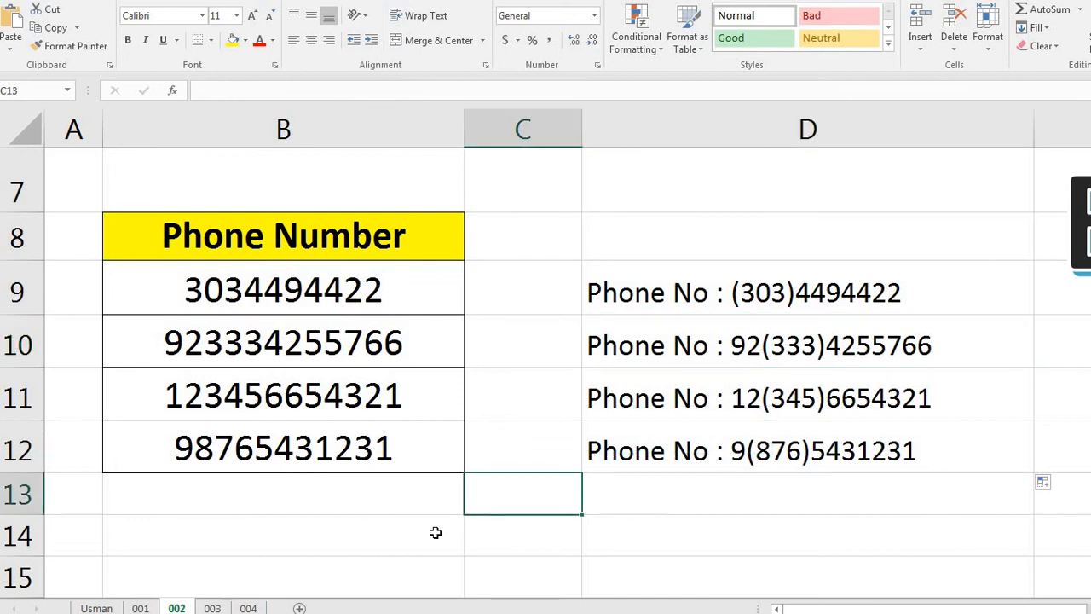
pyautogui.click(212, 608)
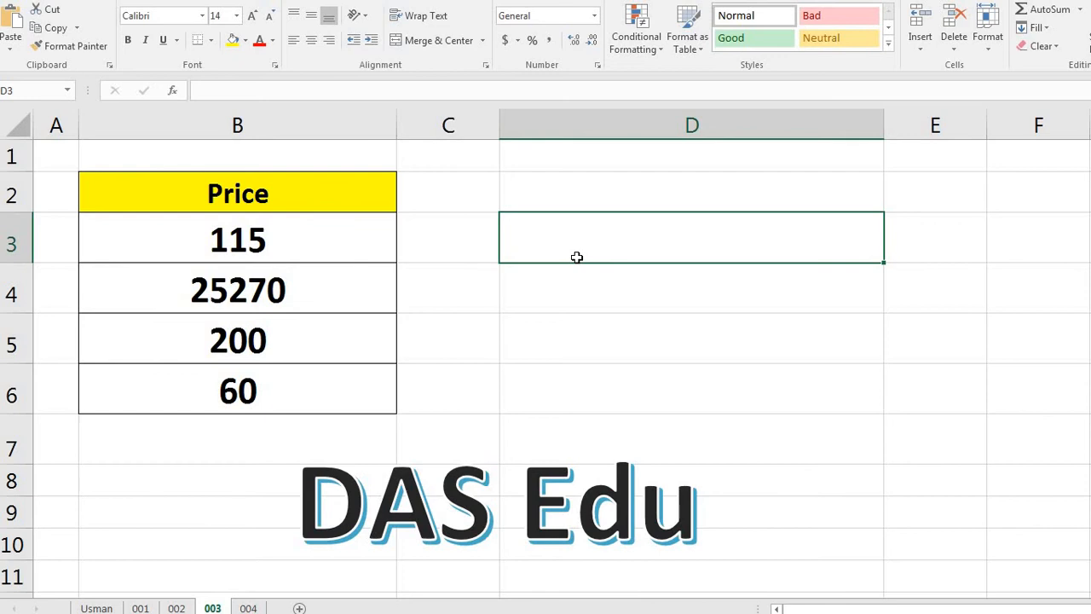
# Step: Start a formula in D3 with the text label "Total Price : "
pyautogui.write('T')
pyautogui.press('BackSpace')
pyautogui.write('=')
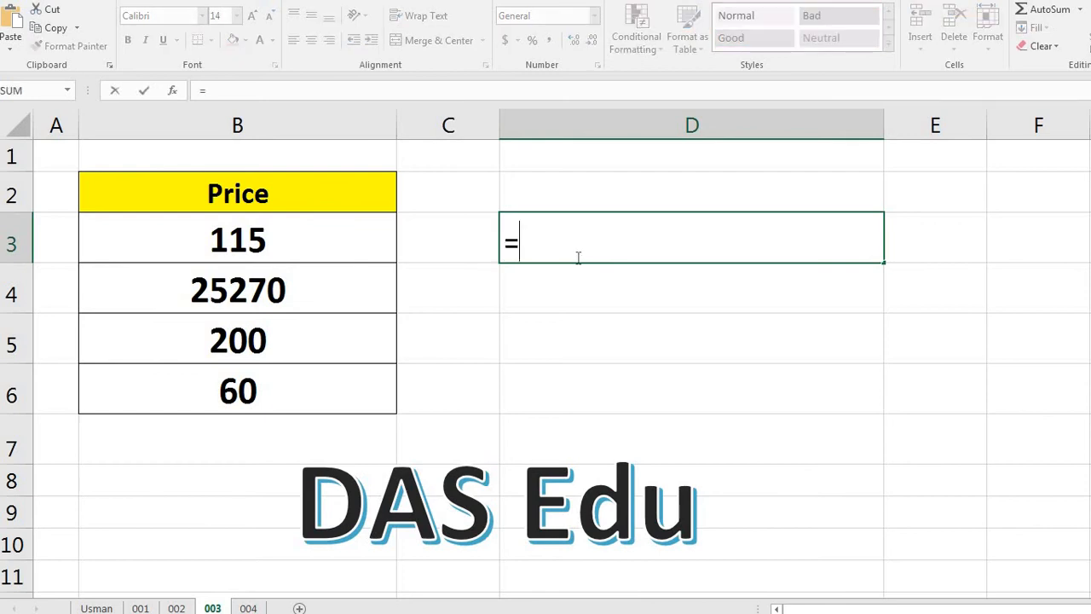
pyautogui.write('T')
pyautogui.press('BackSpace')
pyautogui.write('"Tota')
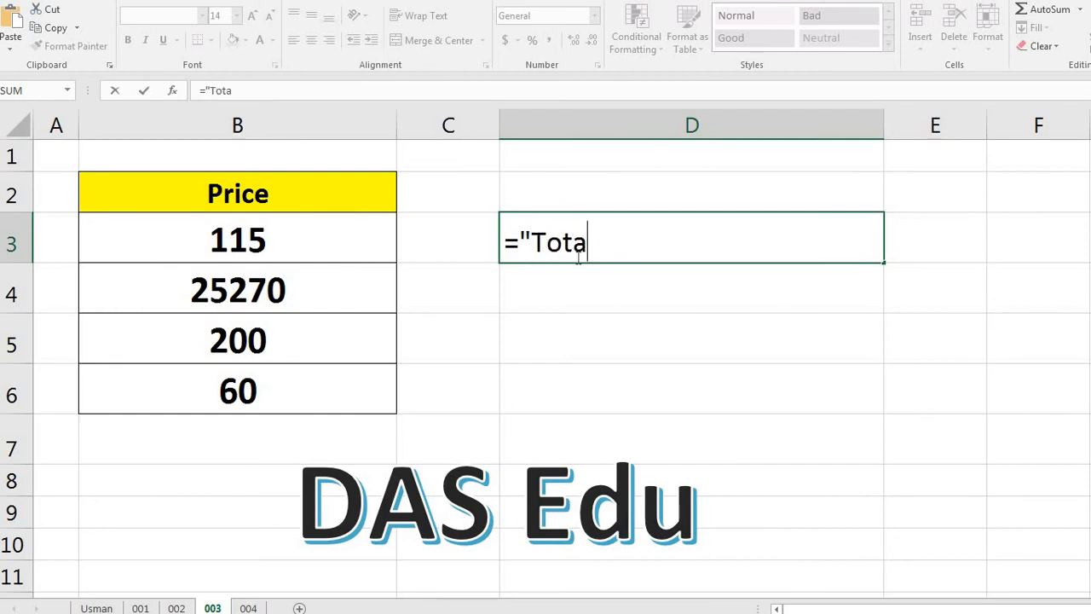
pyautogui.write('l Price ')
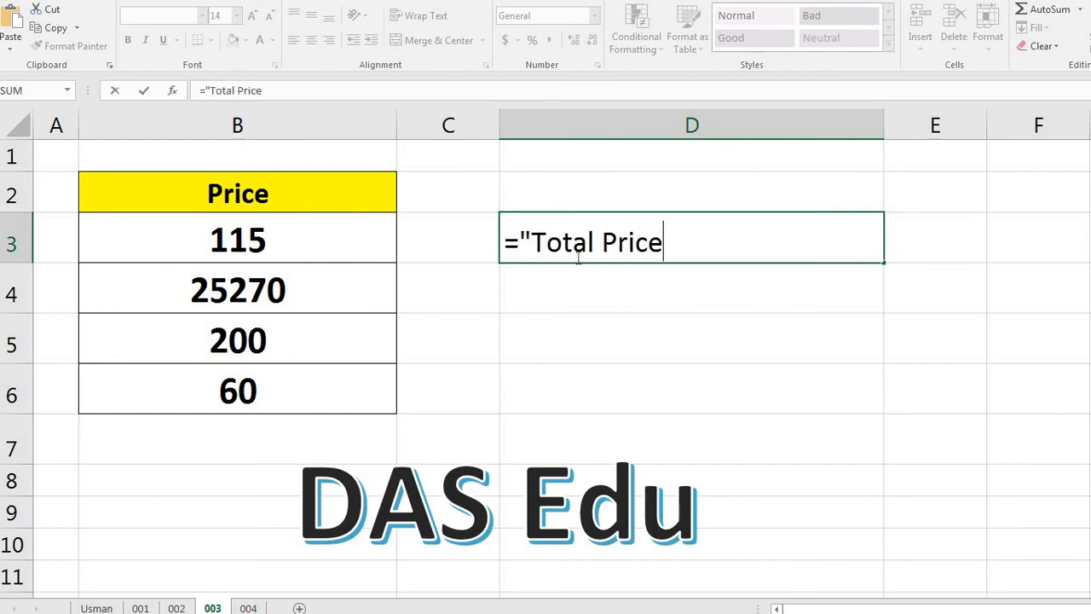
pyautogui.write(': "')
# Step: Append a TEXT function to the D3 label that formats the price in B3 as "###,###"
pyautogui.write('&Tex')
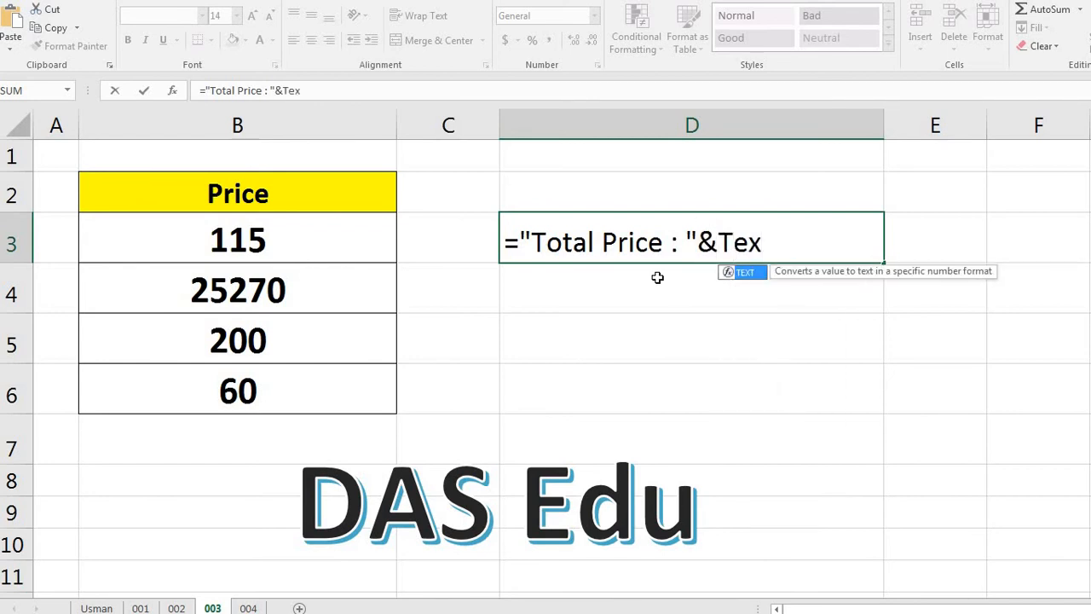
pyautogui.press('Tab')
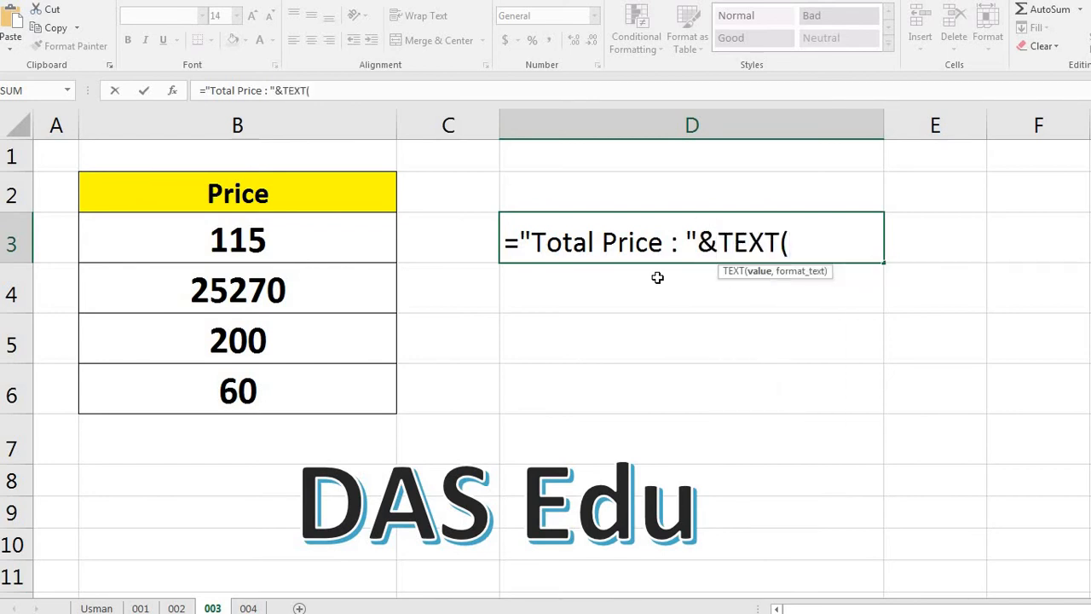
pyautogui.click(308, 242)
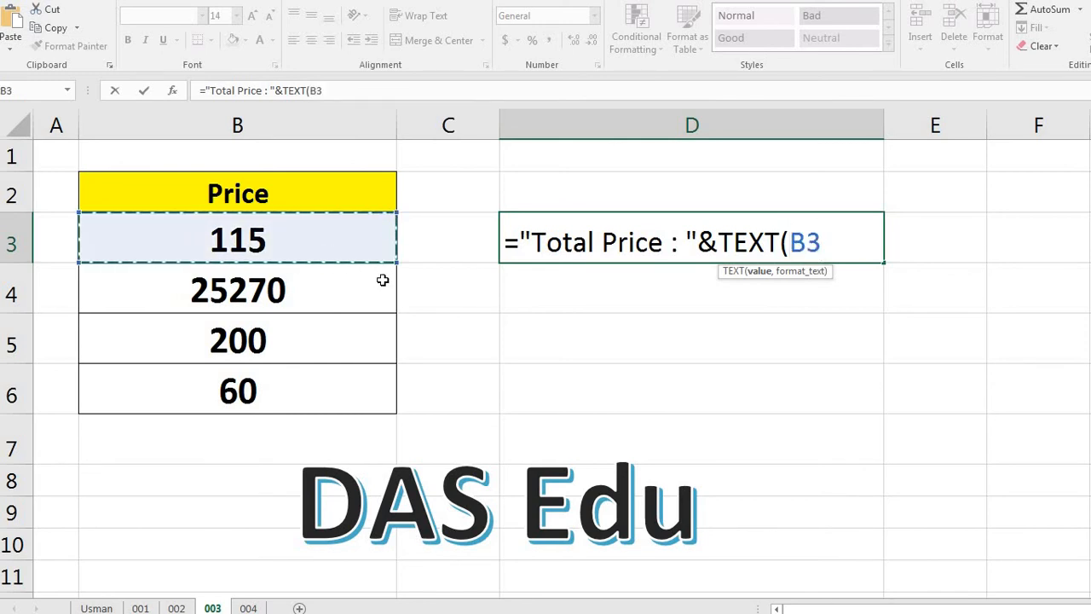
pyautogui.write(',')
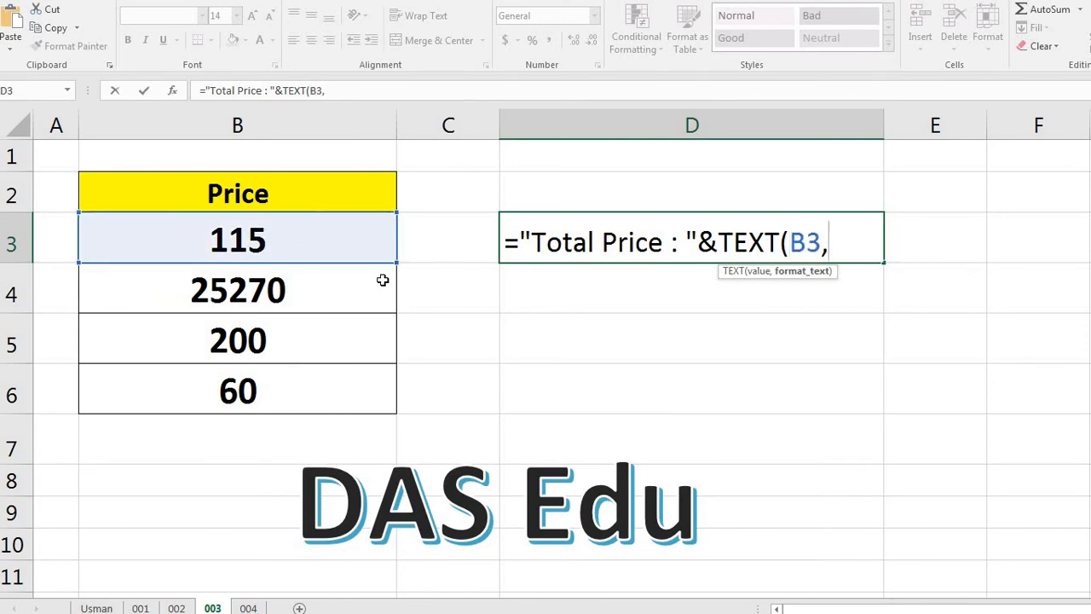
pyautogui.write('"###')
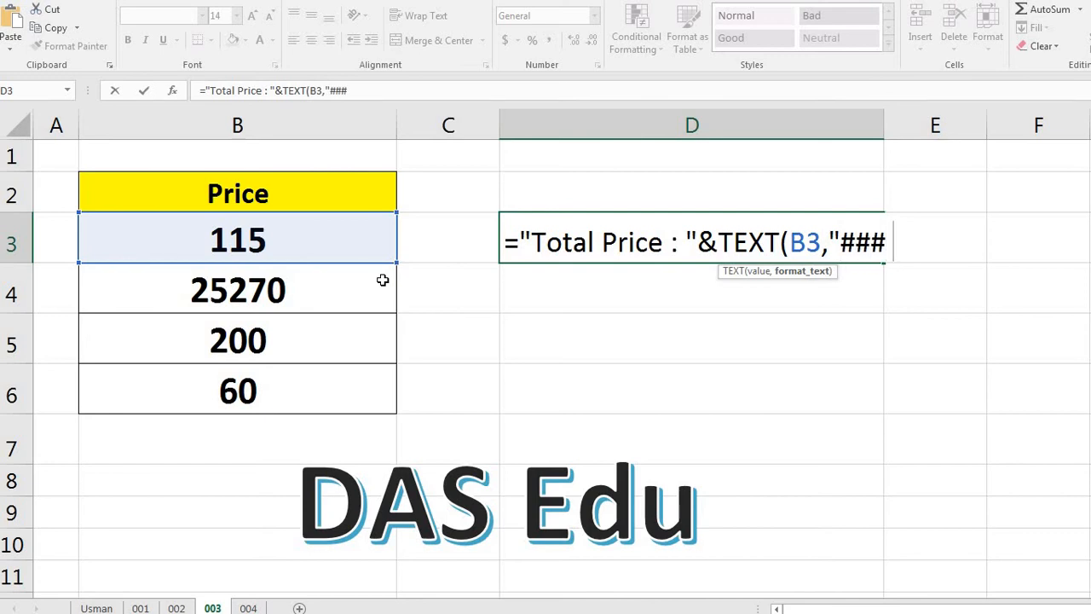
pyautogui.write(',###')
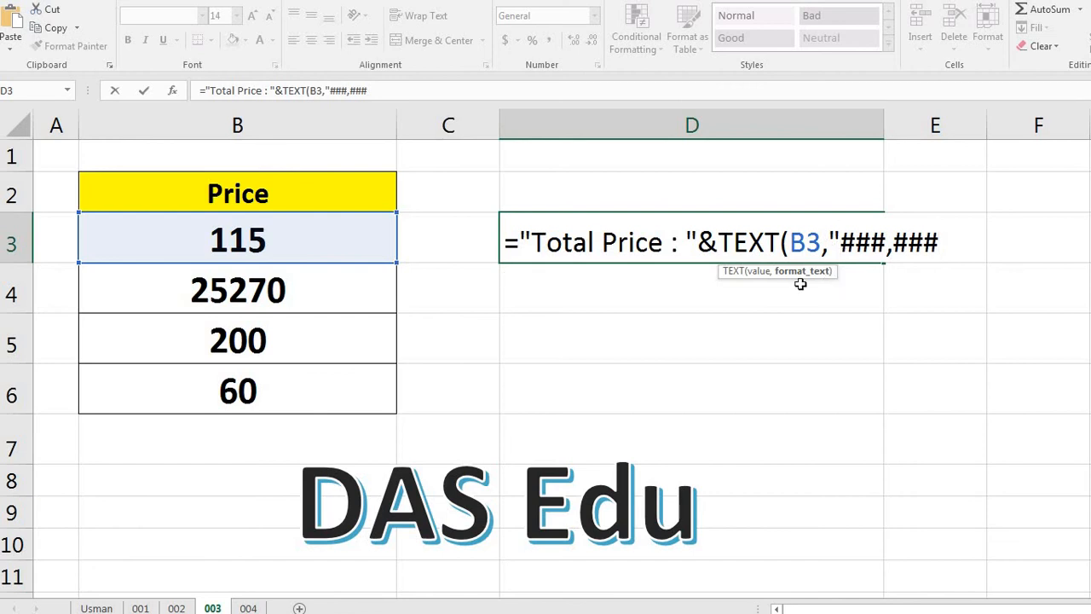
# Step: Prefix the number format in D3 with "PKR " and complete the formula as ="Total Price : "&TEXT(B3,"PKR ###,###")
pyautogui.press('Left')
pyautogui.press('Left')
pyautogui.press('Left')
pyautogui.press('Left')
pyautogui.press('Left')
pyautogui.press('Left')
pyautogui.press('Left')
pyautogui.write('PKR')
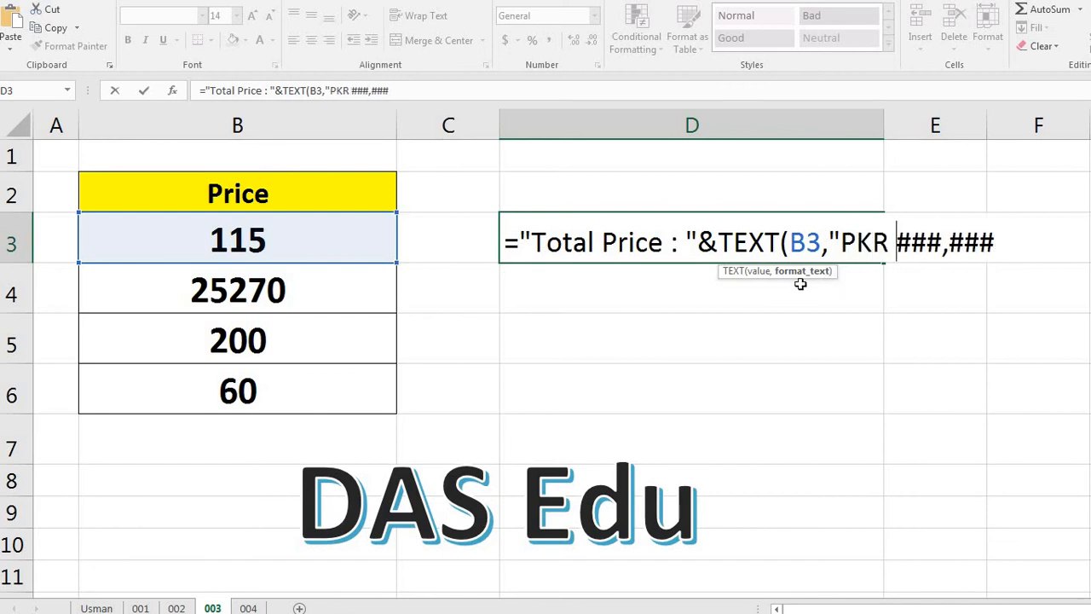
pyautogui.click(1000, 244)
pyautogui.write('")')
pyautogui.press('Return')
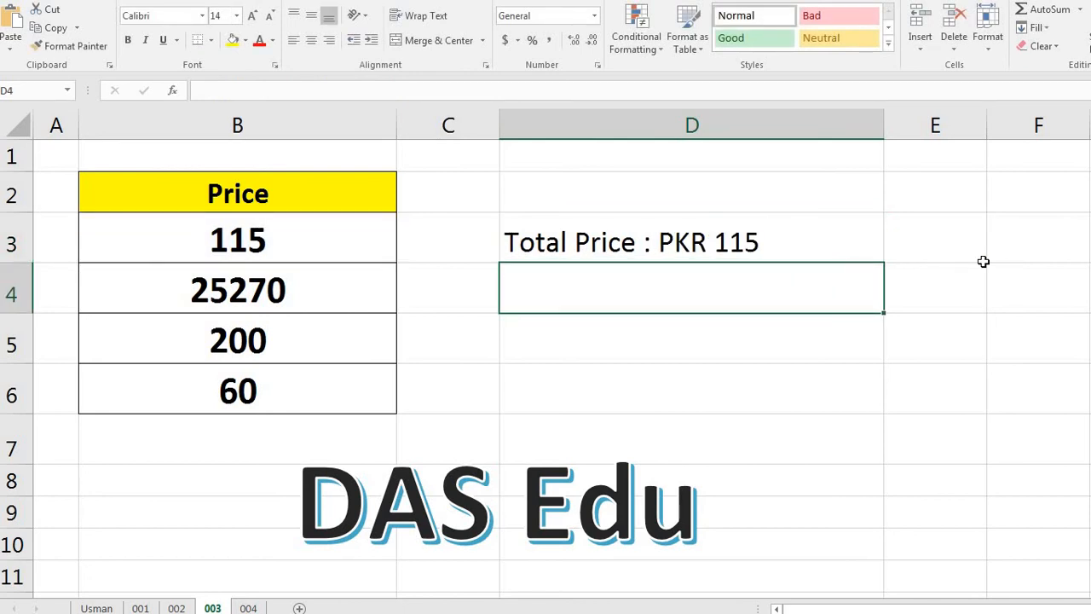
# Step: Fill the total price formula from D3 down through D6, and change the price in B5 to 500
pyautogui.click(649, 237)
pyautogui.moveTo(883, 266); pyautogui.dragTo(883, 410)
pyautogui.click(244, 247)
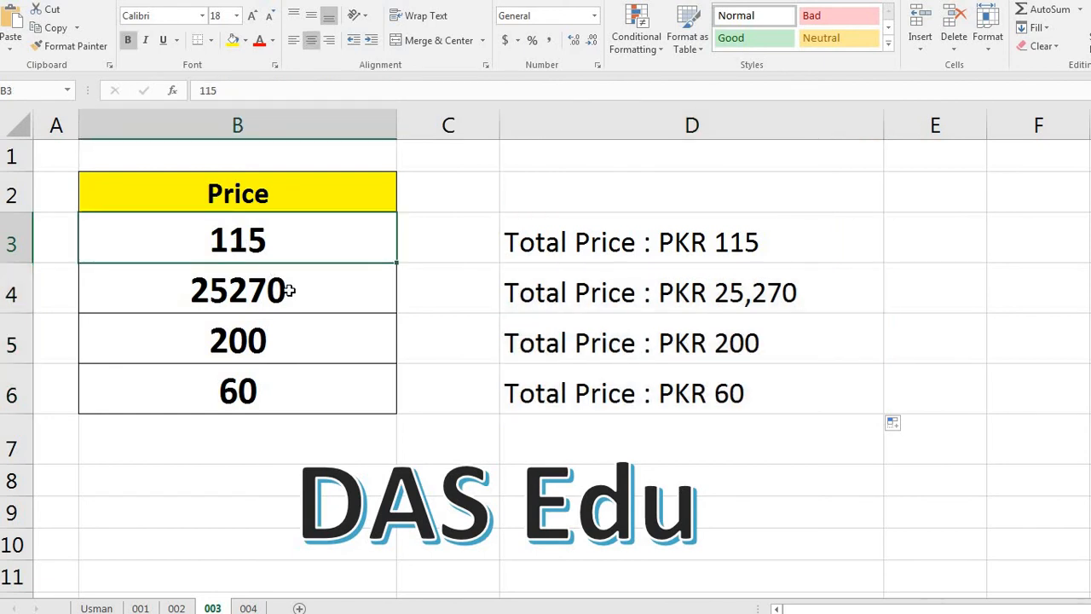
pyautogui.press('Down')
pyautogui.press('Down')
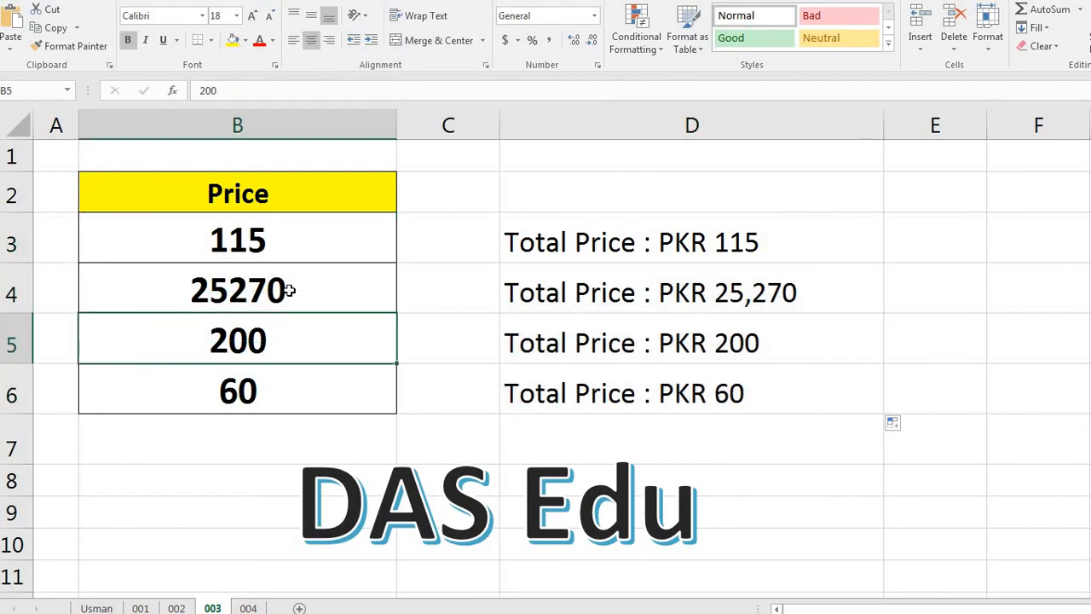
pyautogui.write('500')
pyautogui.press('Return')
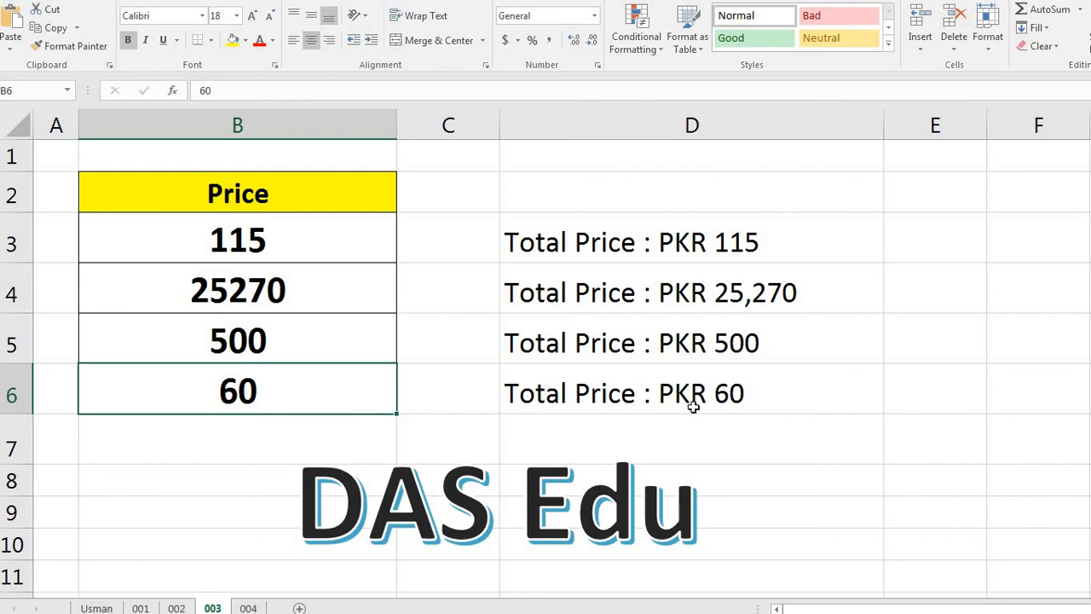
pyautogui.click(791, 412)
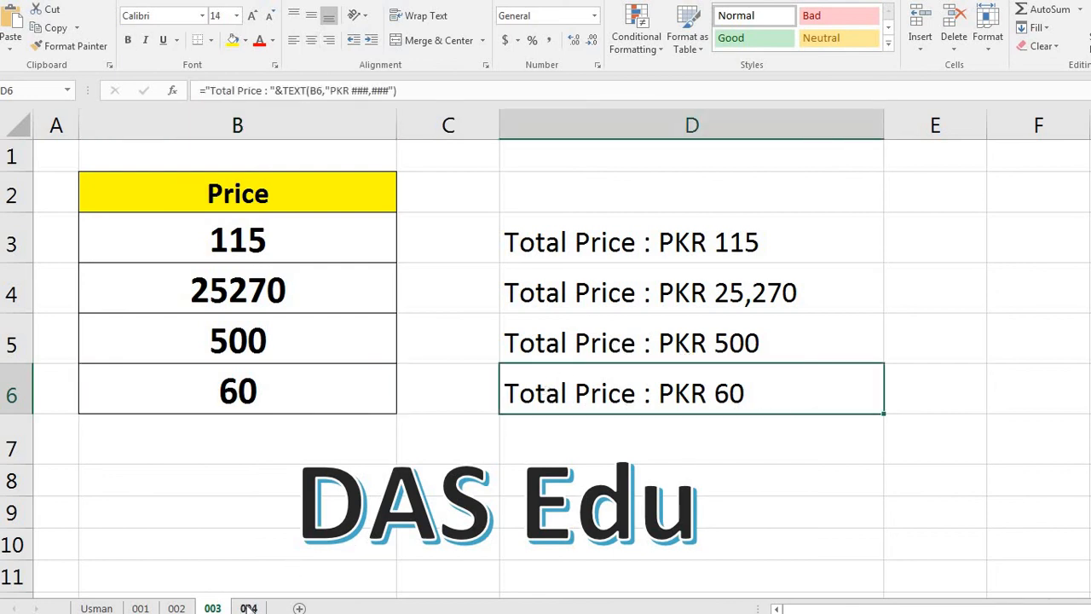
# Step: Switch to worksheet 004 and start a formula in F3 with the joined text label "Total Price Is : "
pyautogui.click(248, 608)
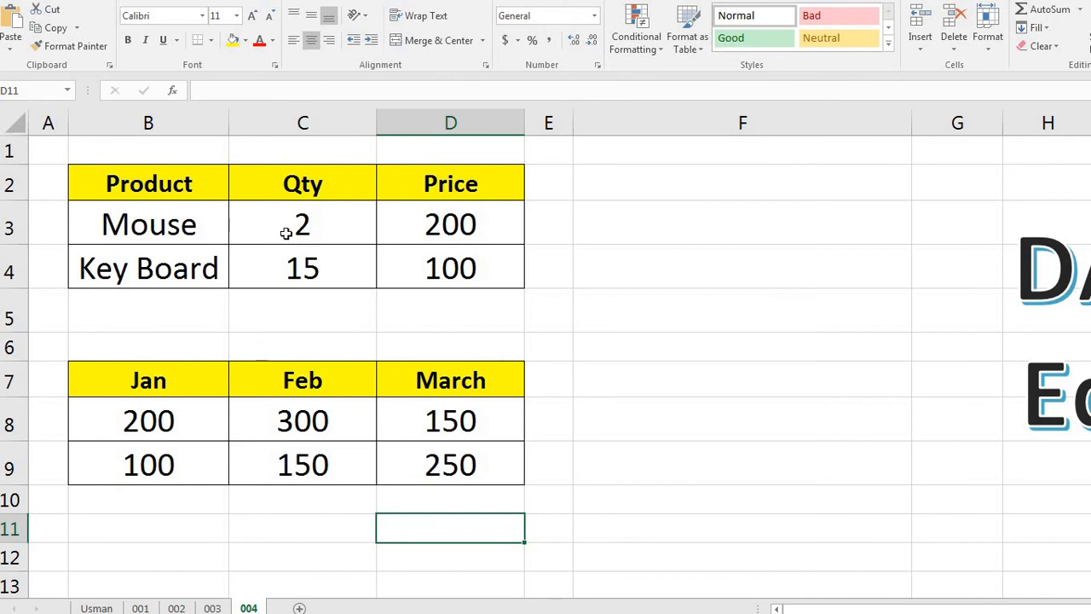
pyautogui.moveTo(286, 233); pyautogui.dragTo(433, 219)
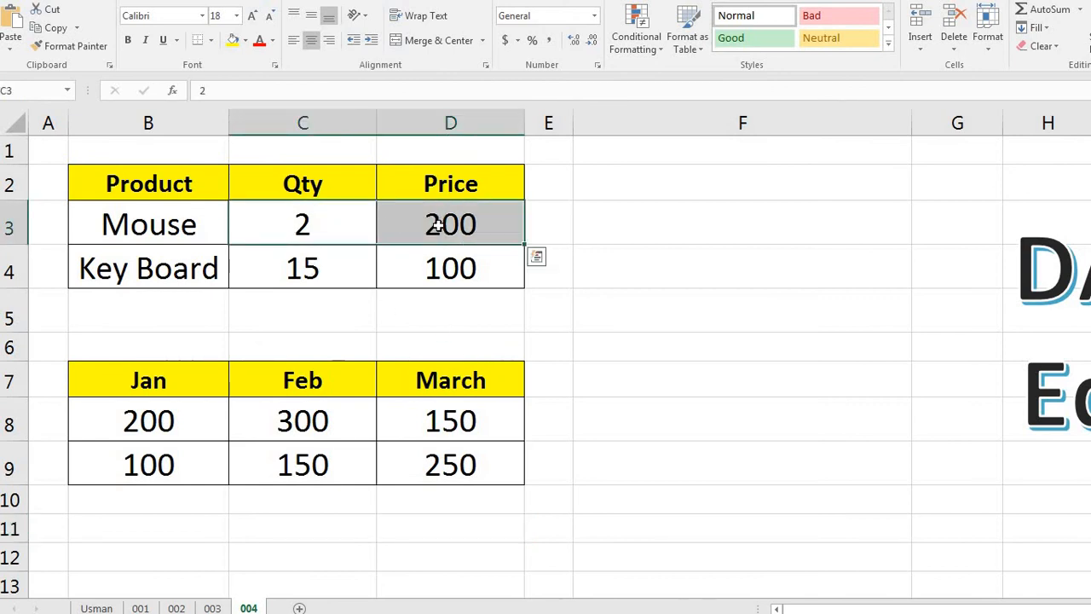
pyautogui.click(616, 233)
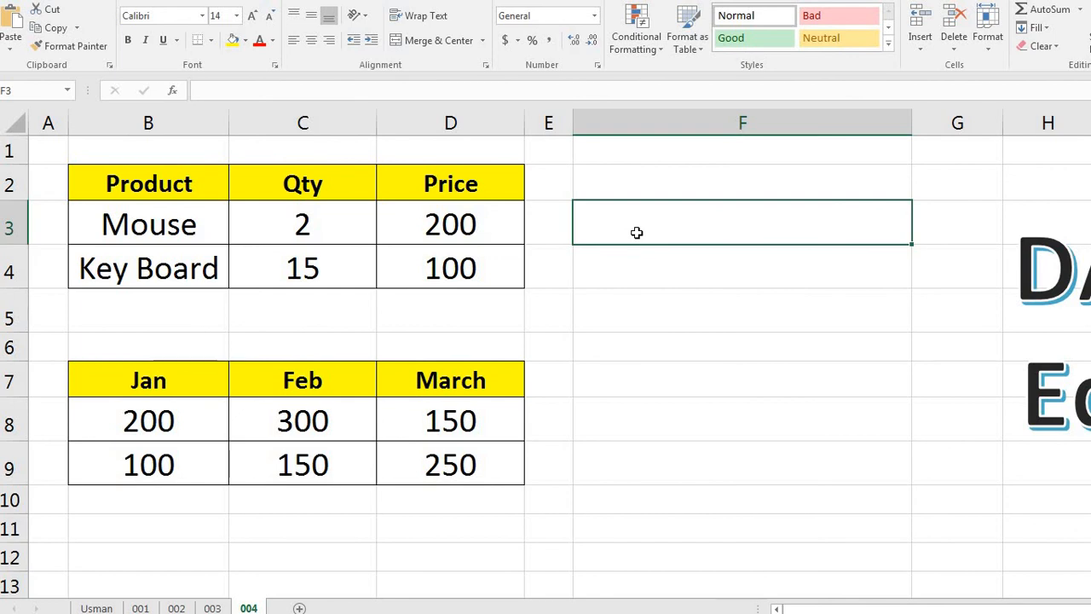
pyautogui.write('=')
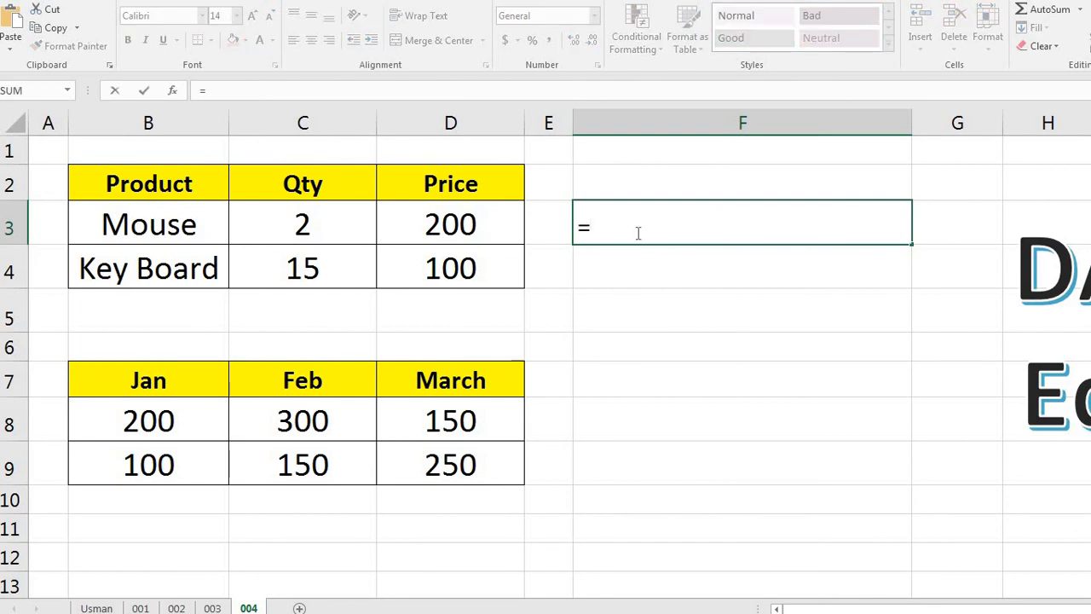
pyautogui.write('"Tota')
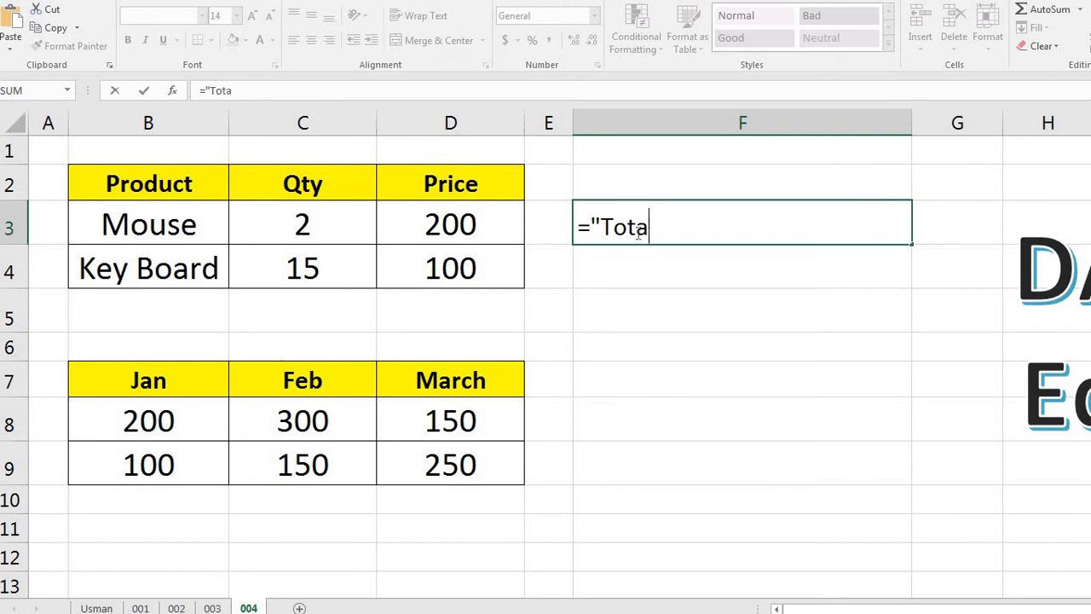
pyautogui.write('l Price')
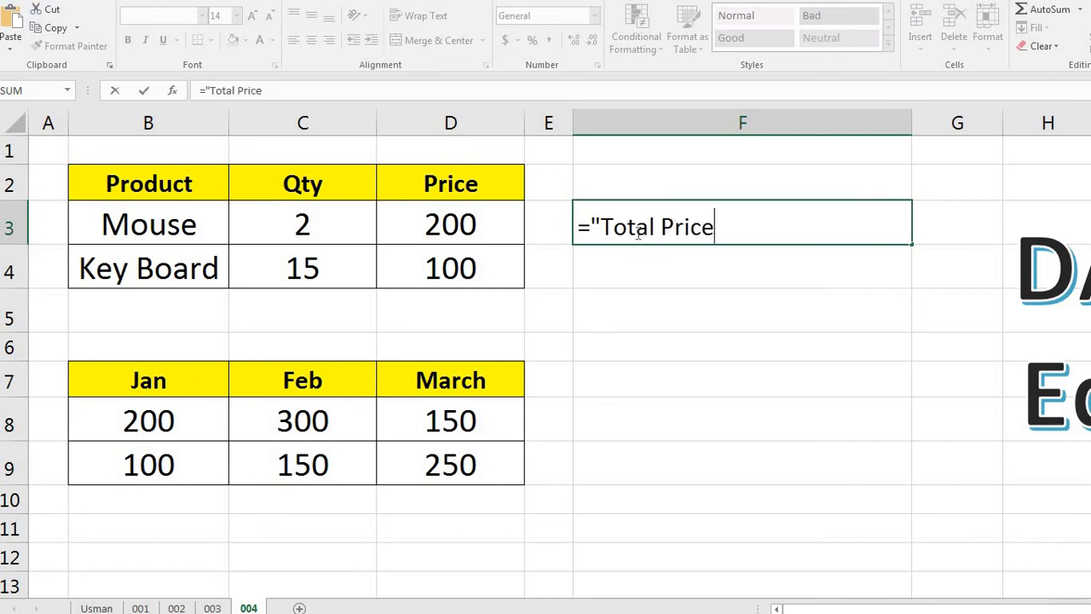
pyautogui.write(' Is : "&')
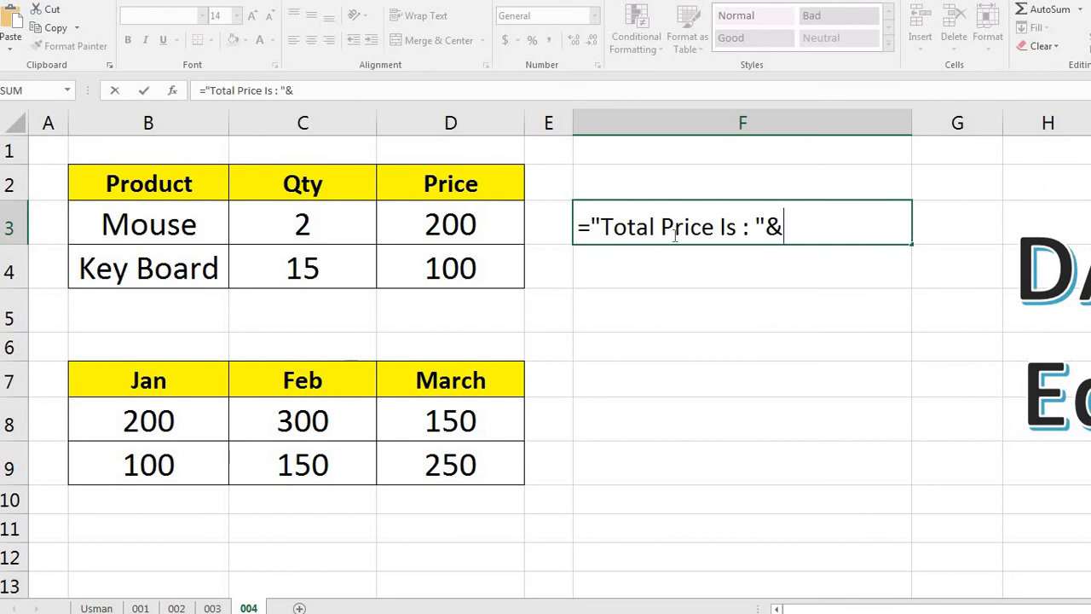
# Step: Complete the F3 formula with a TEXT function formatting C3*D3 as "### ###", and fill it down to F4
pyautogui.write('tex')
pyautogui.press('Tab')
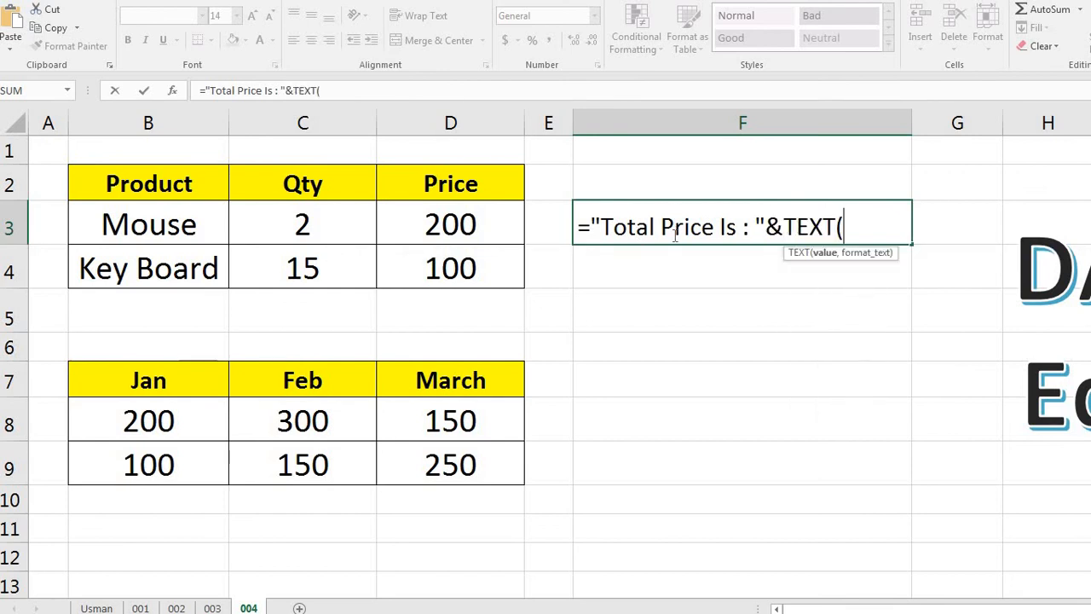
pyautogui.click(322, 231)
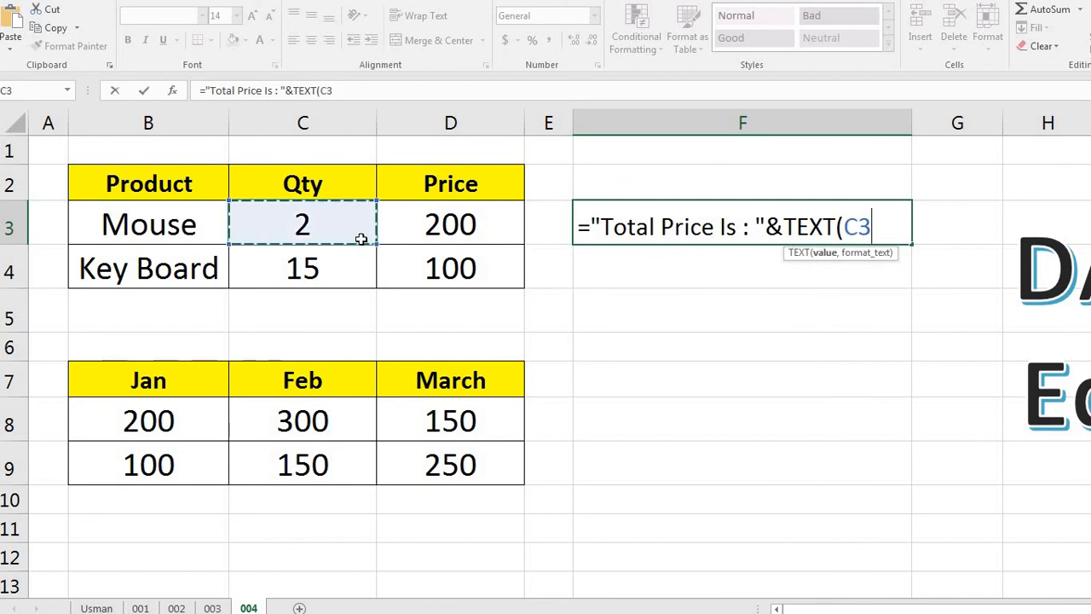
pyautogui.write('*')
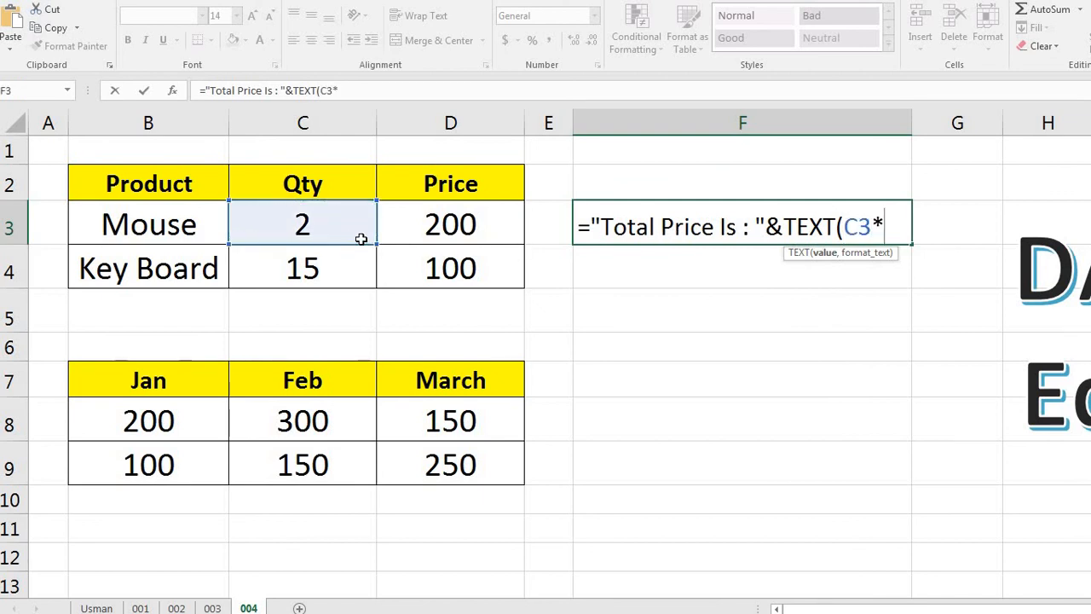
pyautogui.click(445, 230)
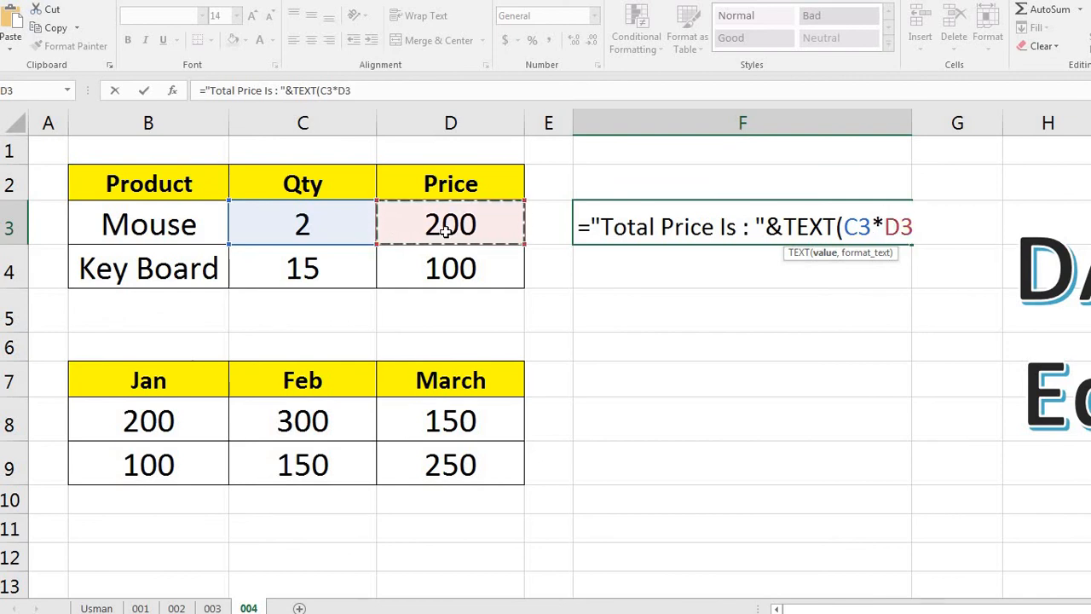
pyautogui.write(',')
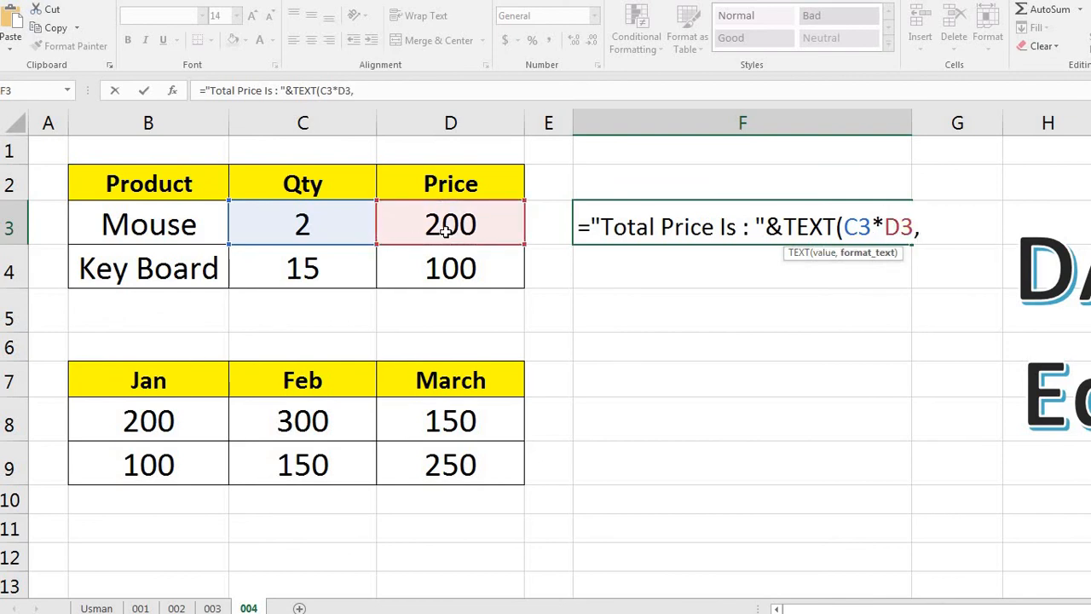
pyautogui.write('"###')
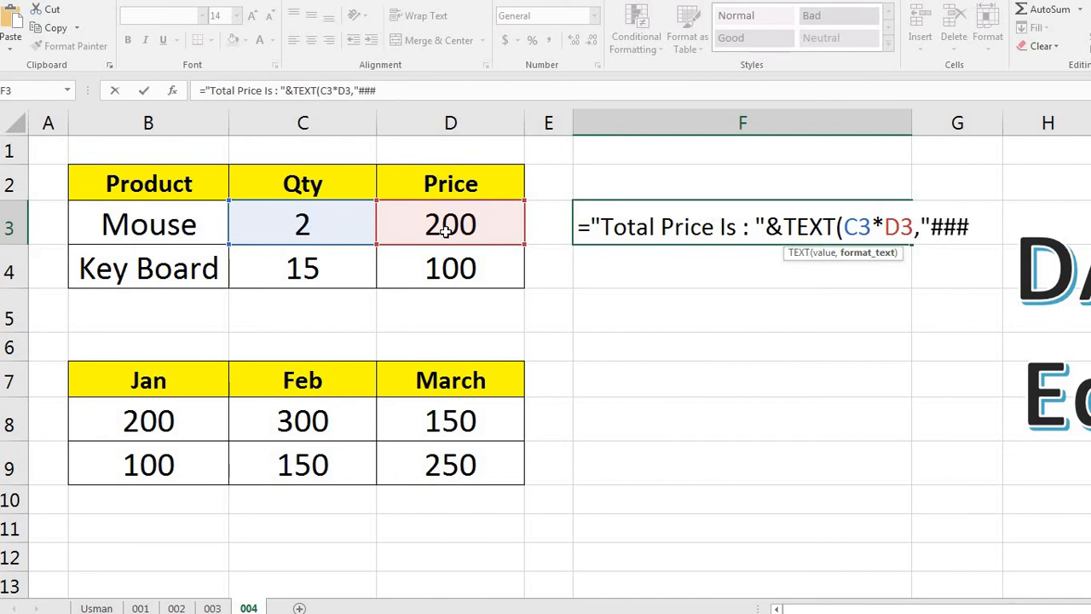
pyautogui.write(' ###")')
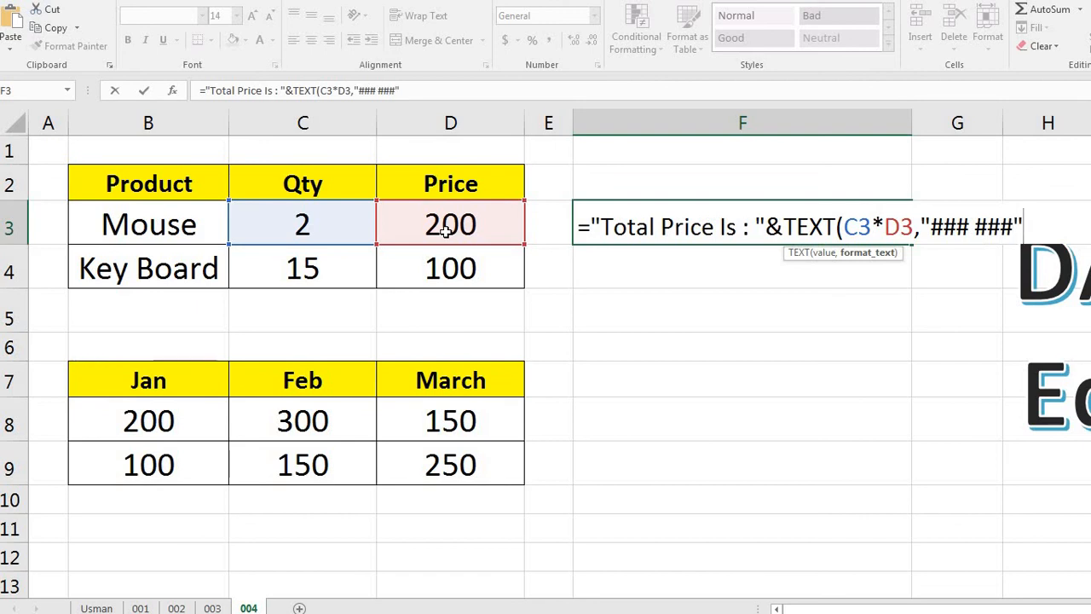
pyautogui.press('Return')
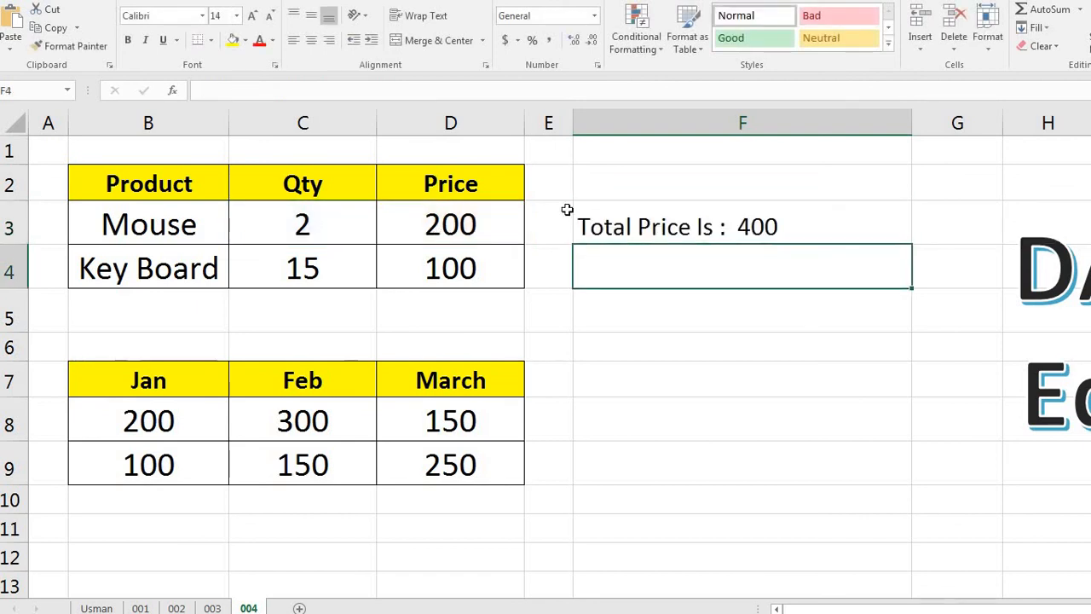
pyautogui.click(602, 220)
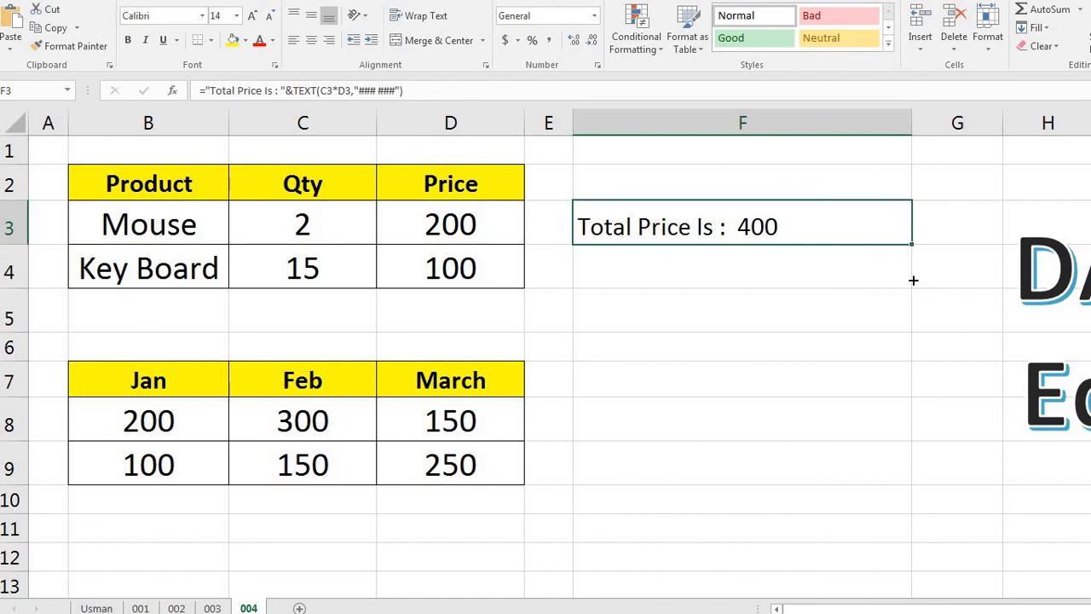
pyautogui.moveTo(913, 280); pyautogui.dragTo(913, 288)
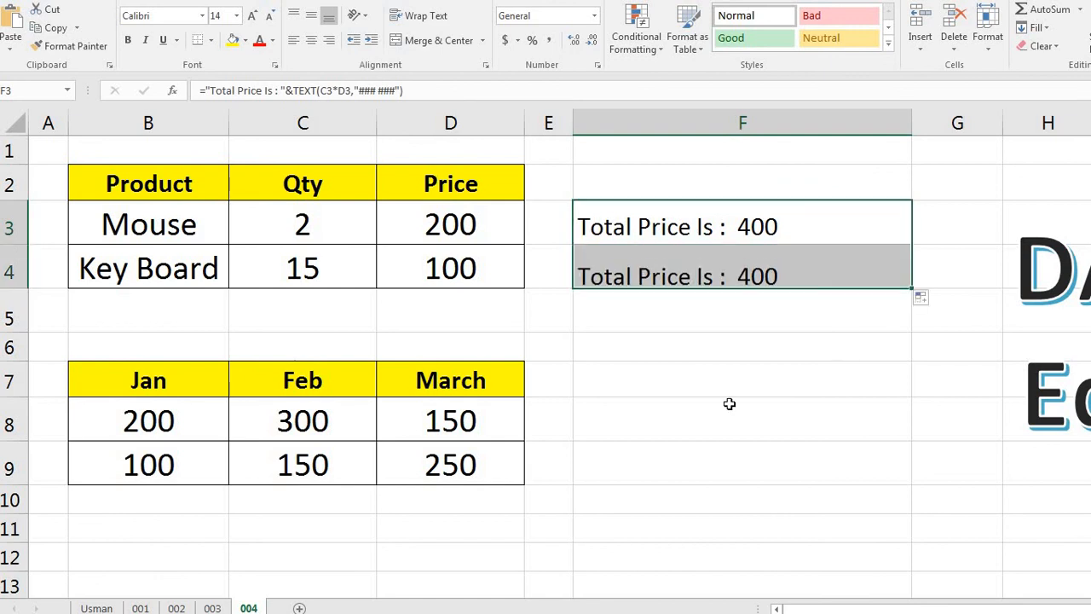
# Step: Start a formula in F8 that joins the text label " Total Sale Is : " to a TEXT function
pyautogui.click(638, 426)
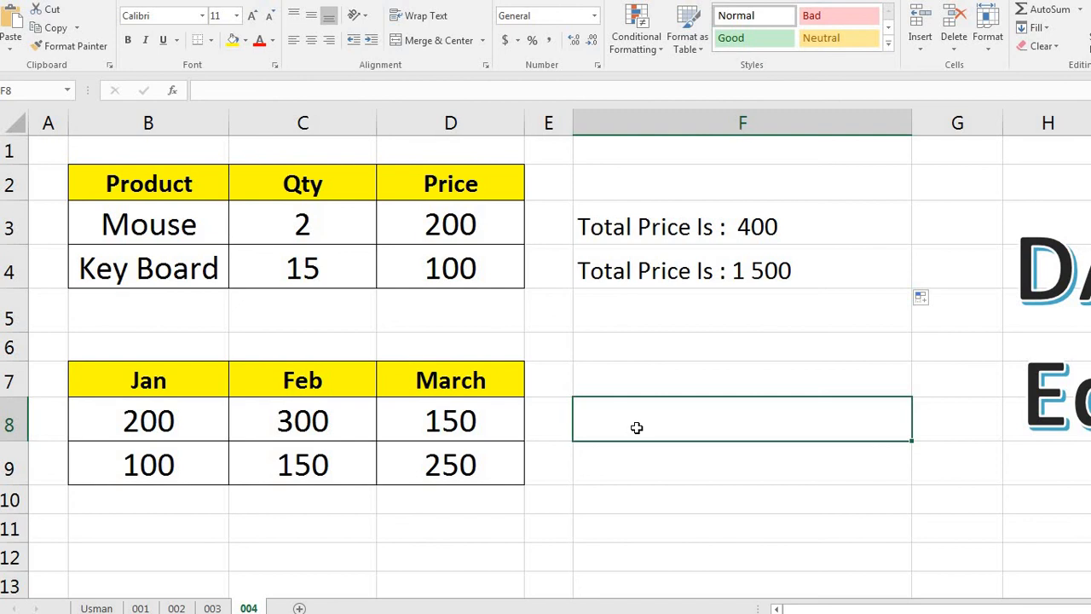
pyautogui.write('=')
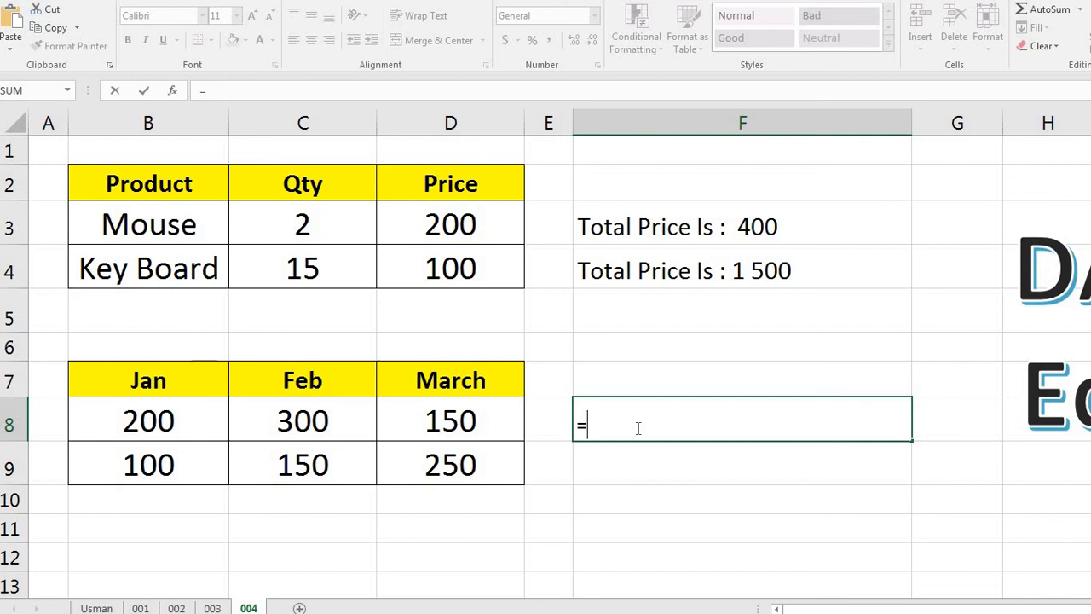
pyautogui.write('" Total Sale Is ')
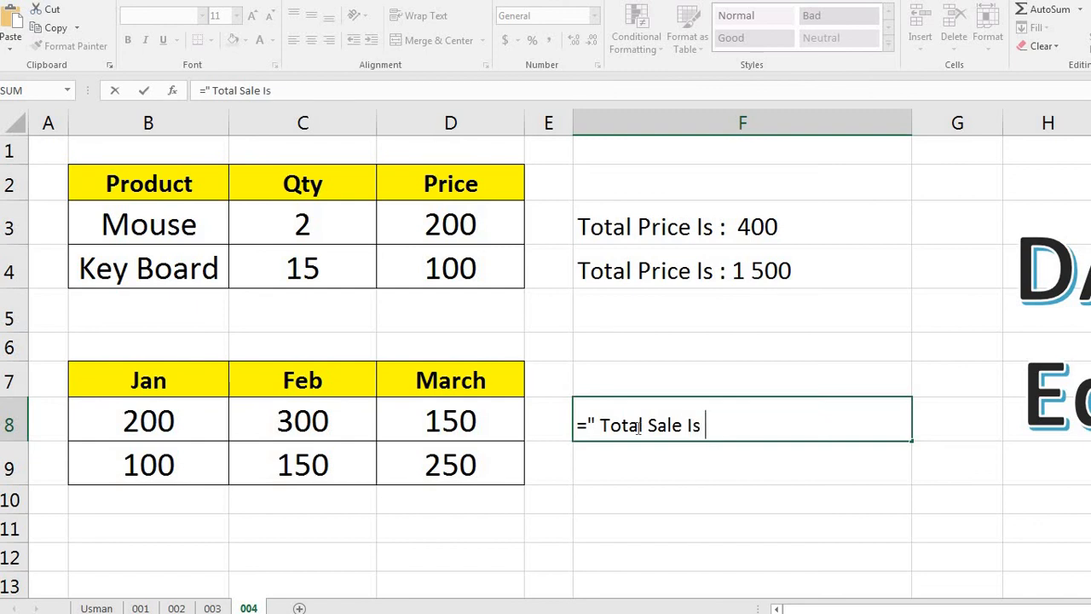
pyautogui.write(': "&Tex')
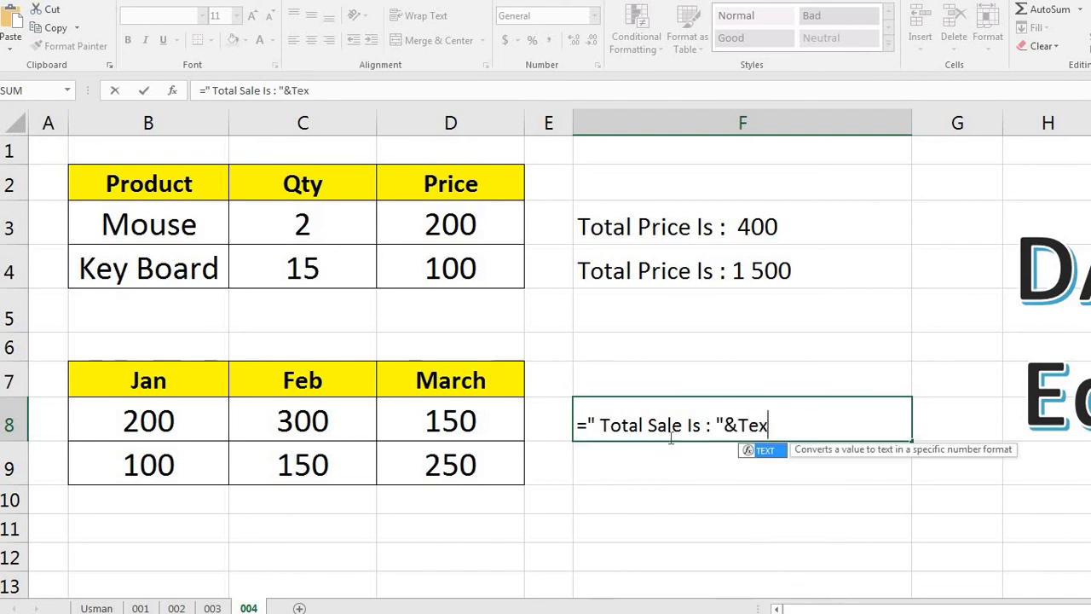
pyautogui.press('Tab')
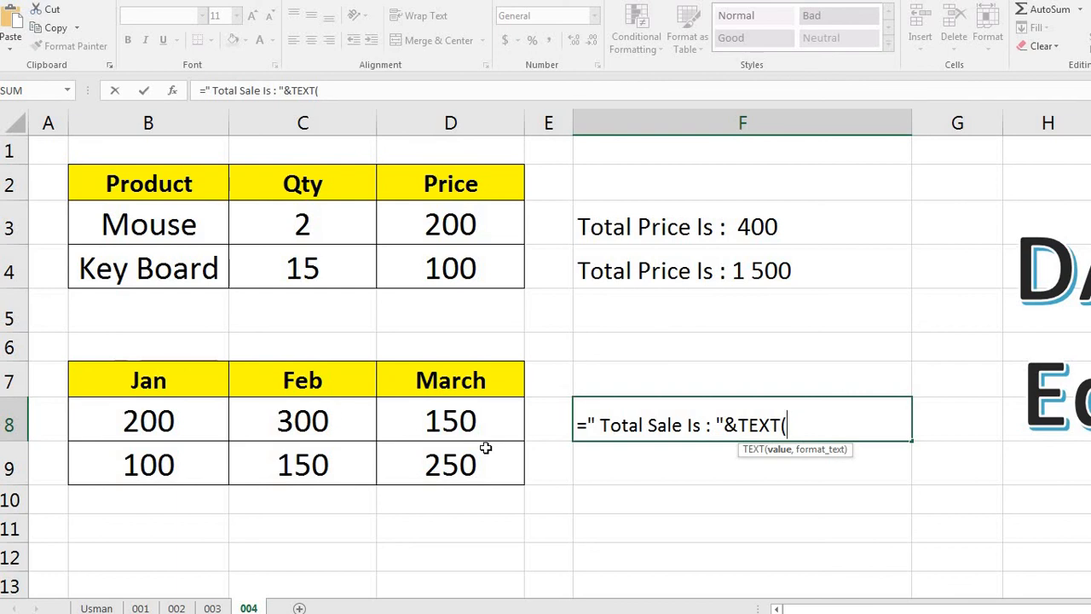
# Step: Complete the F8 TEXT function with SUM(B8:D8) formatted as "###,###", and fill the formula down to F9
pyautogui.write('sum')
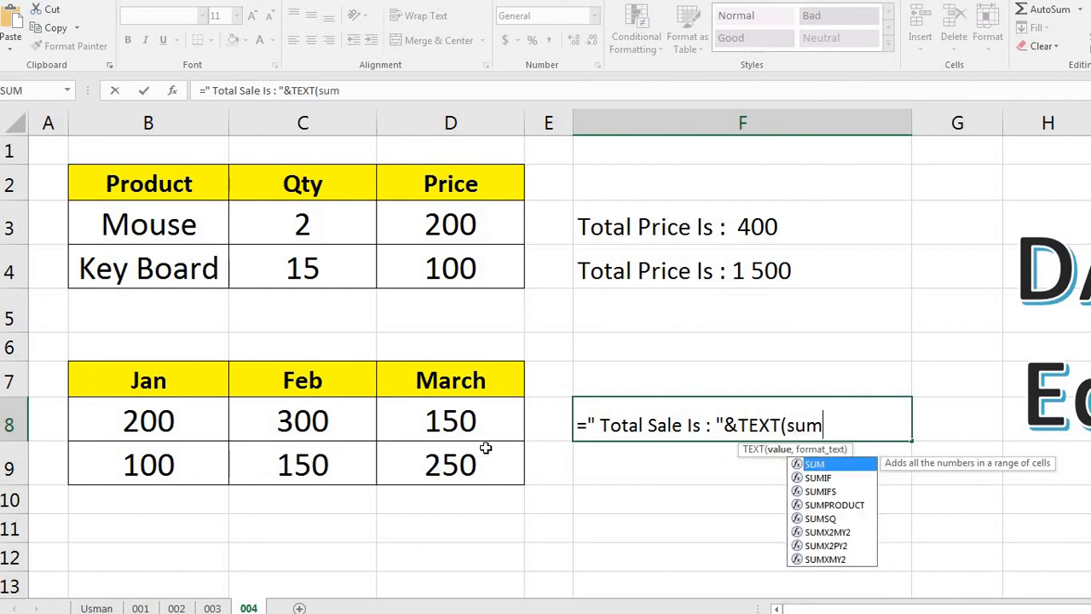
pyautogui.press('Tab')
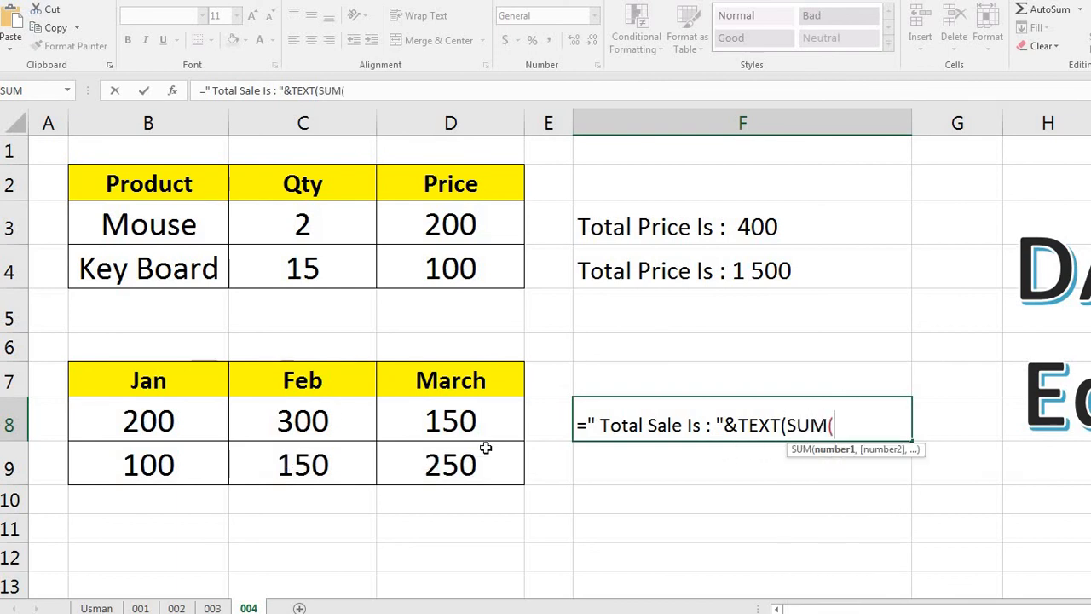
pyautogui.moveTo(182, 423); pyautogui.dragTo(411, 434)
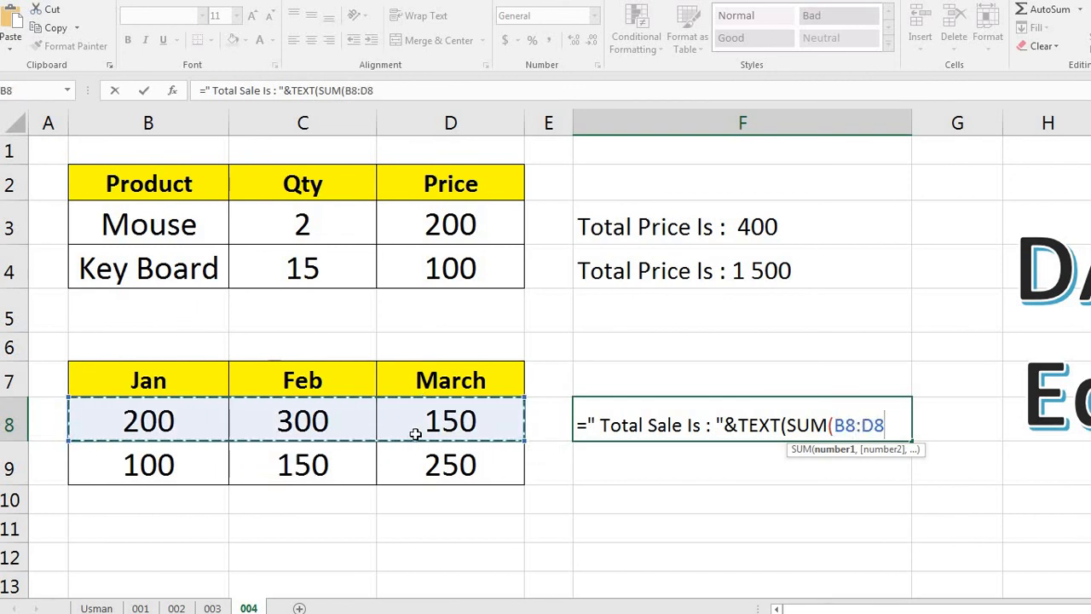
pyautogui.write('),')
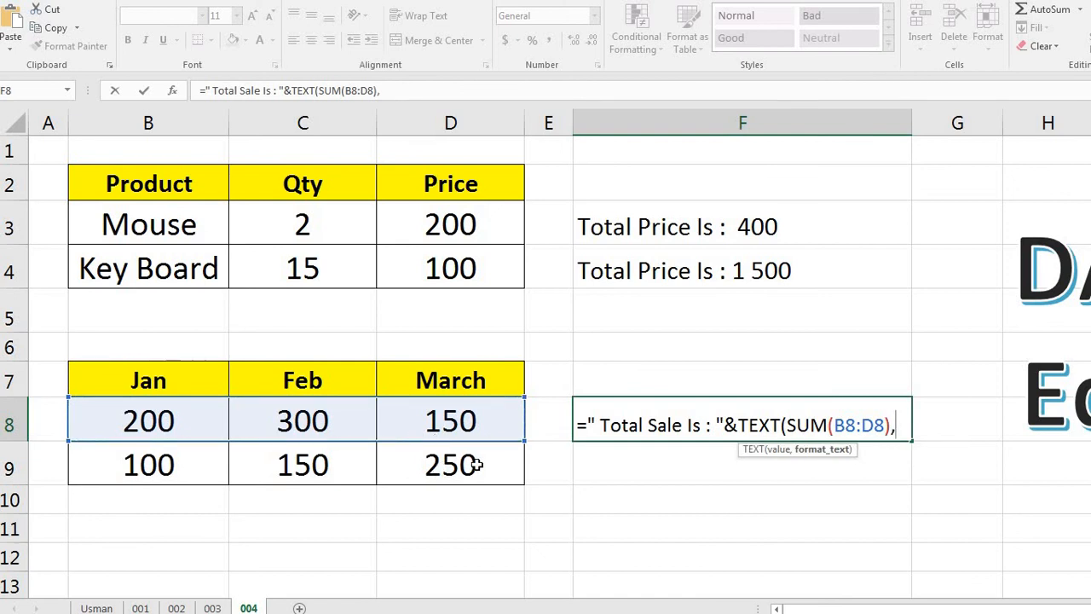
pyautogui.write('"###,')
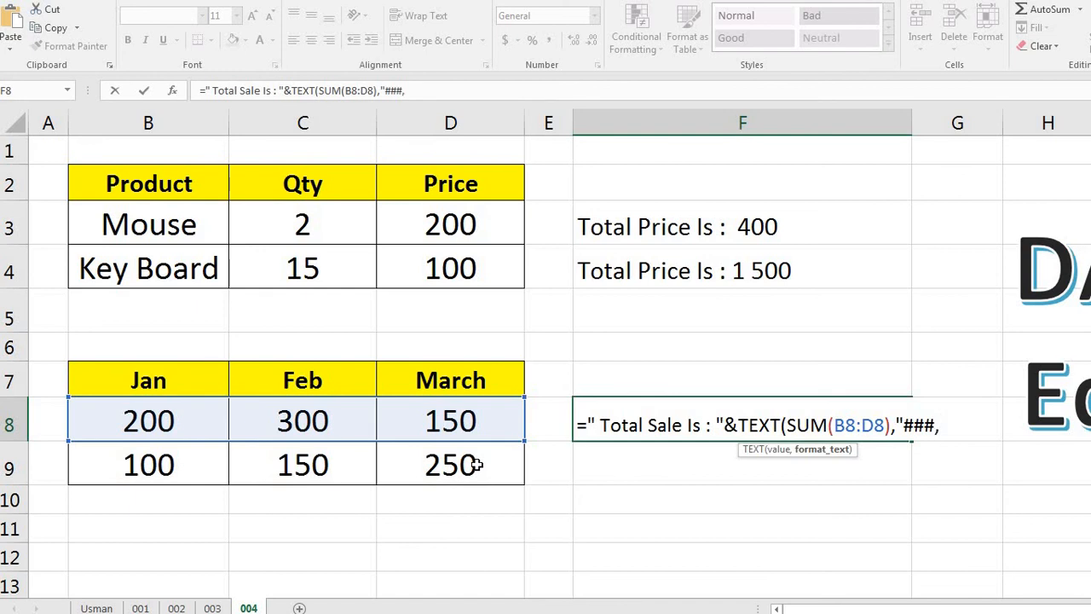
pyautogui.write('###")')
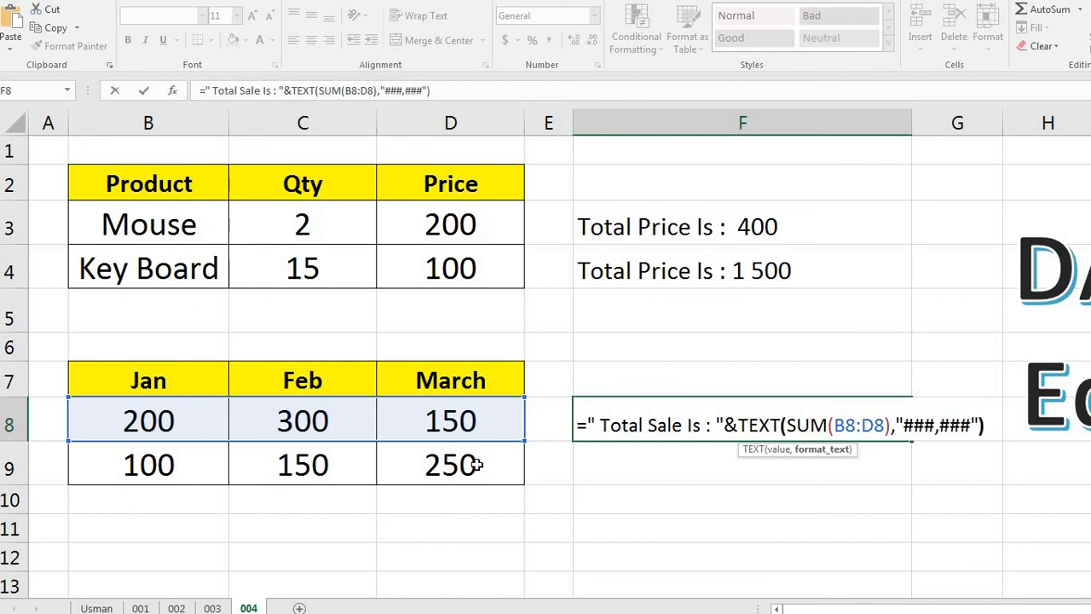
pyautogui.press('Return')
pyautogui.click(708, 431)
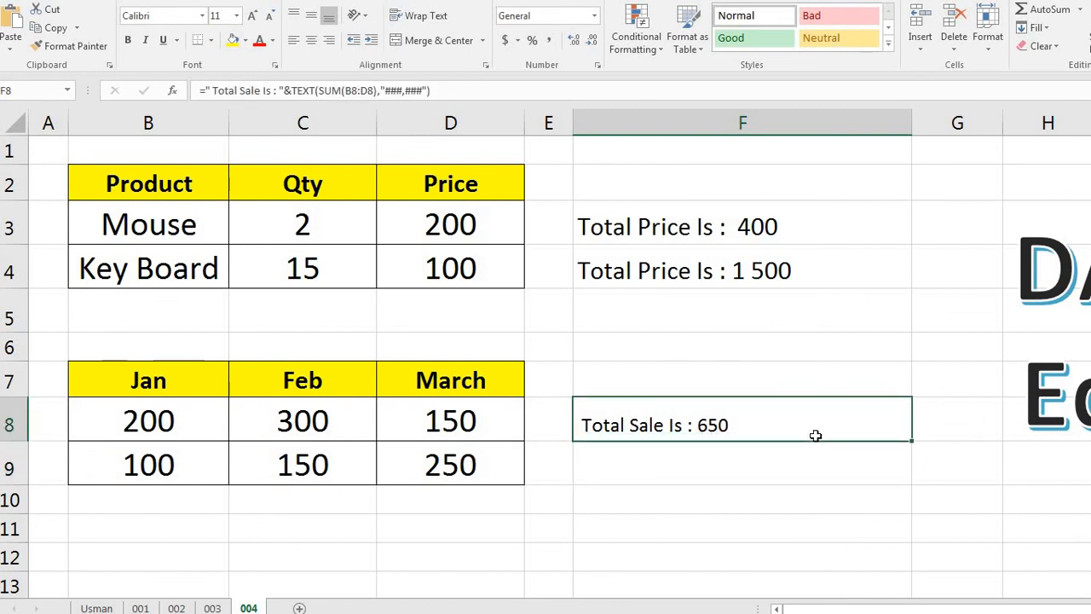
pyautogui.moveTo(913, 443); pyautogui.dragTo(908, 478)
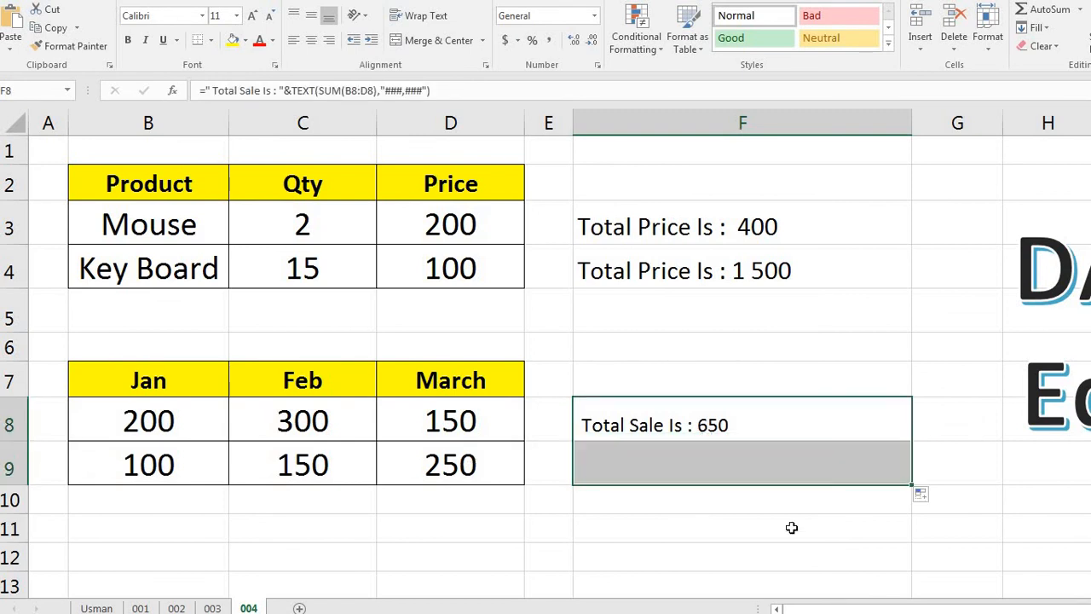